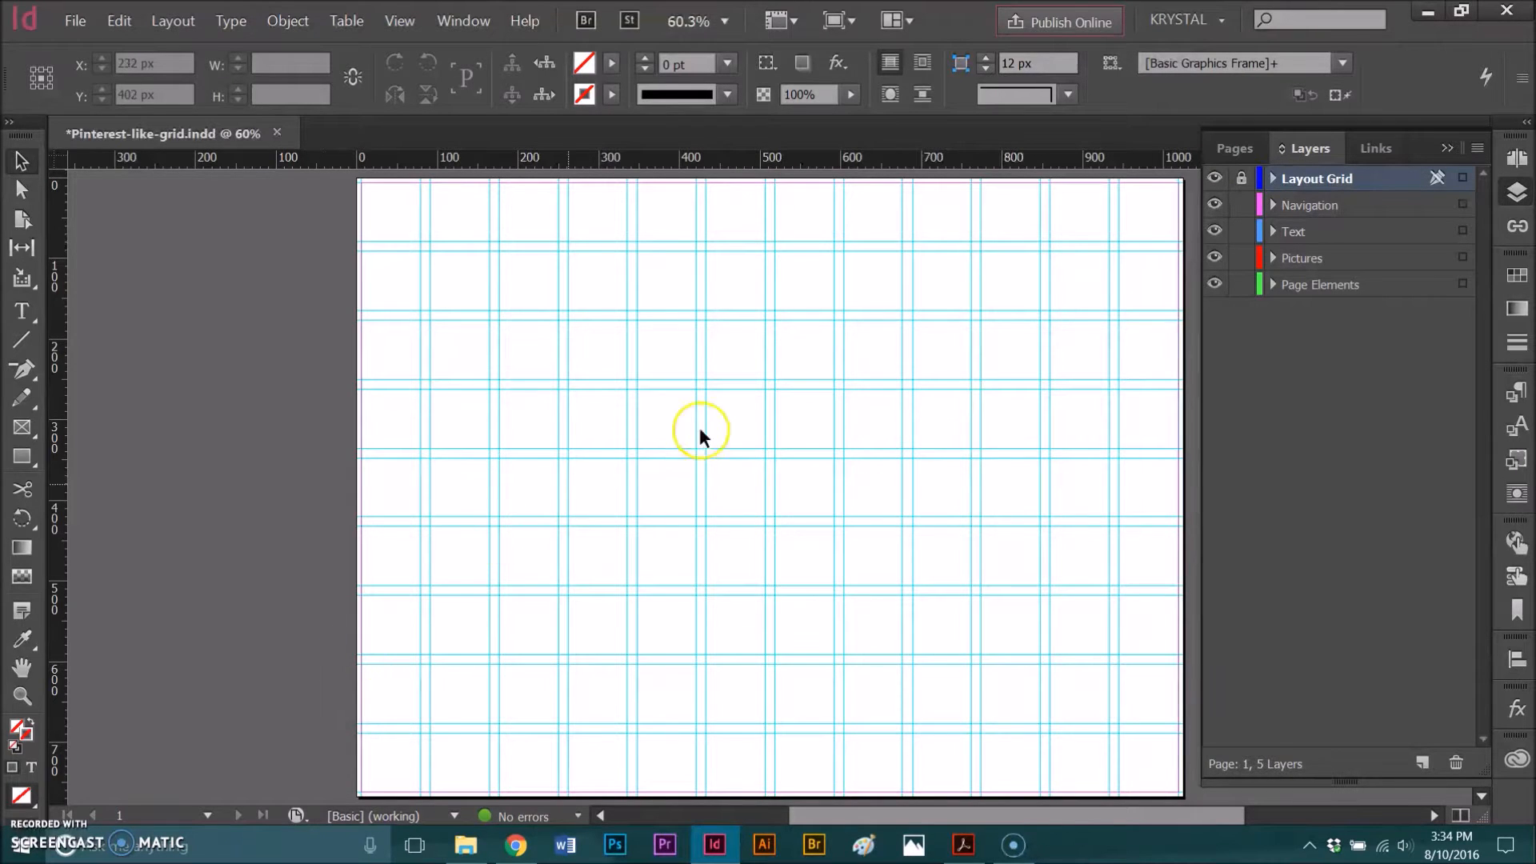
- On the Pictures layer, draw four rectangle frames 244 px wide along the top margin, about 329, 244, 415 and 329 px high
{"action": "left_click", "coordinate": [1307, 260]}
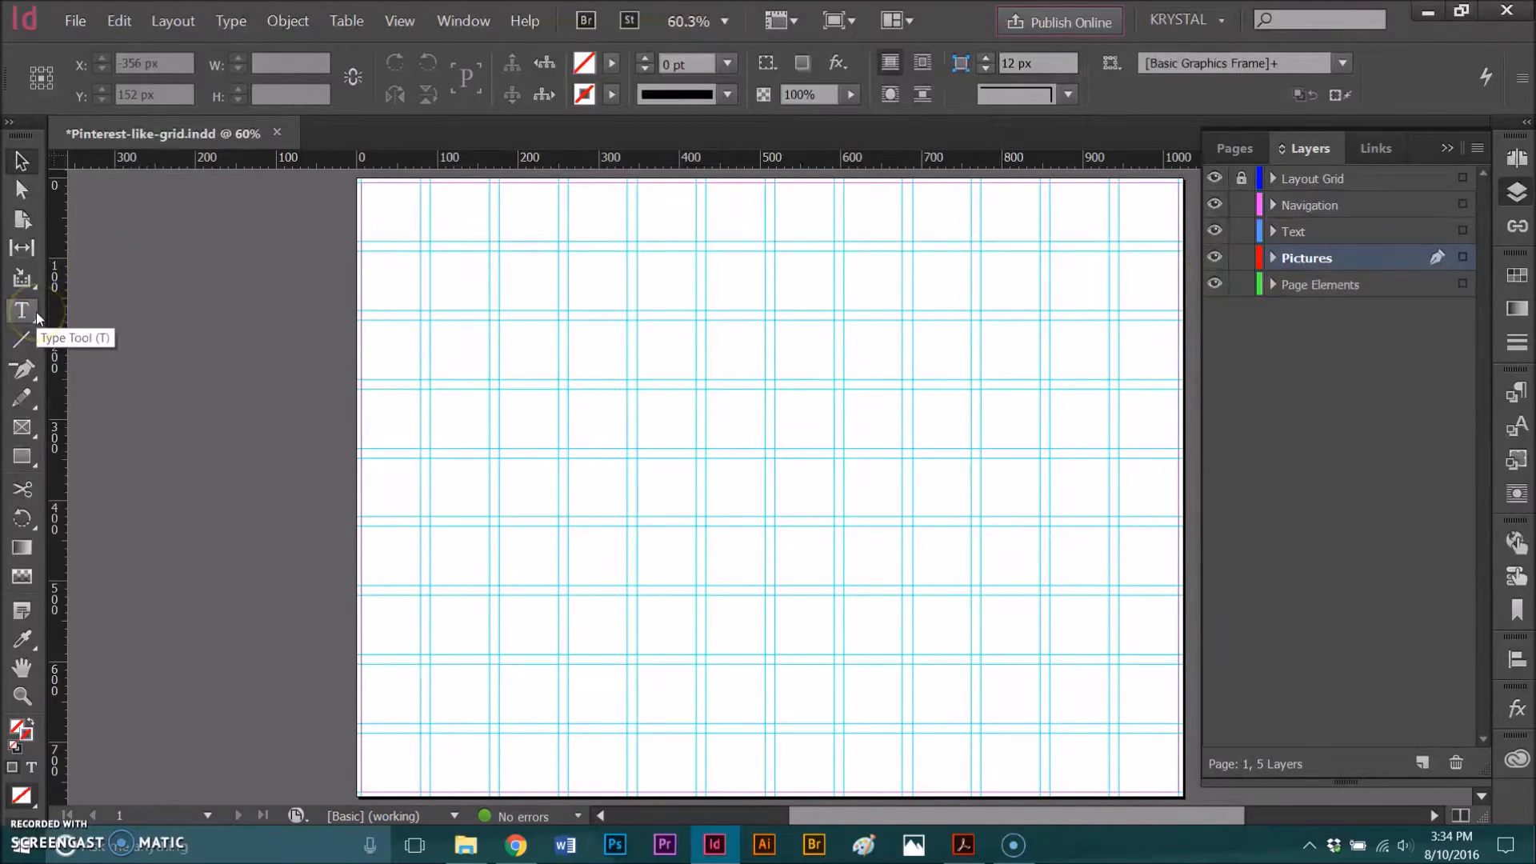
{"action": "left_click", "coordinate": [24, 435]}
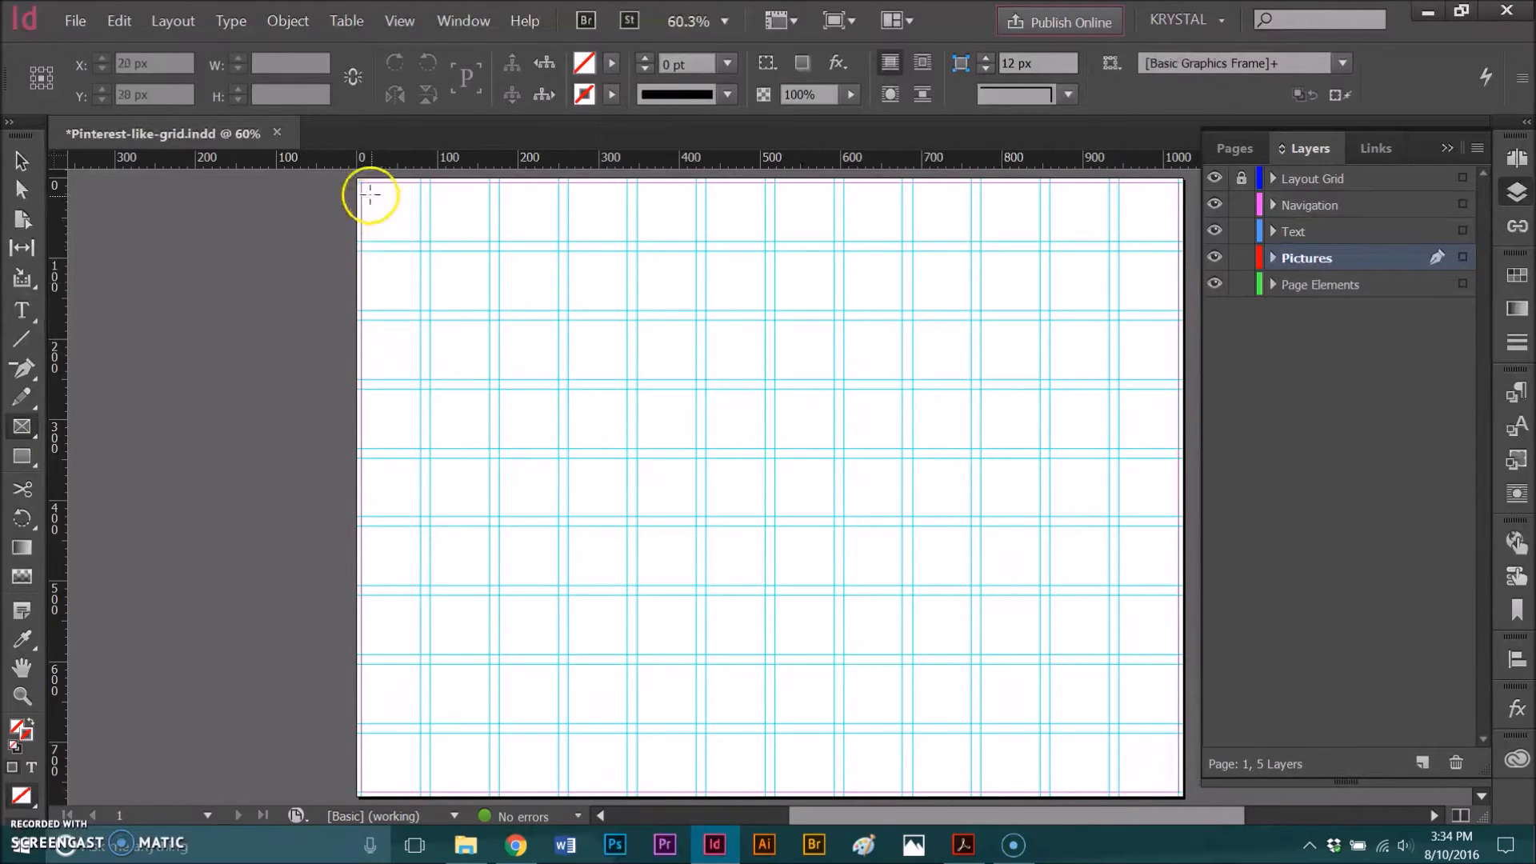
{"action": "mouse_move", "coordinate": [362, 183]}
{"action": "left_mouse_down"}
{"action": "mouse_move", "coordinate": [532, 282]}
{"action": "mouse_move", "coordinate": [555, 336]}
{"action": "mouse_move", "coordinate": [559, 445]}
{"action": "left_mouse_up"}
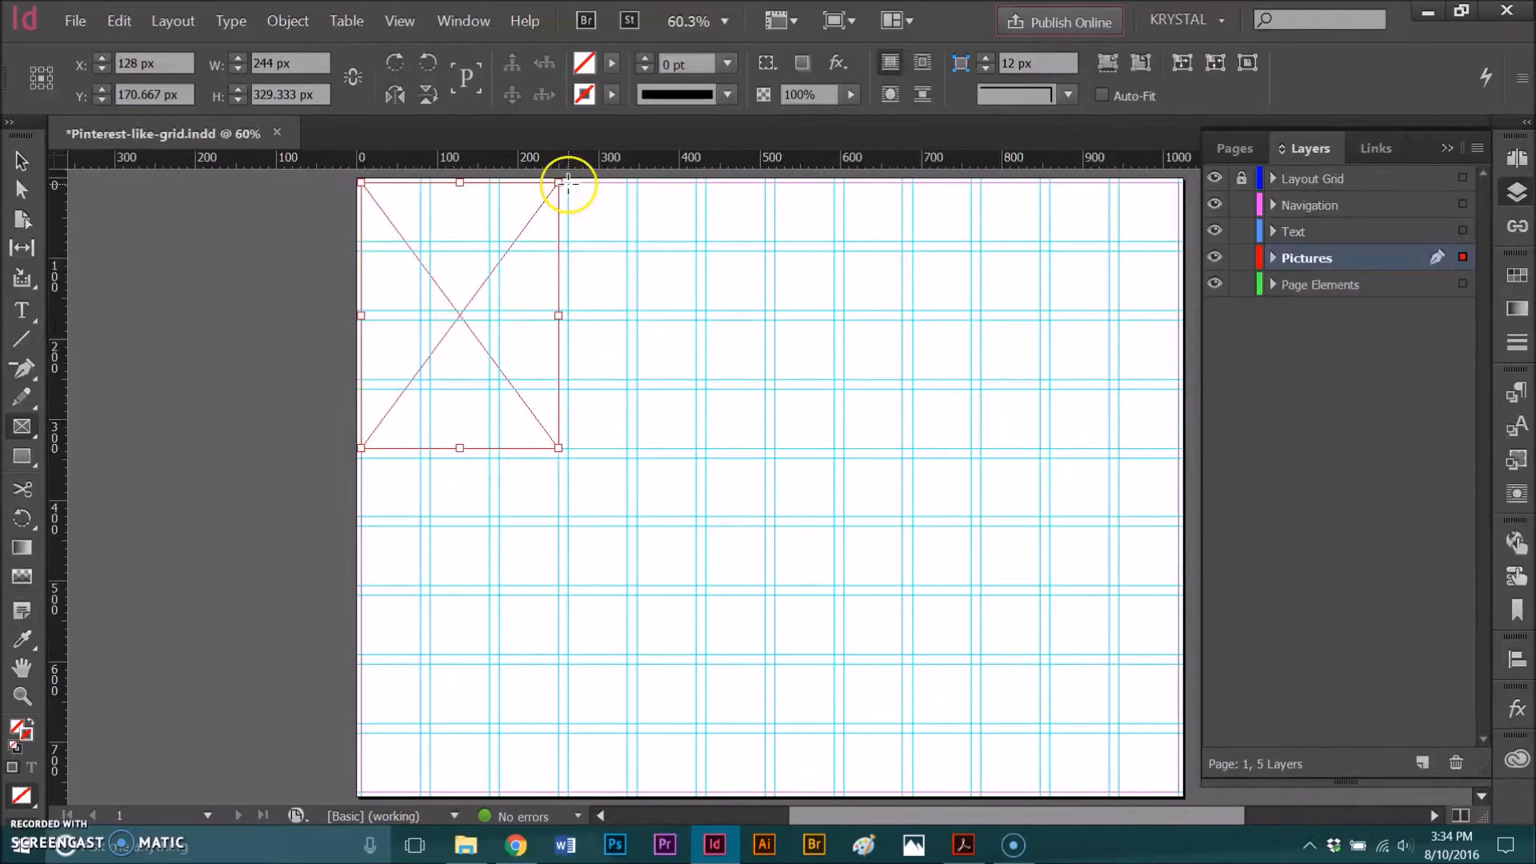
{"action": "left_click_drag", "start_coordinate": [568, 183], "coordinate": [765, 380]}
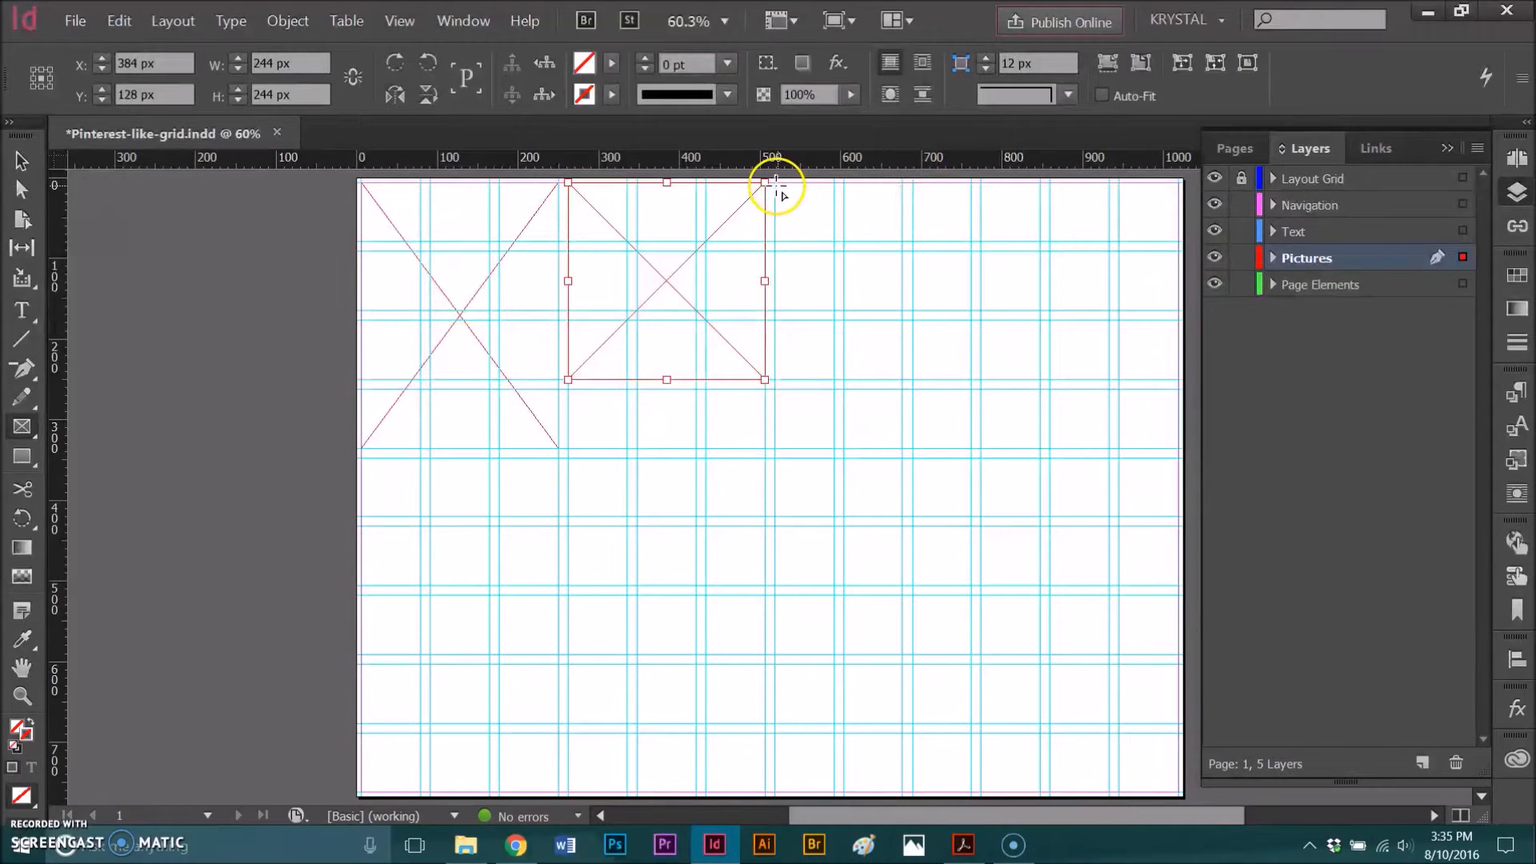
{"action": "left_click_drag", "start_coordinate": [775, 183], "coordinate": [972, 518]}
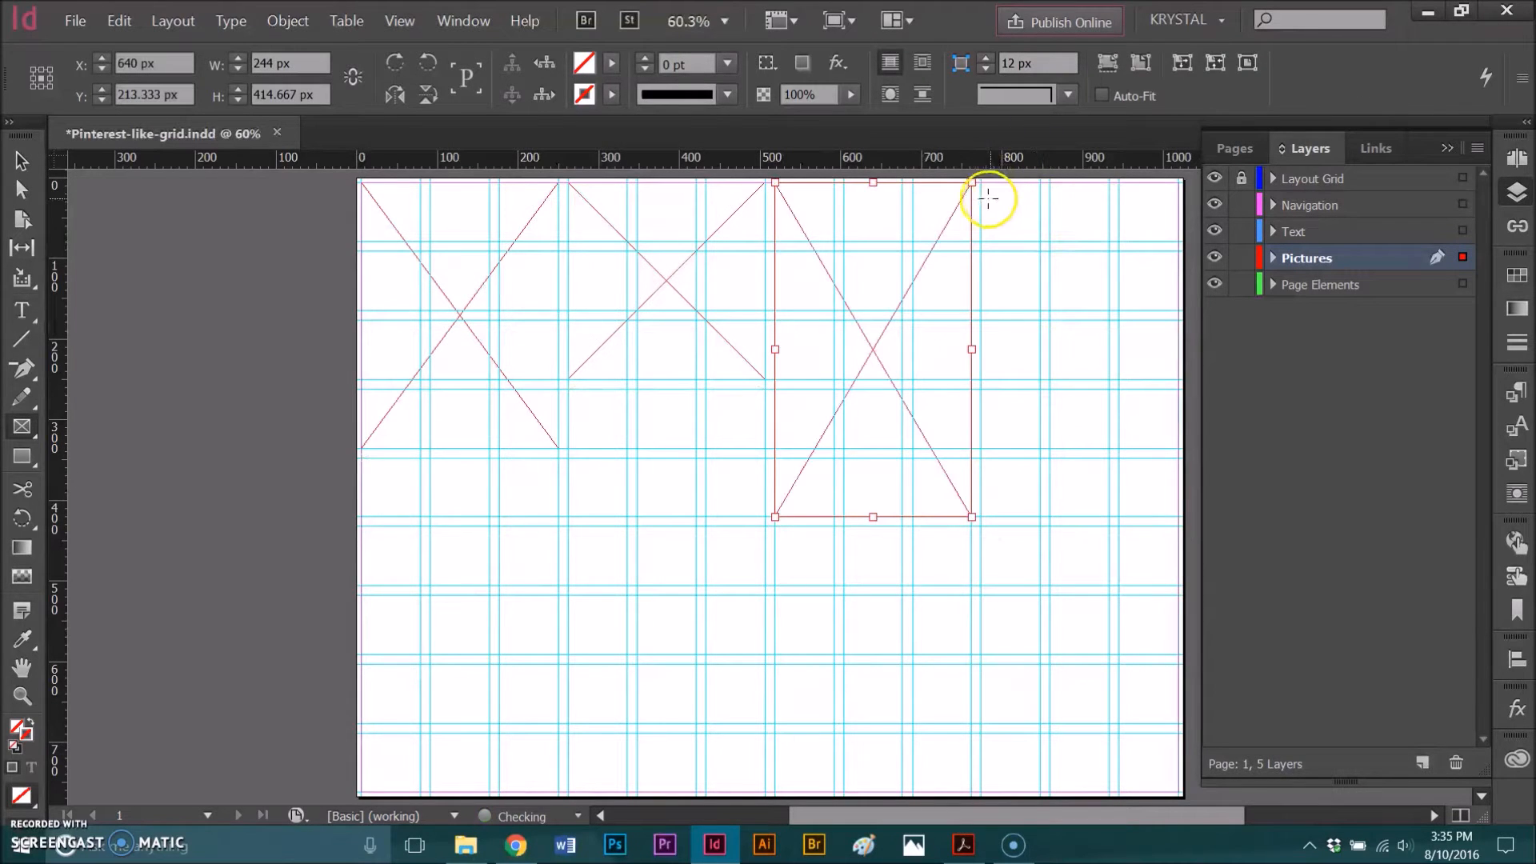
{"action": "left_click_drag", "start_coordinate": [982, 183], "coordinate": [1178, 445]}
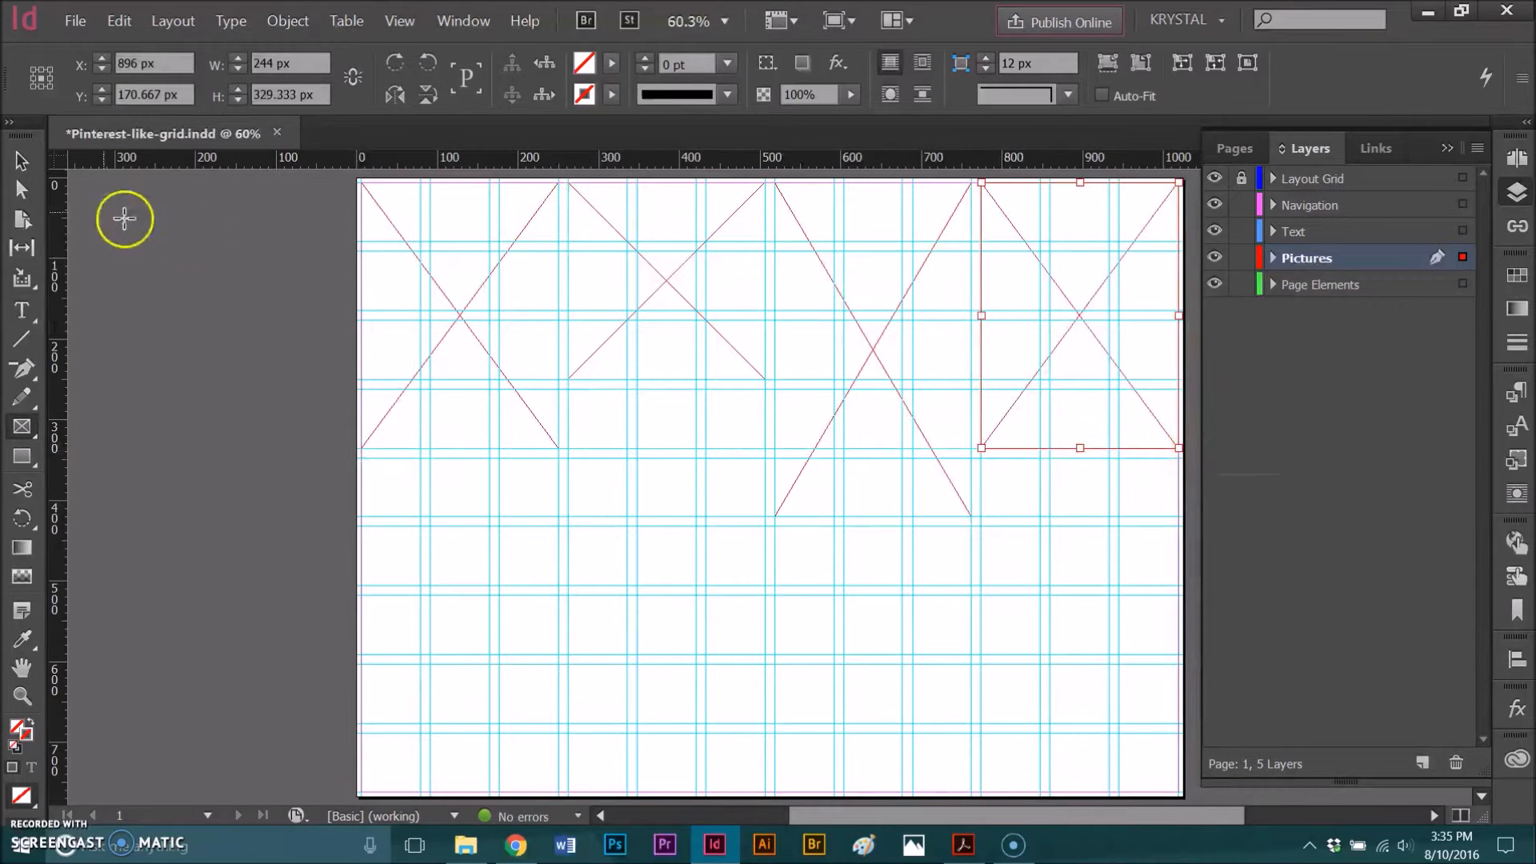
- Duplicate the 244 px square frame into the first and third columns, and the first column's tall frame into the second and fourth columns
{"action": "left_click", "coordinate": [23, 162]}
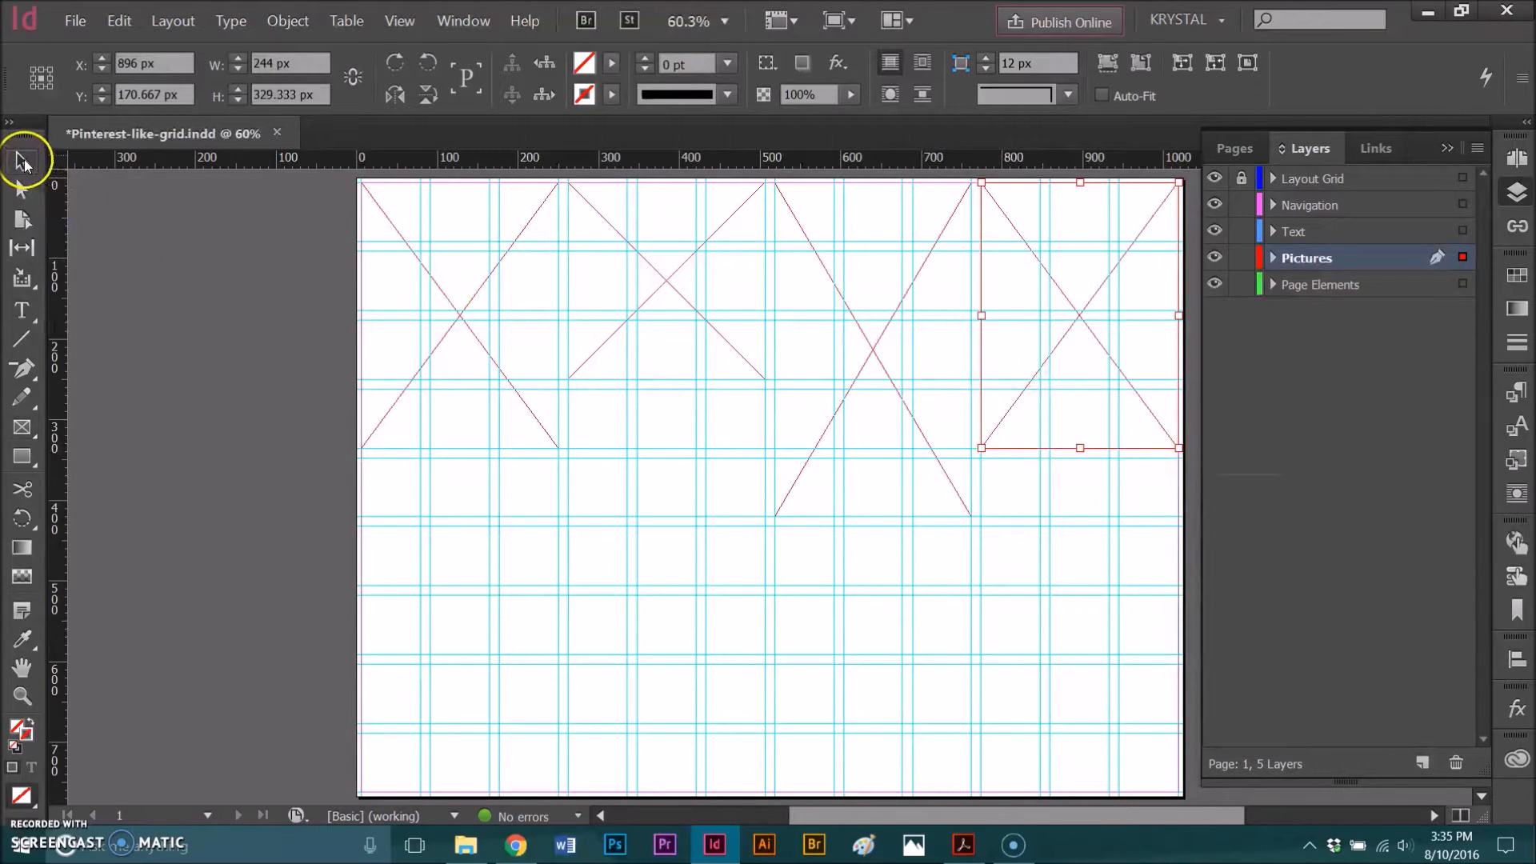
{"action": "left_click", "coordinate": [625, 358]}
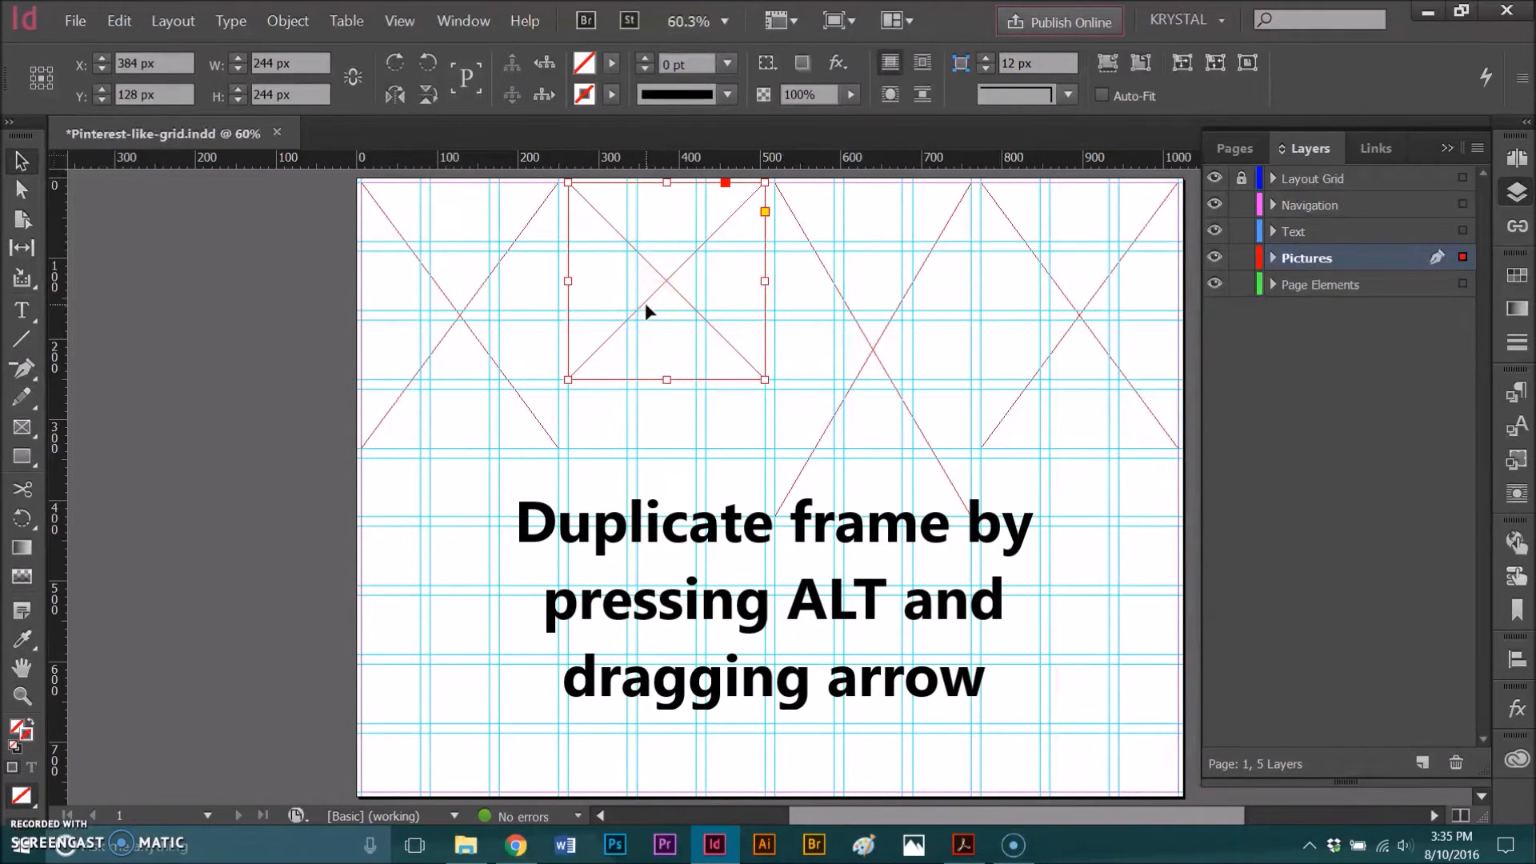
{"action": "left_click_drag", "start_coordinate": [646, 308], "coordinate": [891, 658]}
{"action": "left_click", "coordinate": [478, 387]}
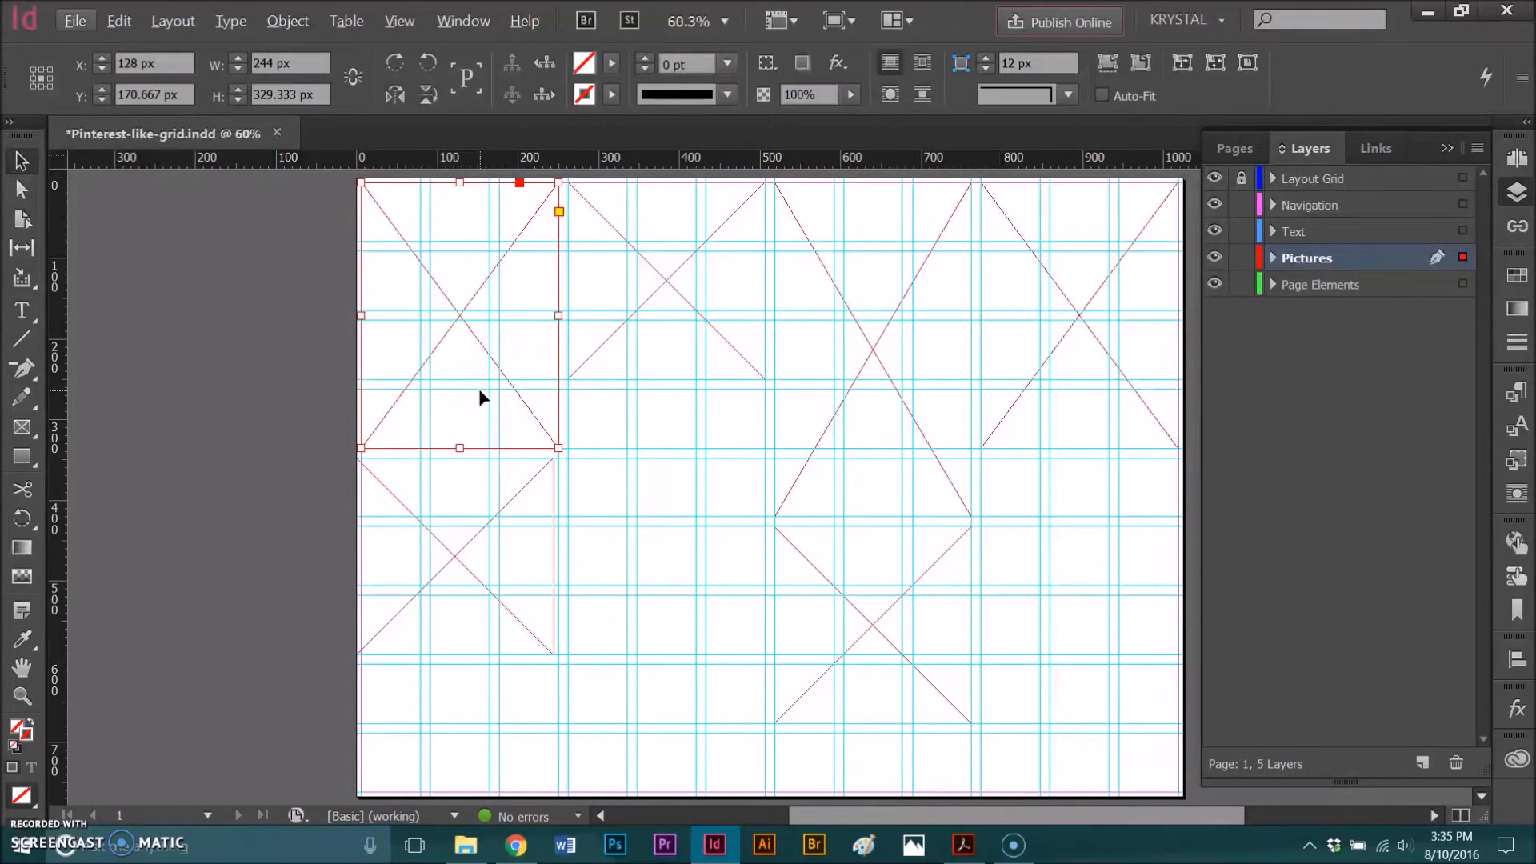
{"action": "left_click_drag", "start_coordinate": [479, 387], "coordinate": [1098, 666]}
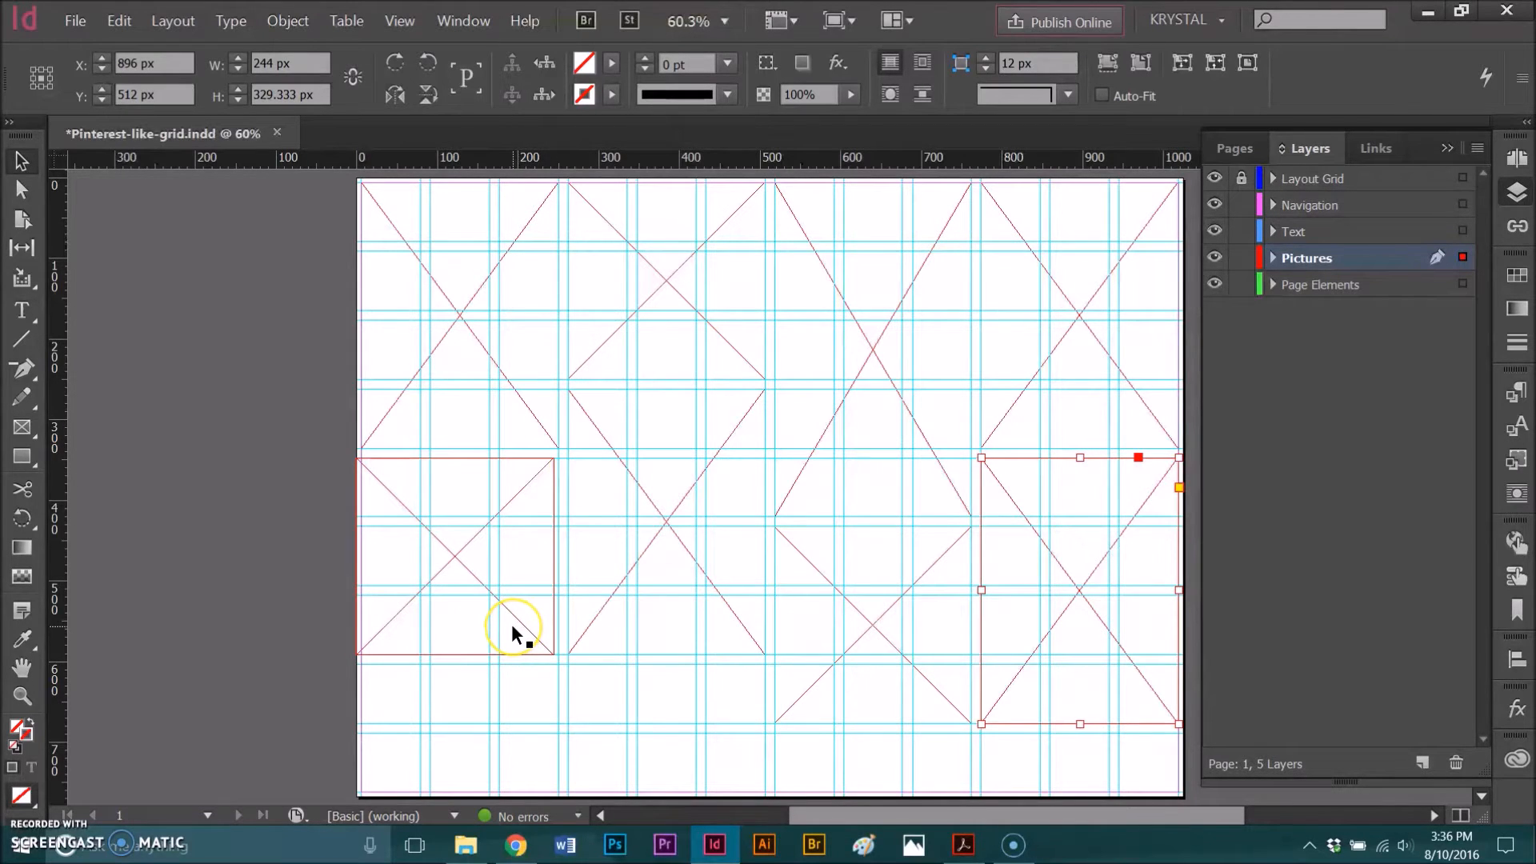
- Copy the first column's square frame to the bottom of that column and shorten it to about 159 px high
{"action": "left_click_drag", "start_coordinate": [502, 632], "coordinate": [506, 769]}
{"action": "left_click_drag", "start_coordinate": [462, 596], "coordinate": [459, 663]}
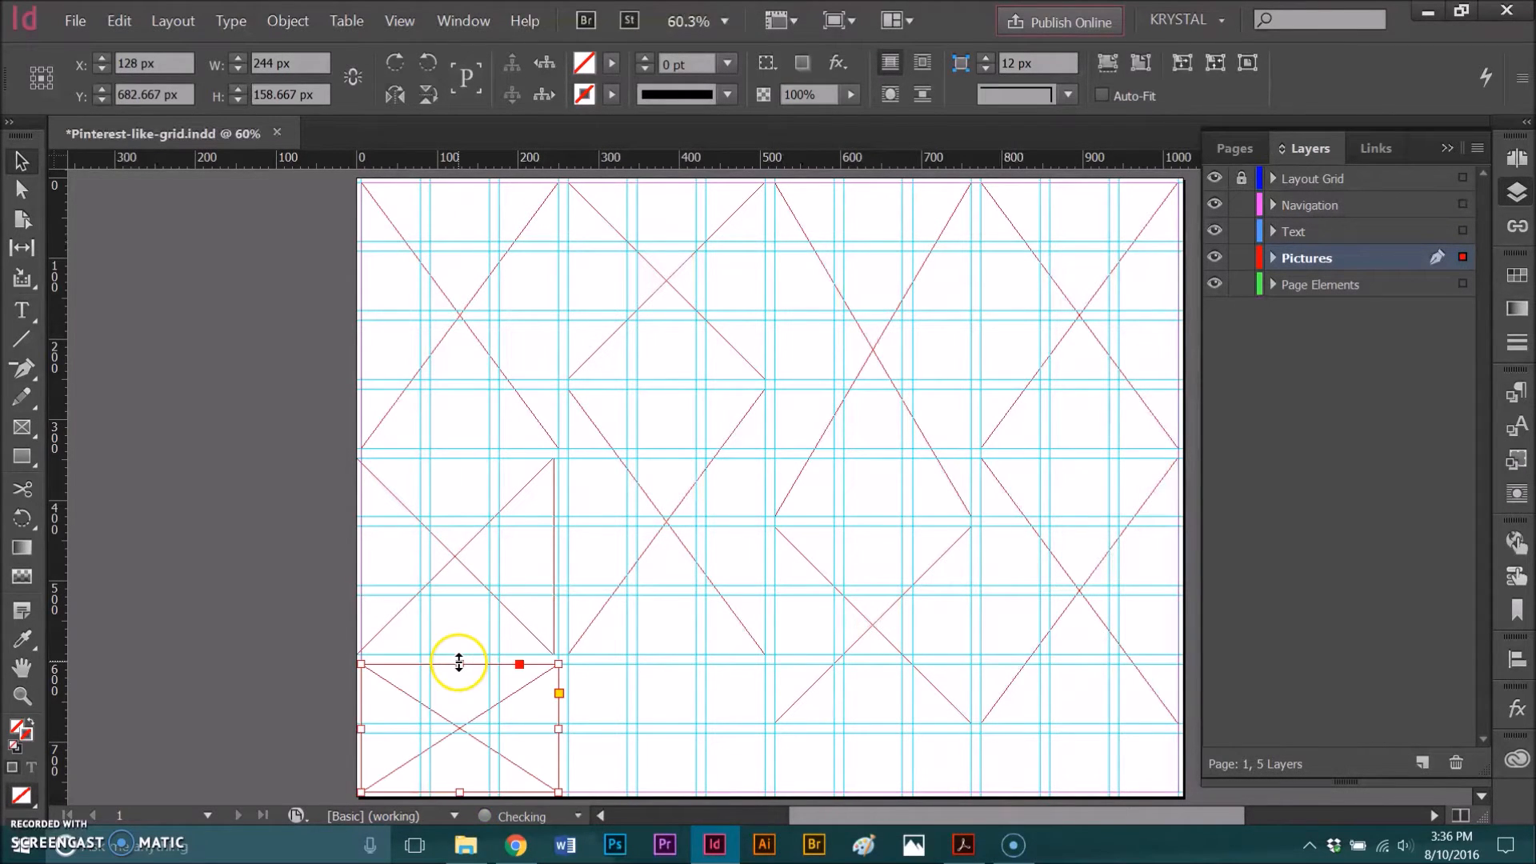
- Move the second column's lower frame down to the bottom margin and widen the first column's middle frame to 250 px at the column guide
{"action": "left_click_drag", "start_coordinate": [701, 613], "coordinate": [696, 750]}
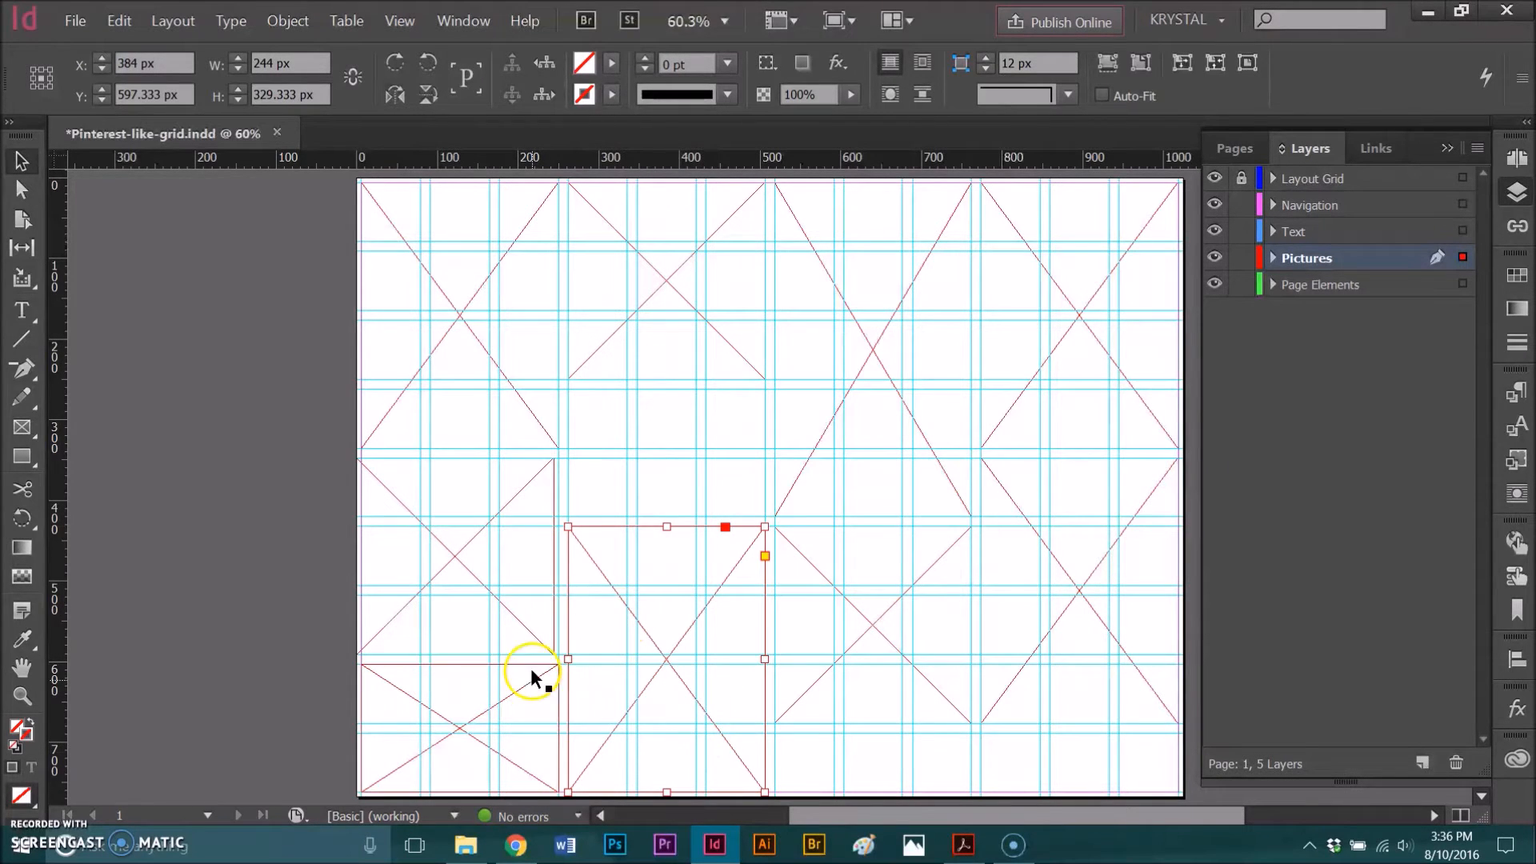
{"action": "left_click", "coordinate": [535, 596]}
{"action": "left_click_drag", "start_coordinate": [553, 556], "coordinate": [557, 560]}
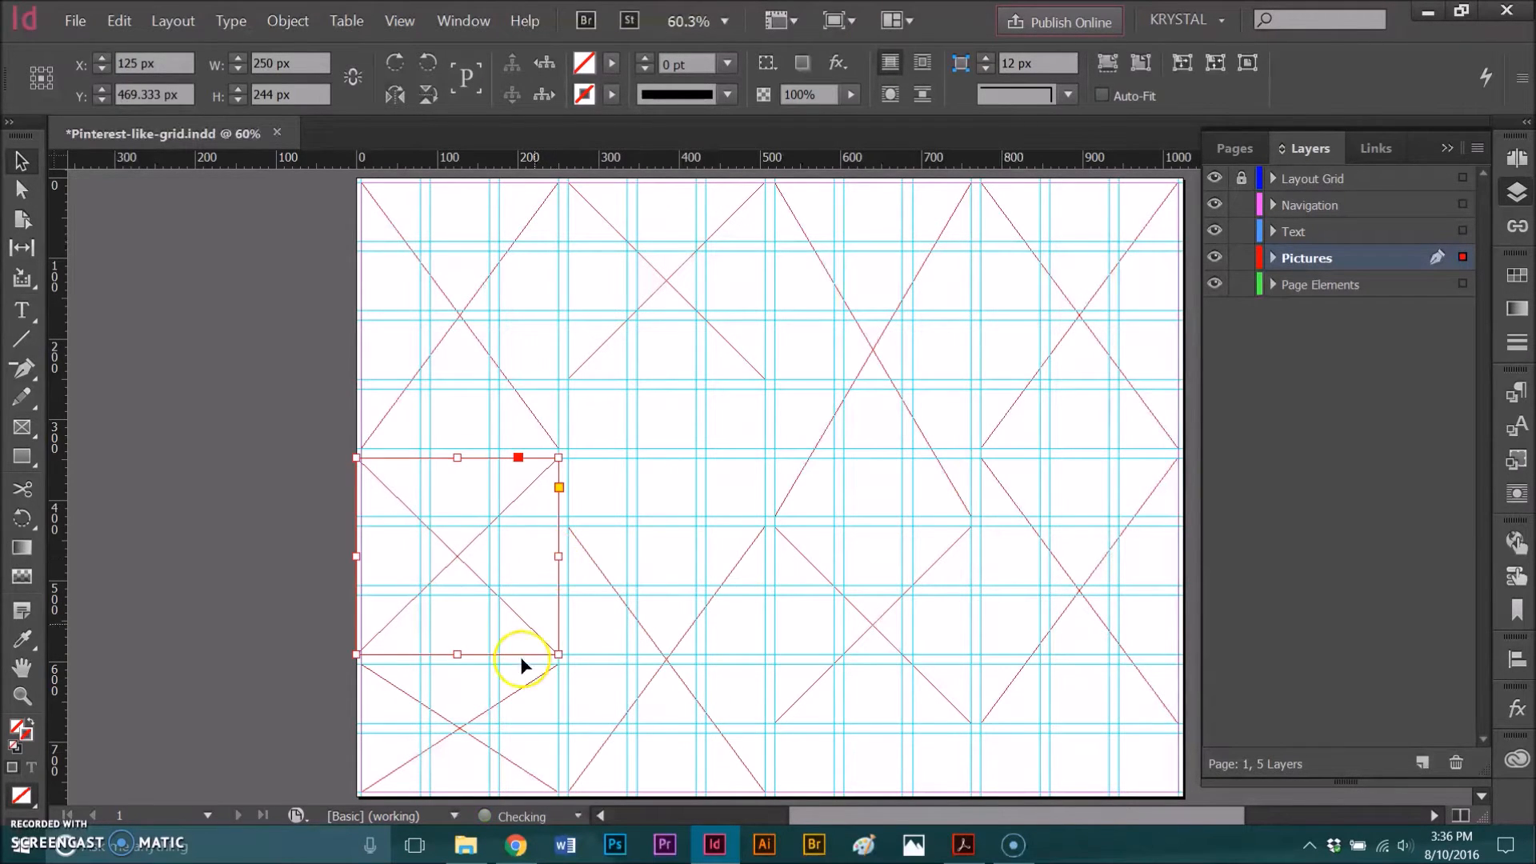
- Copy the short first-column frame into the second column's gap and extend the third column's lower frame to the bottom margin, about 329 px high
{"action": "left_click", "coordinate": [498, 720]}
{"action": "left_click_drag", "start_coordinate": [497, 722], "coordinate": [708, 457]}
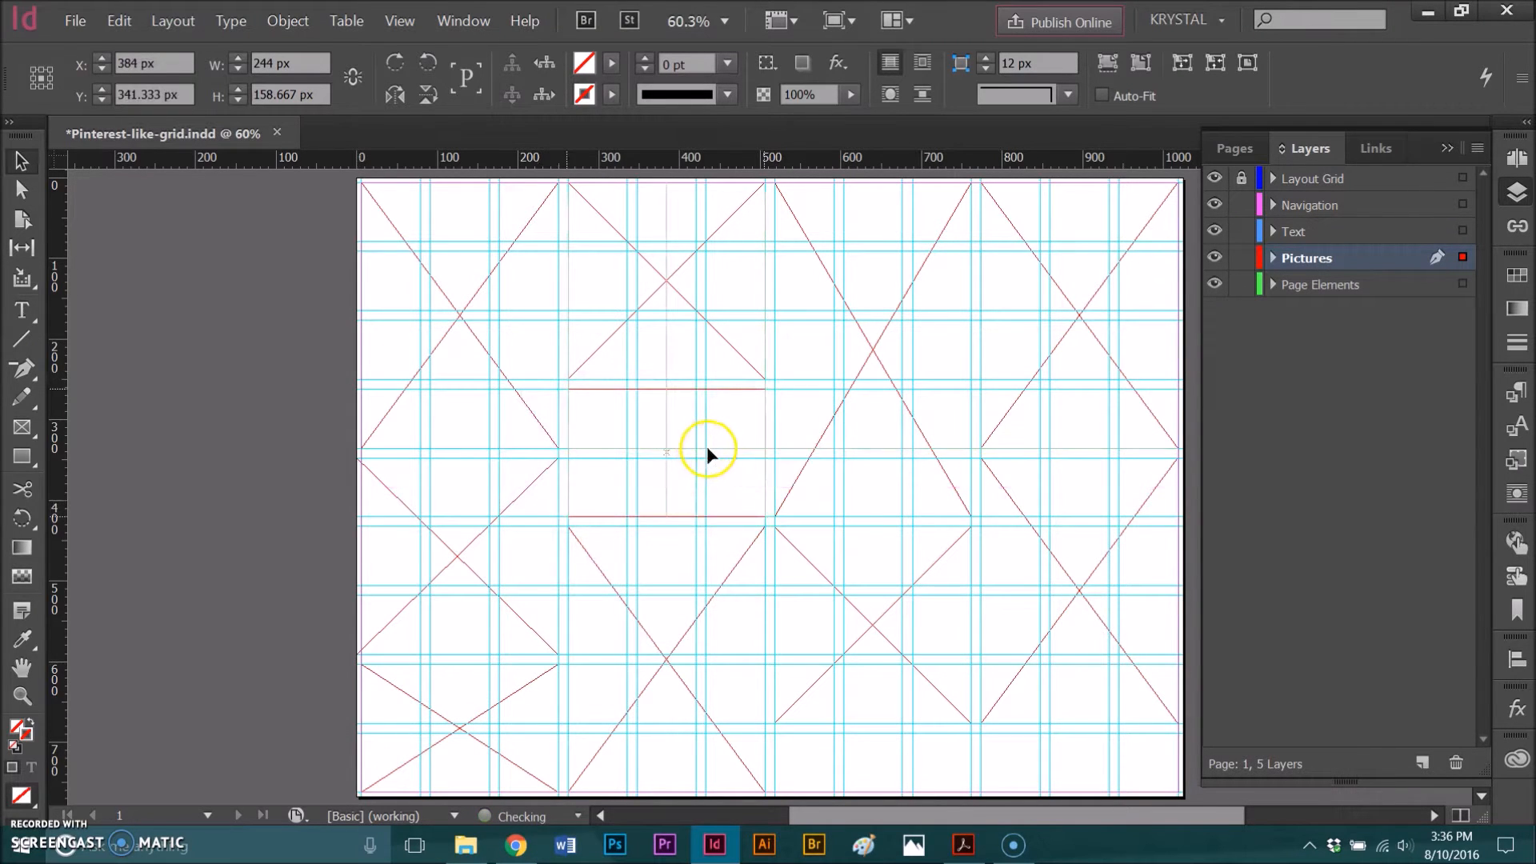
{"action": "left_click", "coordinate": [843, 721]}
{"action": "left_click_drag", "start_coordinate": [873, 725], "coordinate": [869, 789]}
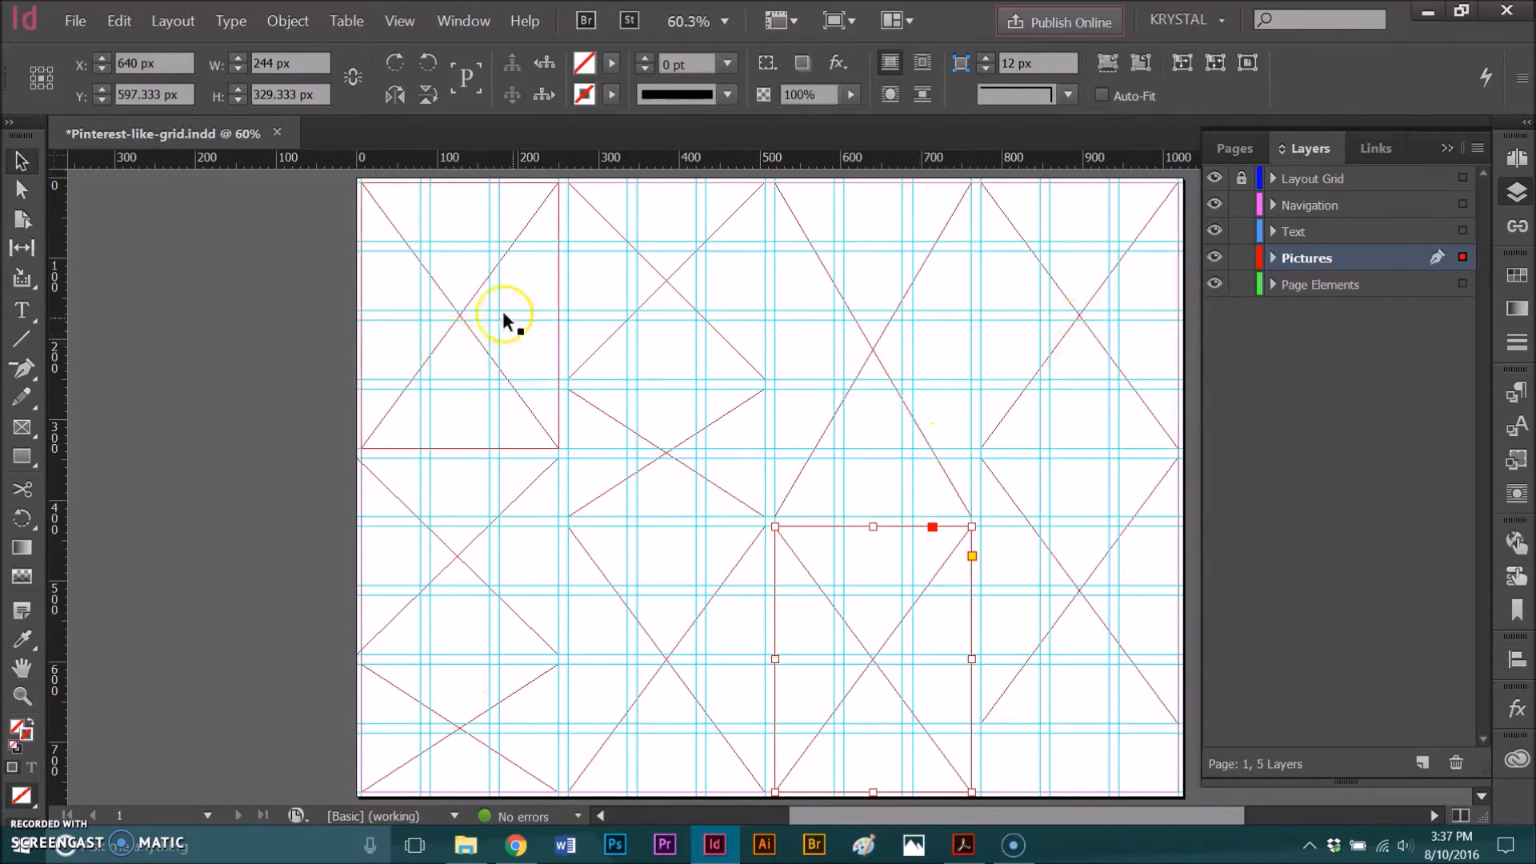
- Start placing a file in the first column's upper frame and browse to the Landscape folder within Pictures, CC-CreativeFlorals-June2016
{"action": "left_click", "coordinate": [430, 364]}
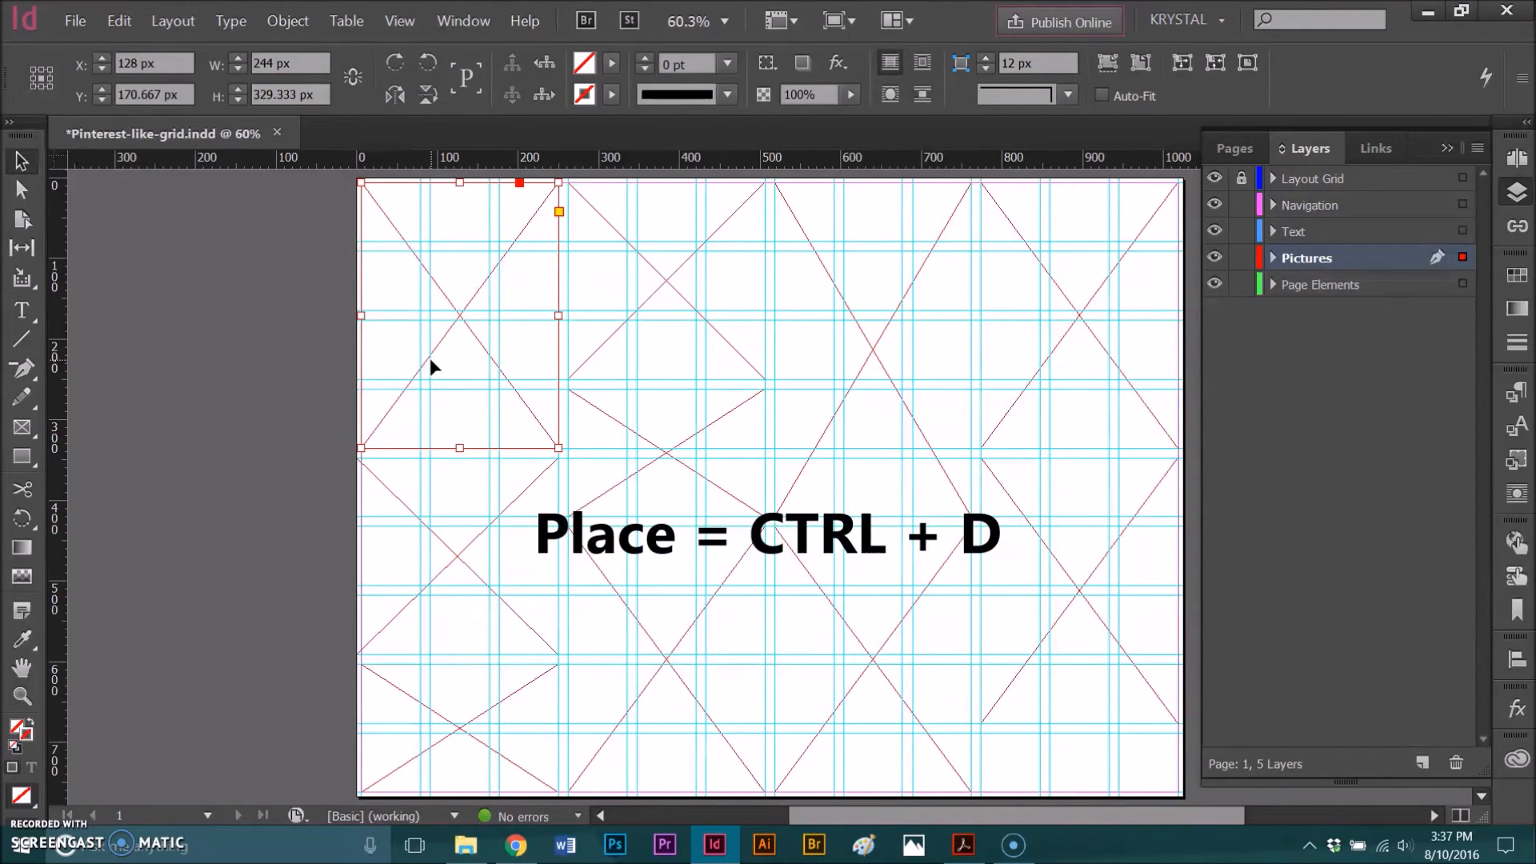
{"action": "left_click", "coordinate": [77, 24]}
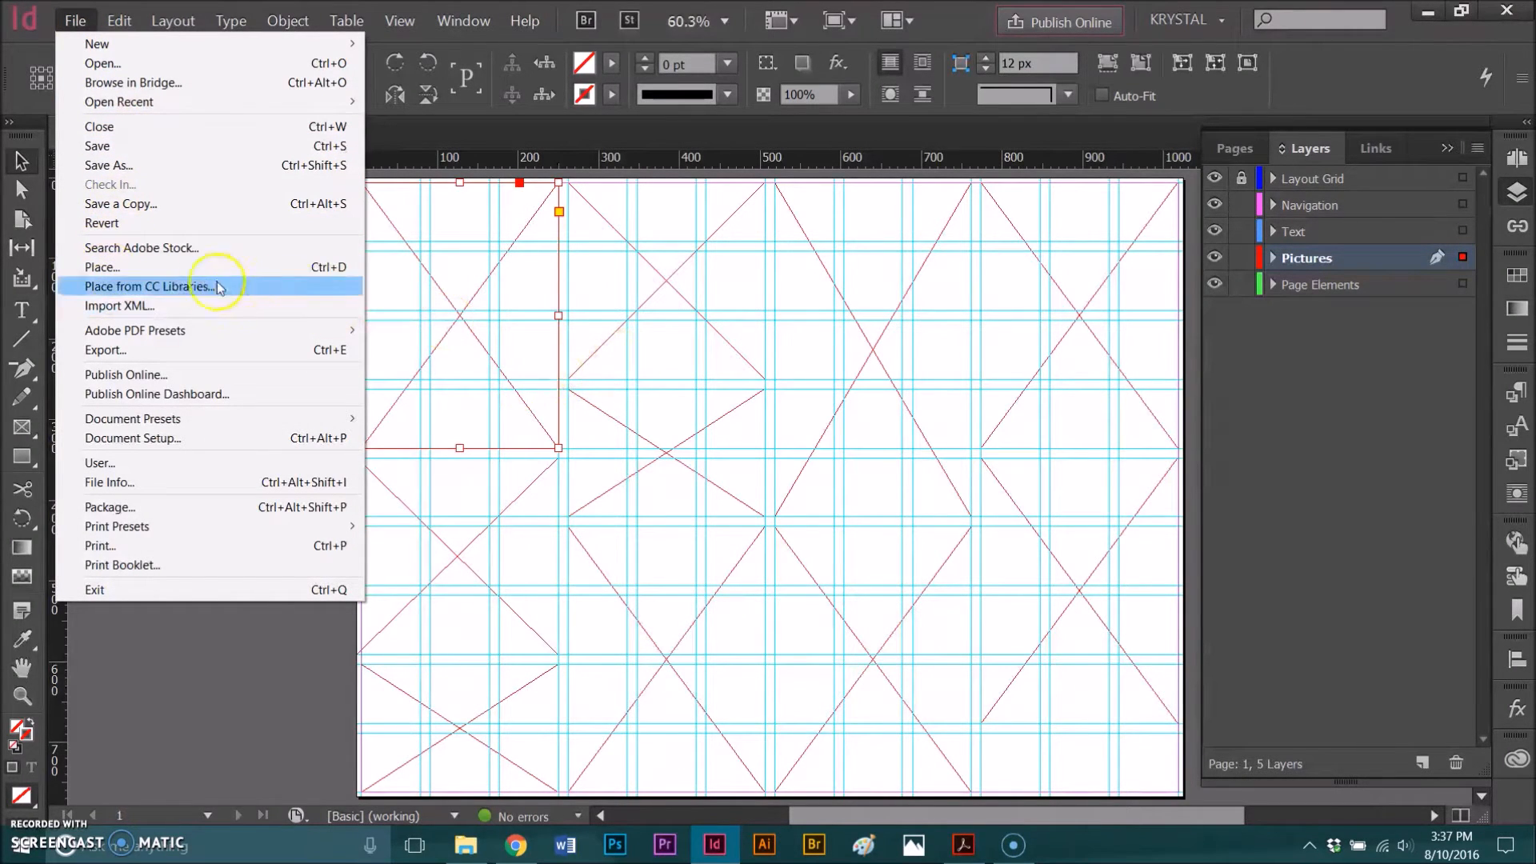
{"action": "left_click", "coordinate": [195, 267]}
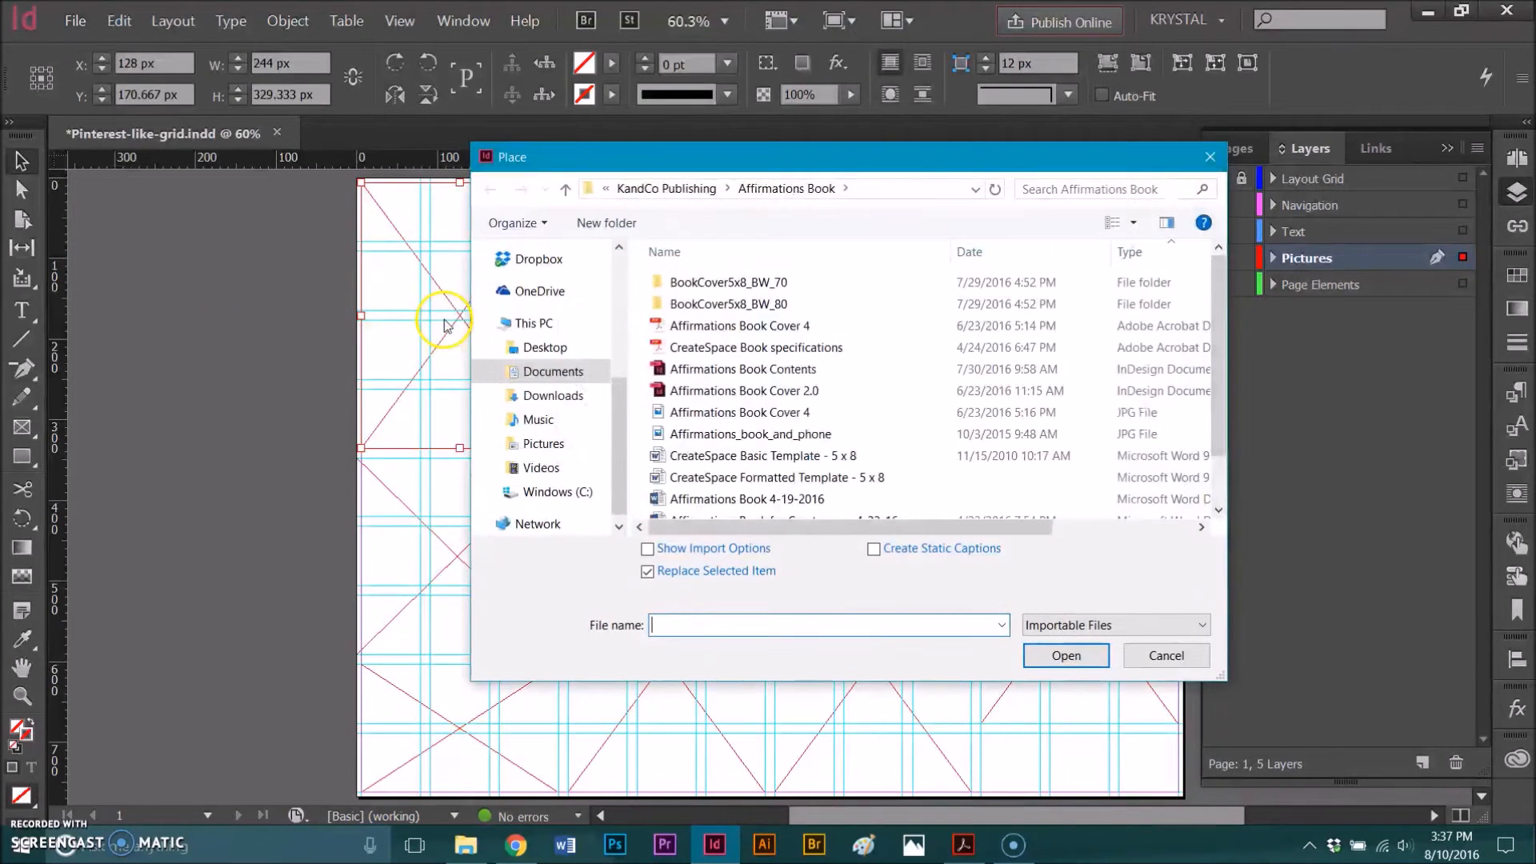
{"action": "left_click", "coordinate": [544, 444]}
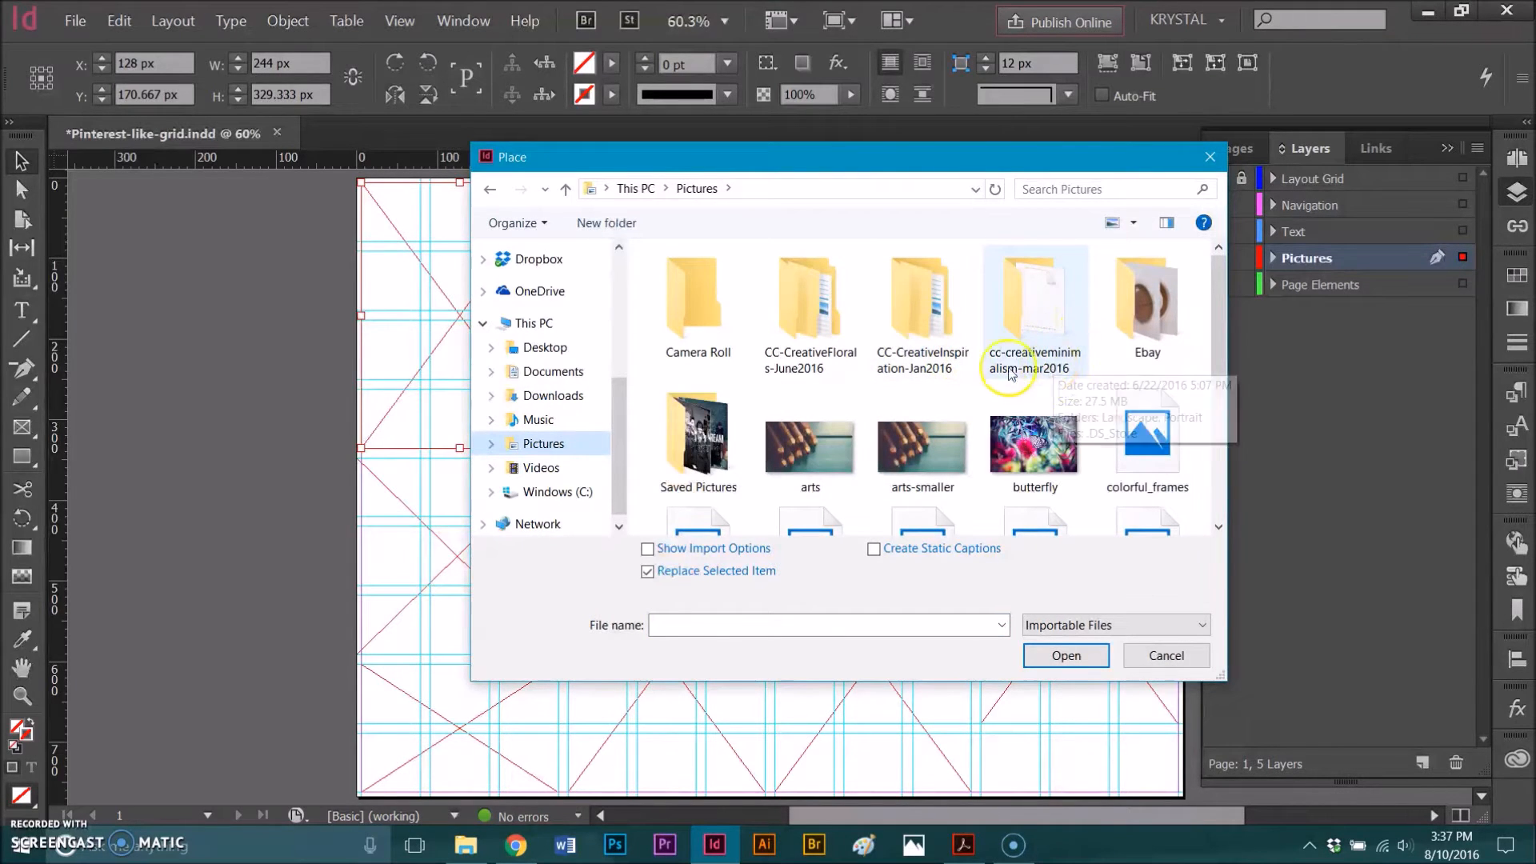
{"action": "double_click", "coordinate": [932, 366]}
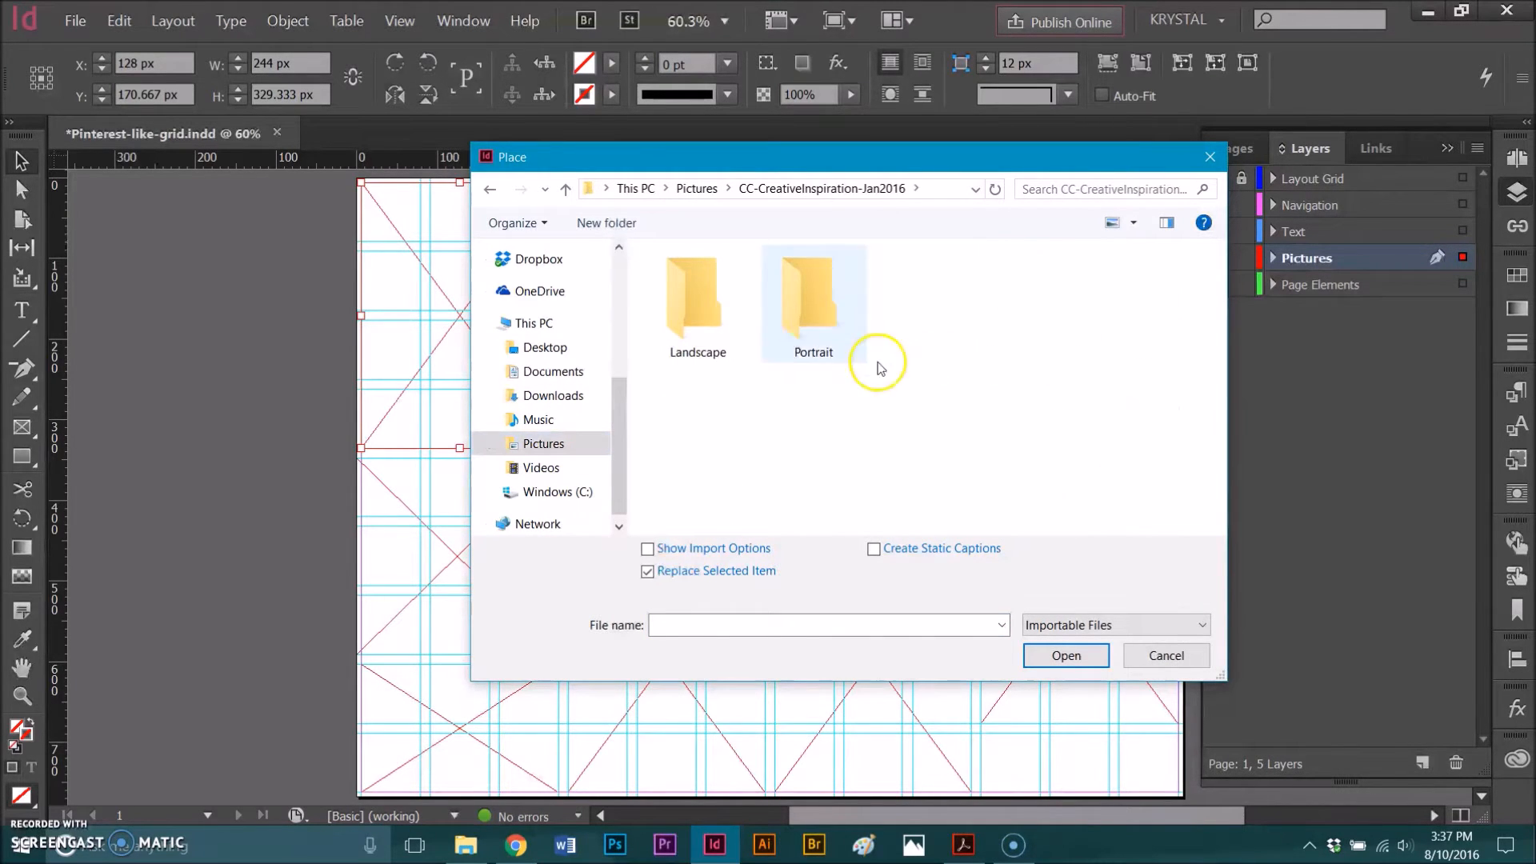
{"action": "left_click", "coordinate": [489, 189]}
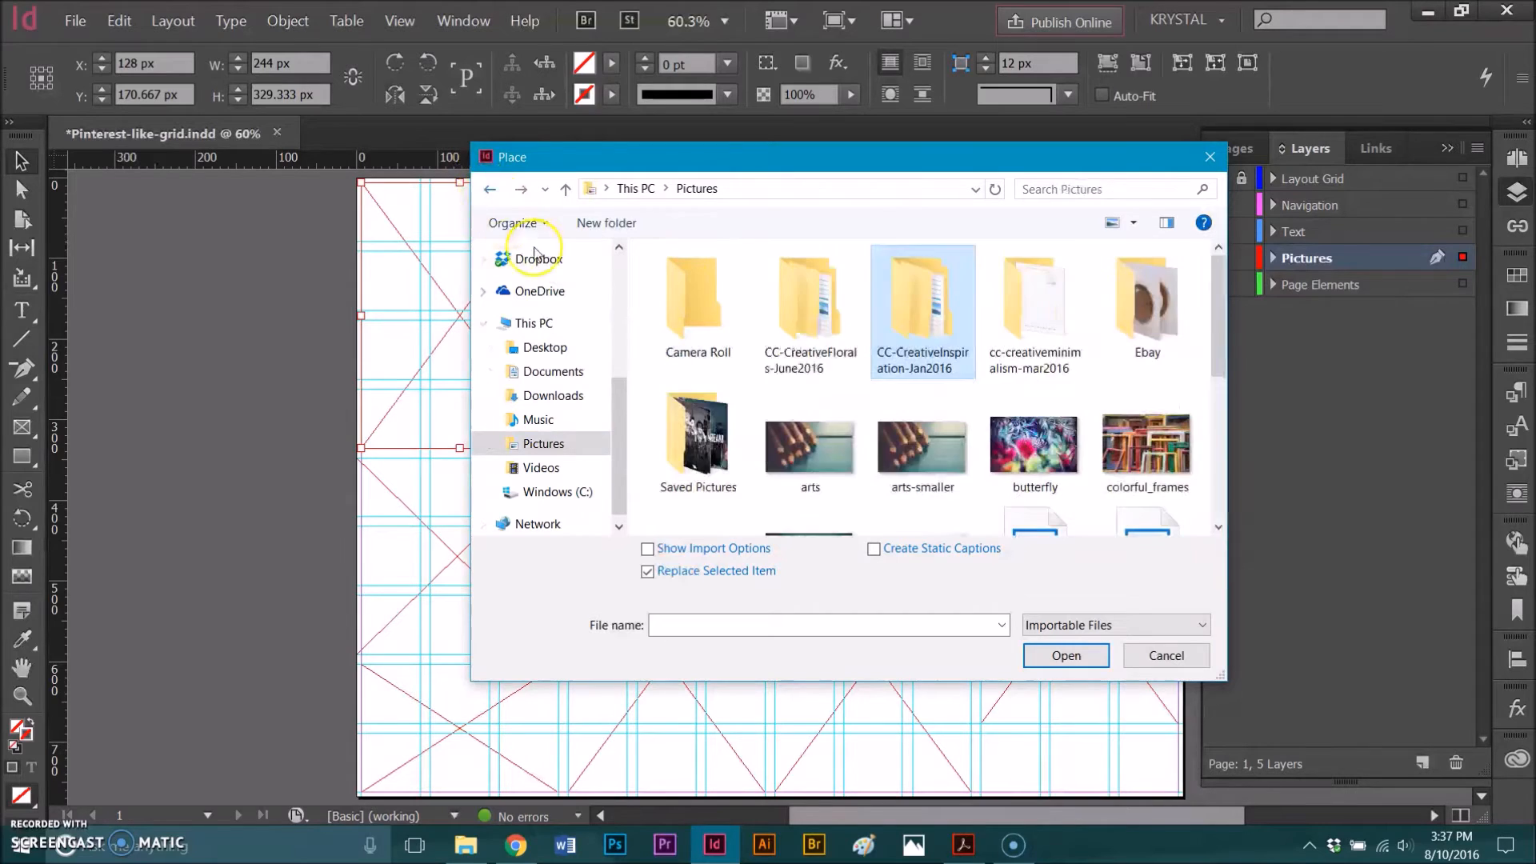
{"action": "double_click", "coordinate": [833, 365]}
{"action": "double_click", "coordinate": [826, 364]}
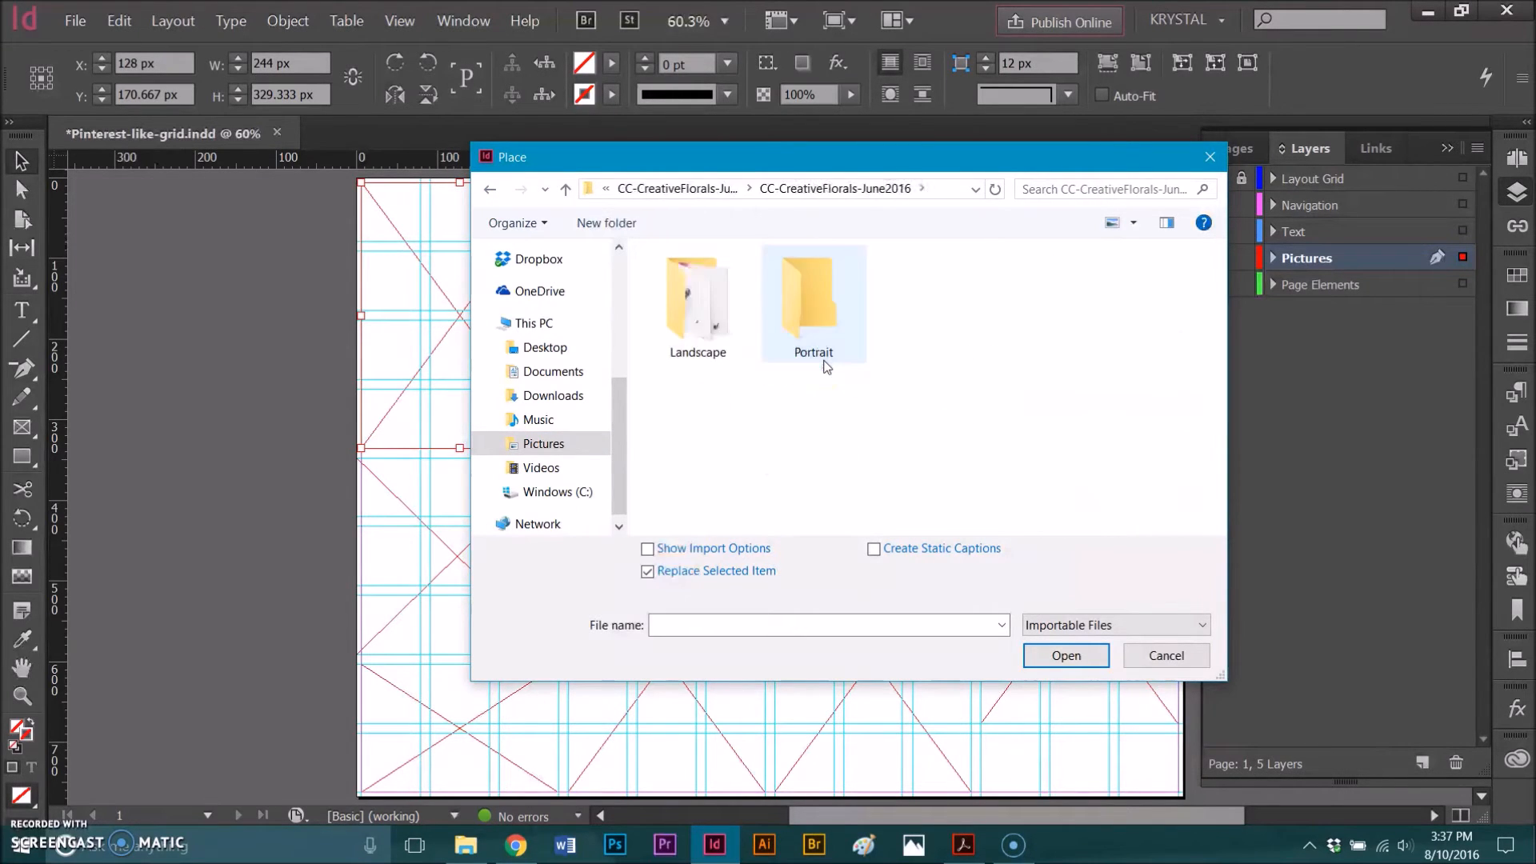
{"action": "double_click", "coordinate": [729, 358]}
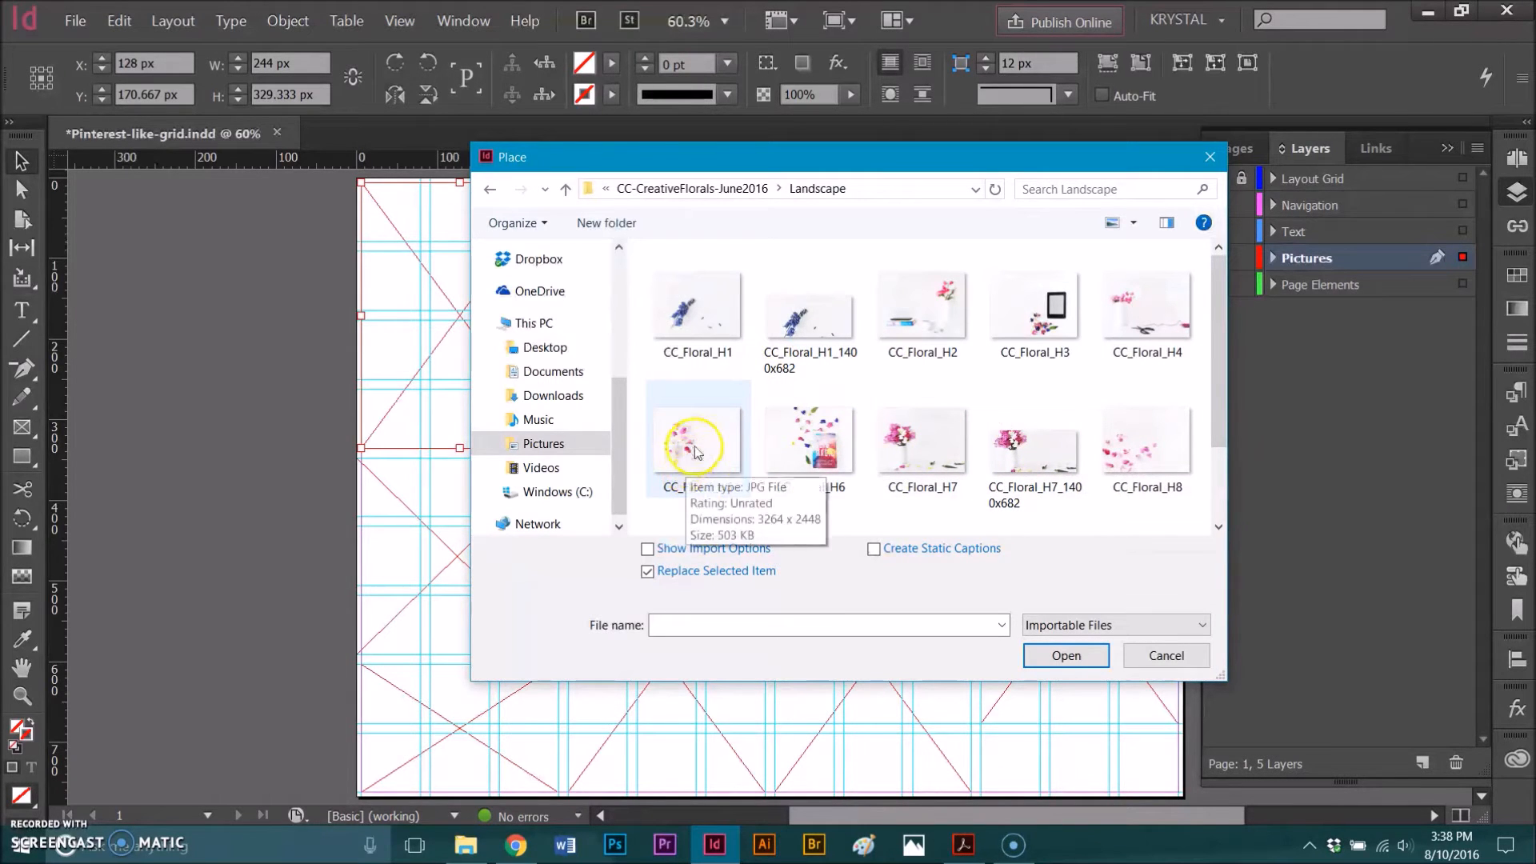
- Place the CC_Floral_H5 image in the selected frame
{"action": "scroll", "coordinate": [934, 446], "scroll_direction": "down", "scroll_amount": 2}
{"action": "scroll", "coordinate": [904, 496], "scroll_direction": "up", "scroll_amount": 2}
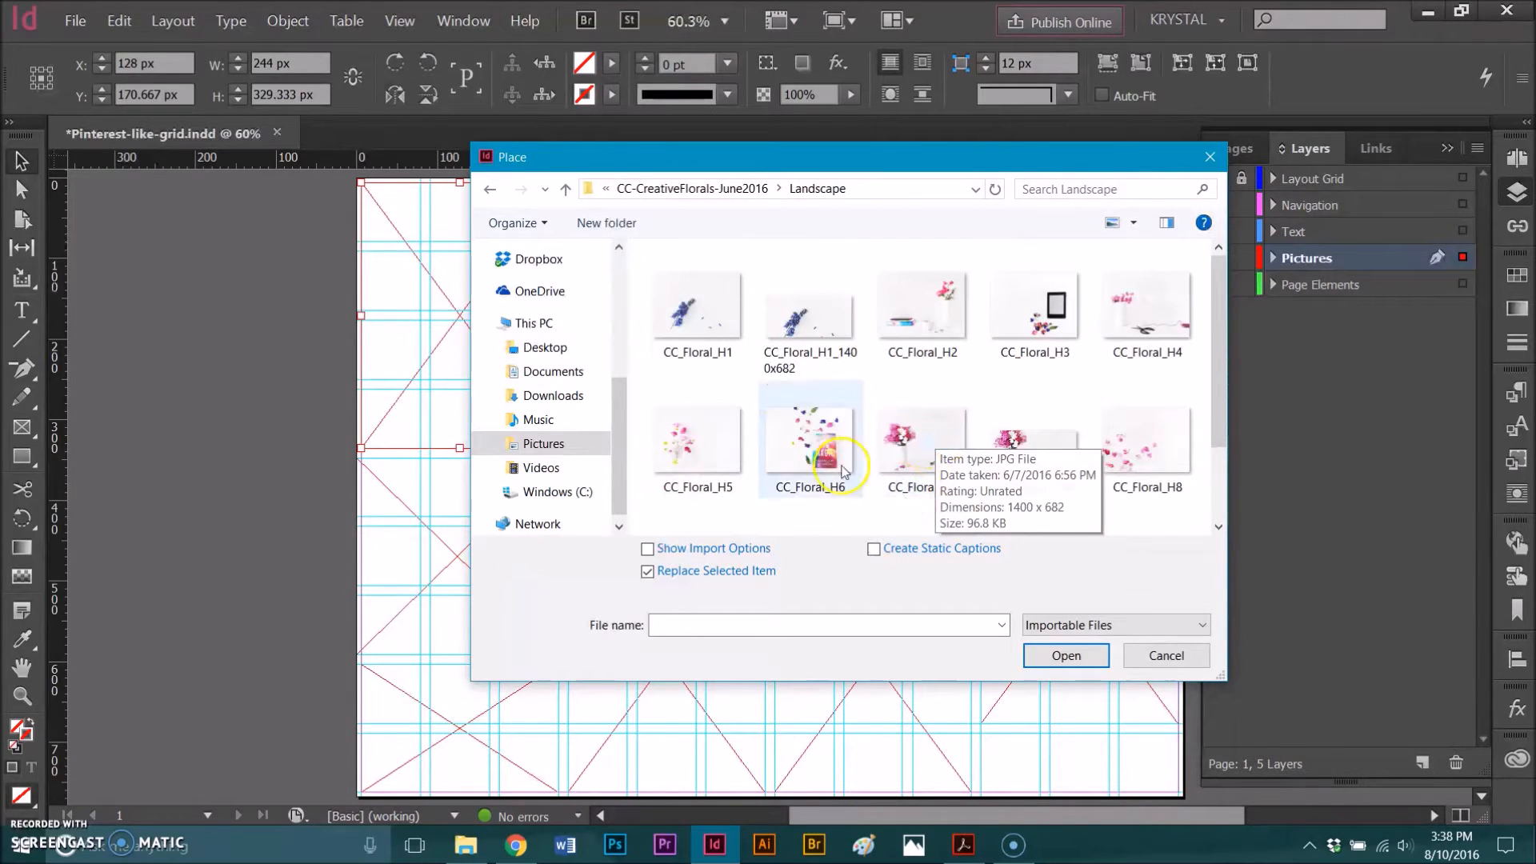
{"action": "left_click", "coordinate": [688, 440]}
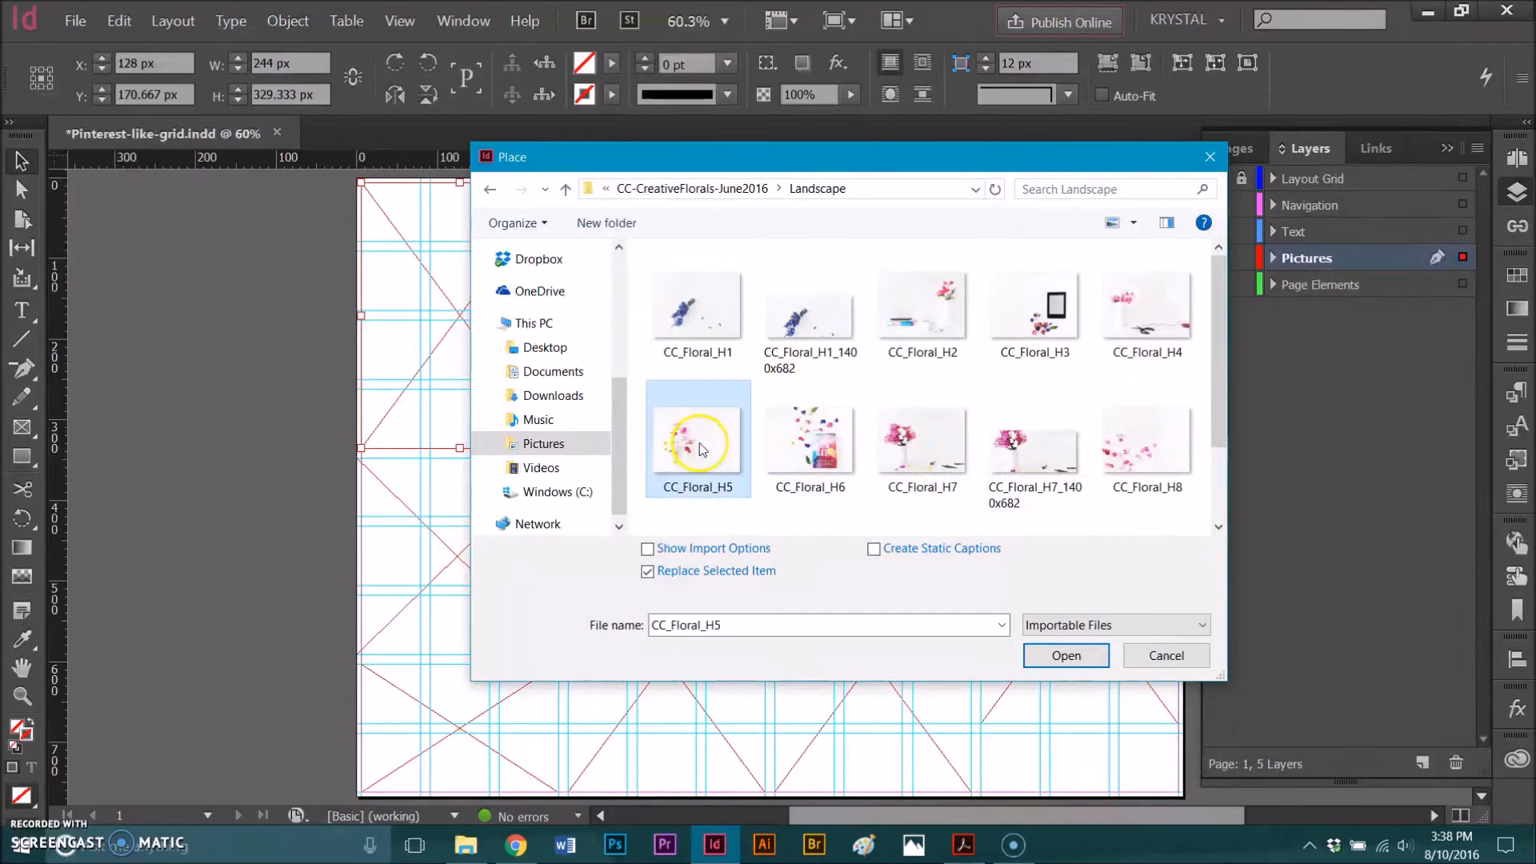
{"action": "left_click", "coordinate": [1087, 659]}
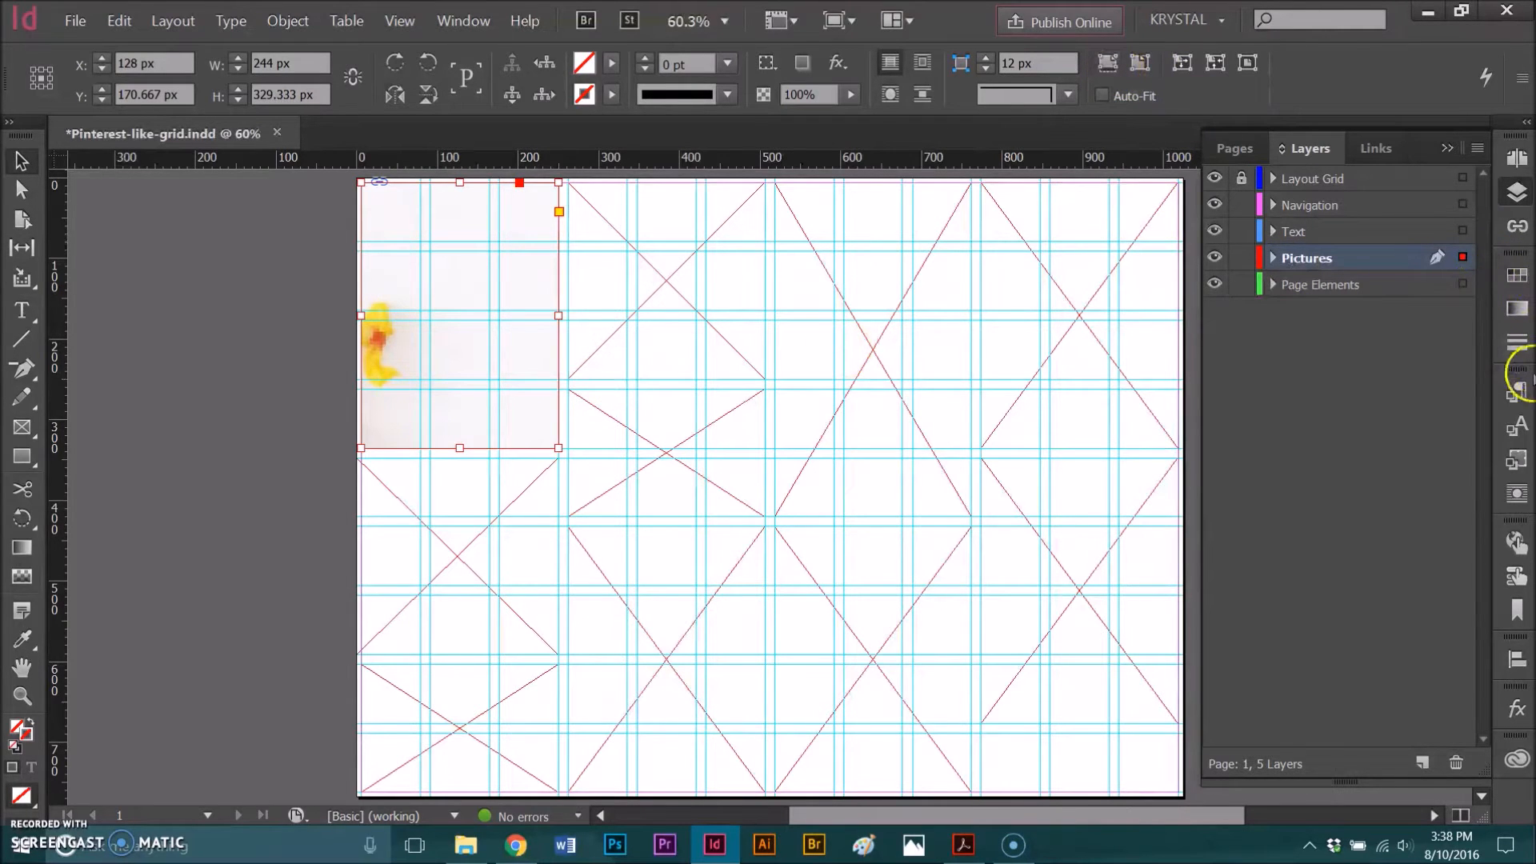
- Display the object styles and check the placed image in Preview mode before returning to the normal view
{"action": "left_click", "coordinate": [1519, 460]}
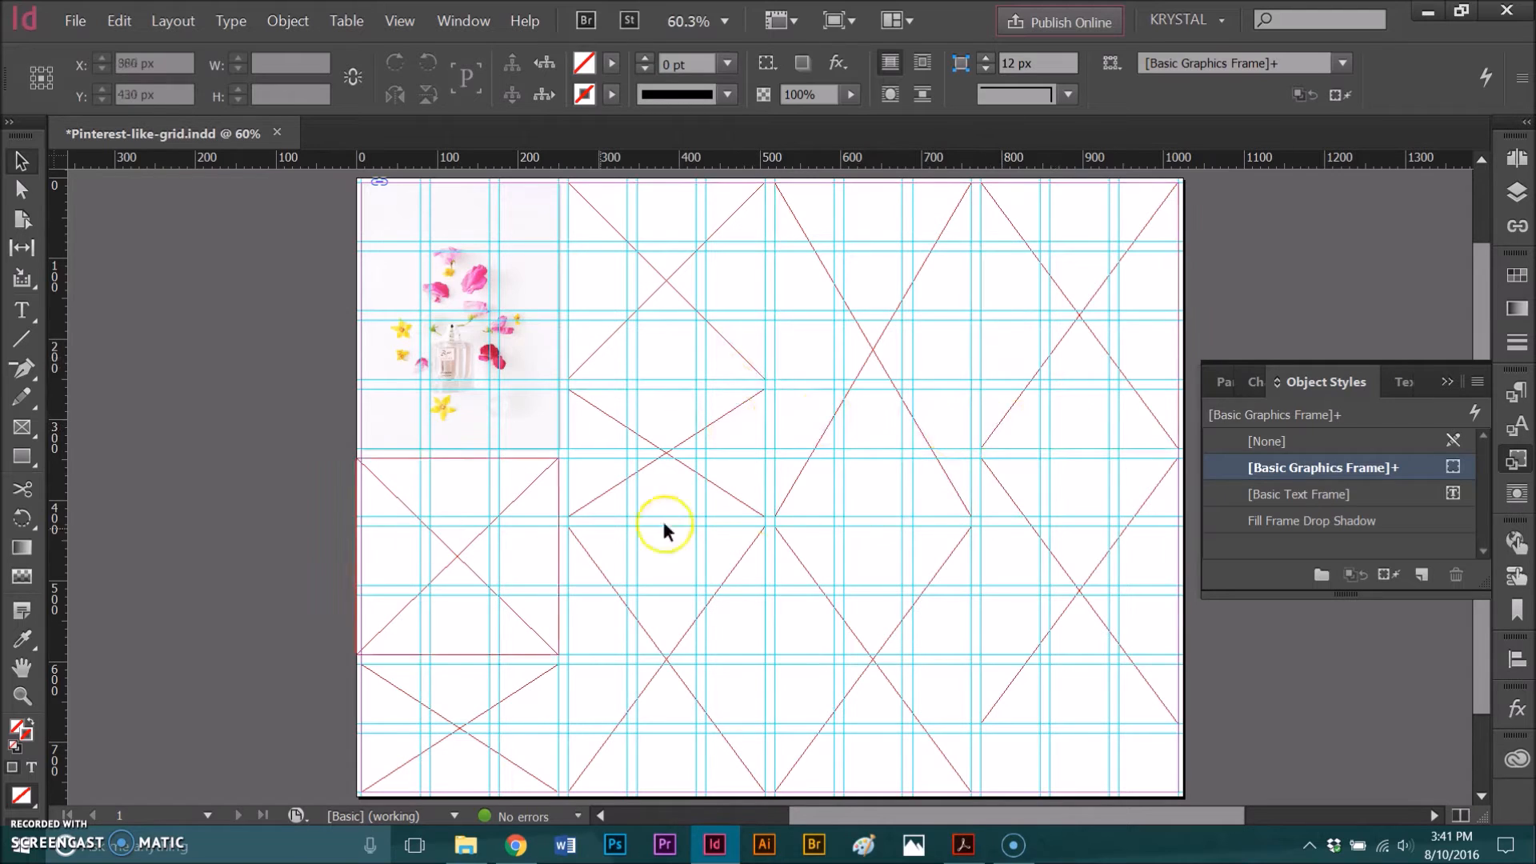
{"action": "left_click", "coordinate": [272, 469]}
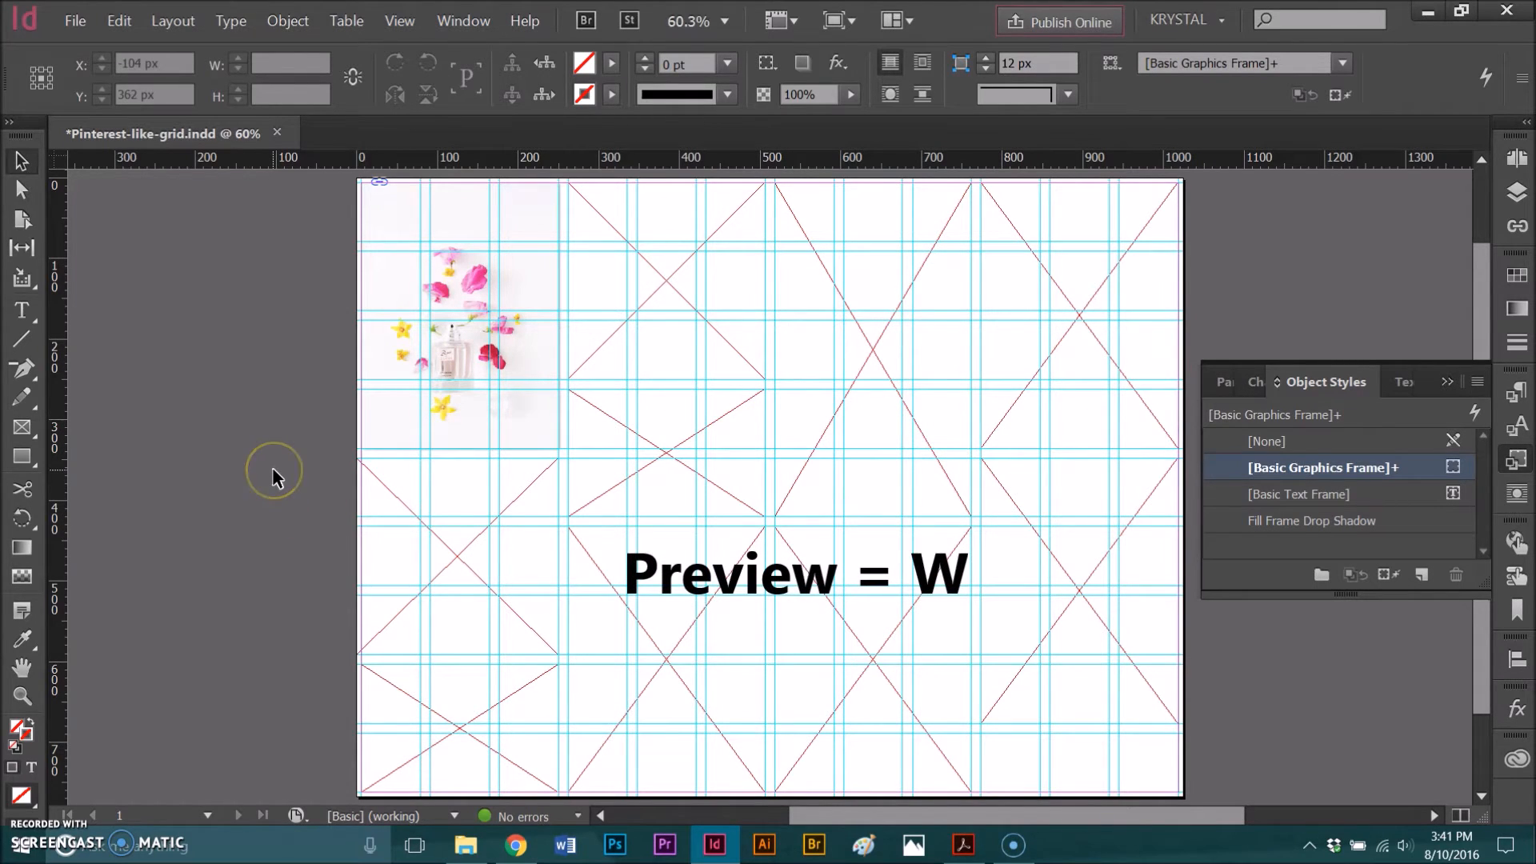
{"action": "key", "text": "w"}
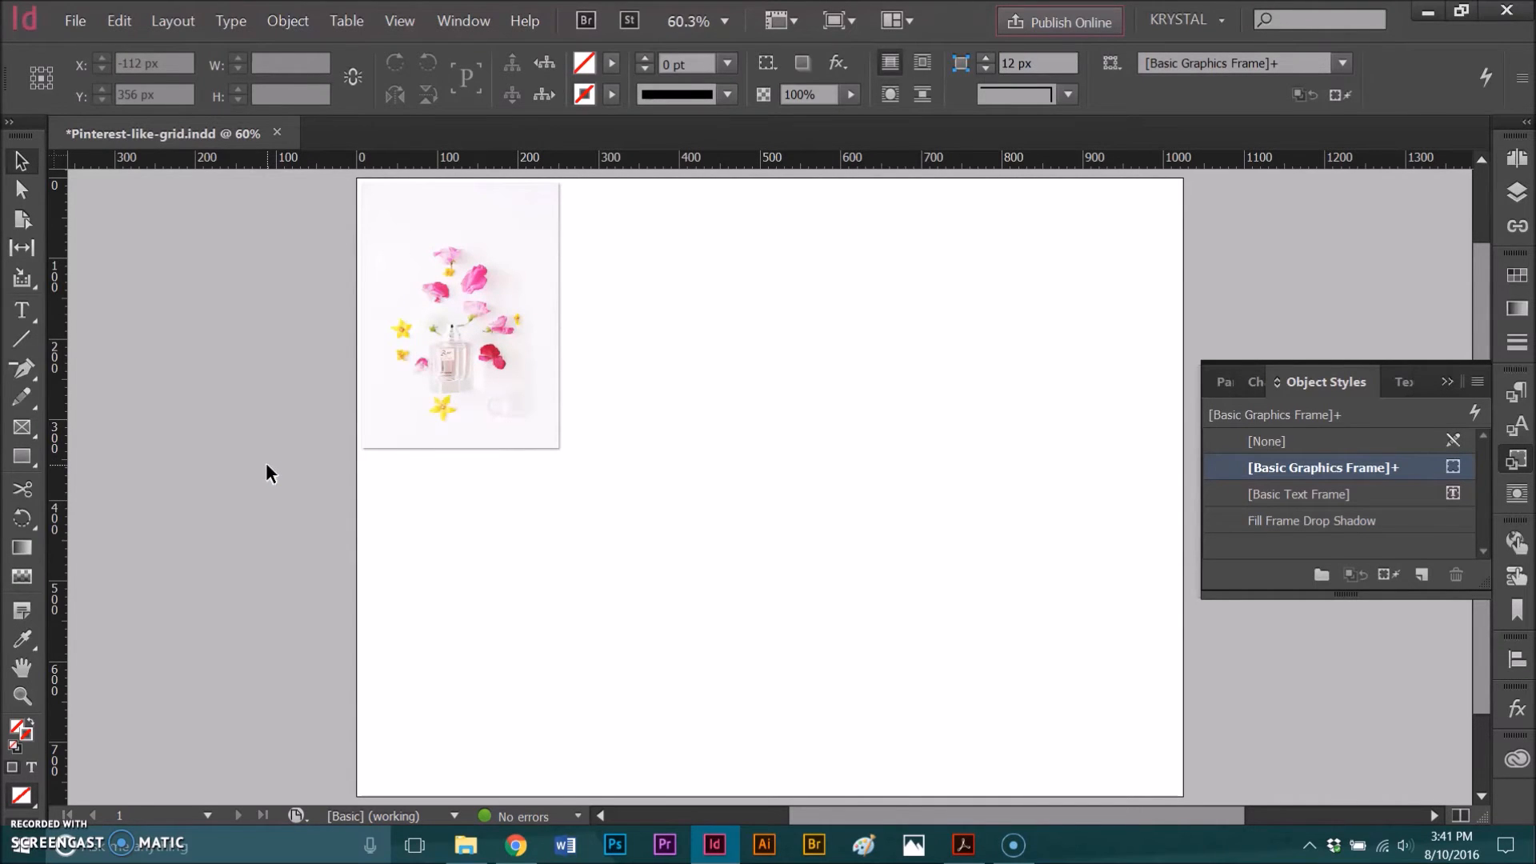
{"action": "key", "text": "w"}
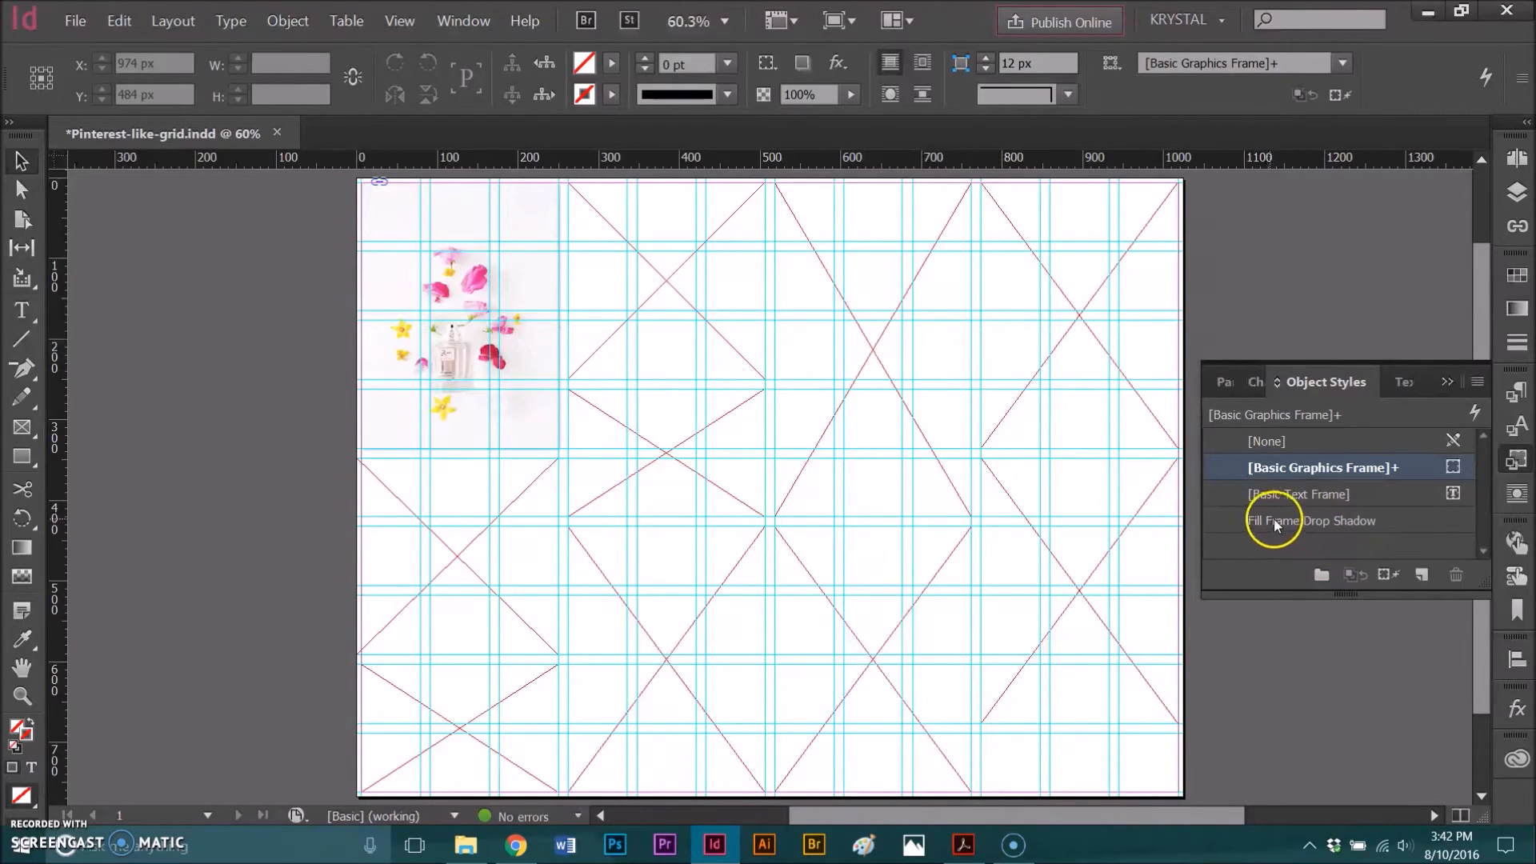
- Review the frame fitting and drop shadow settings of the Fill Frame Drop Shadow object style
{"action": "double_click", "coordinate": [1327, 521]}
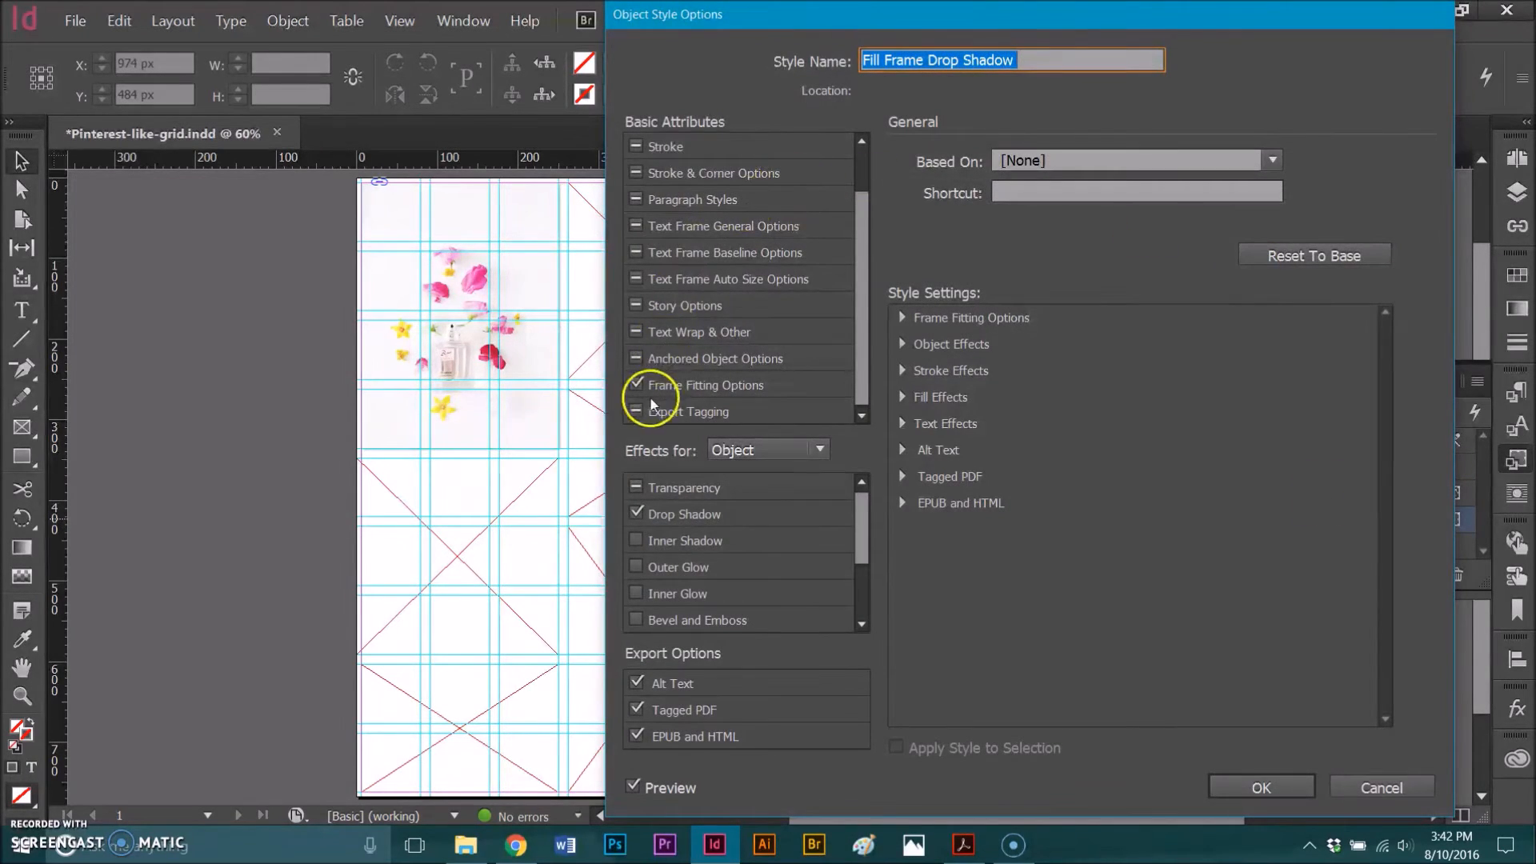
{"action": "left_click", "coordinate": [704, 385]}
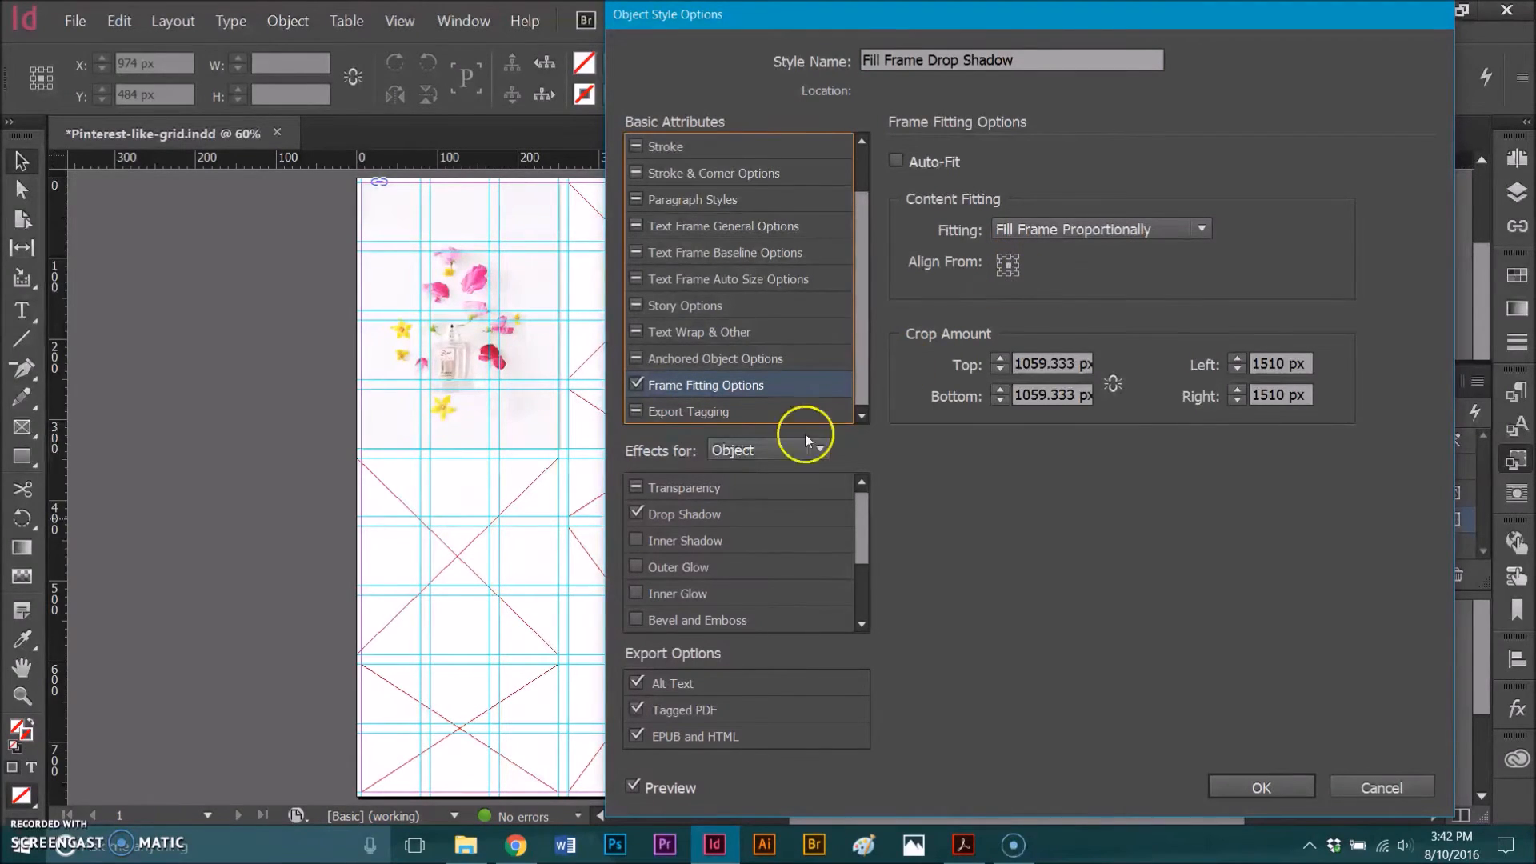
{"action": "left_click", "coordinate": [672, 514]}
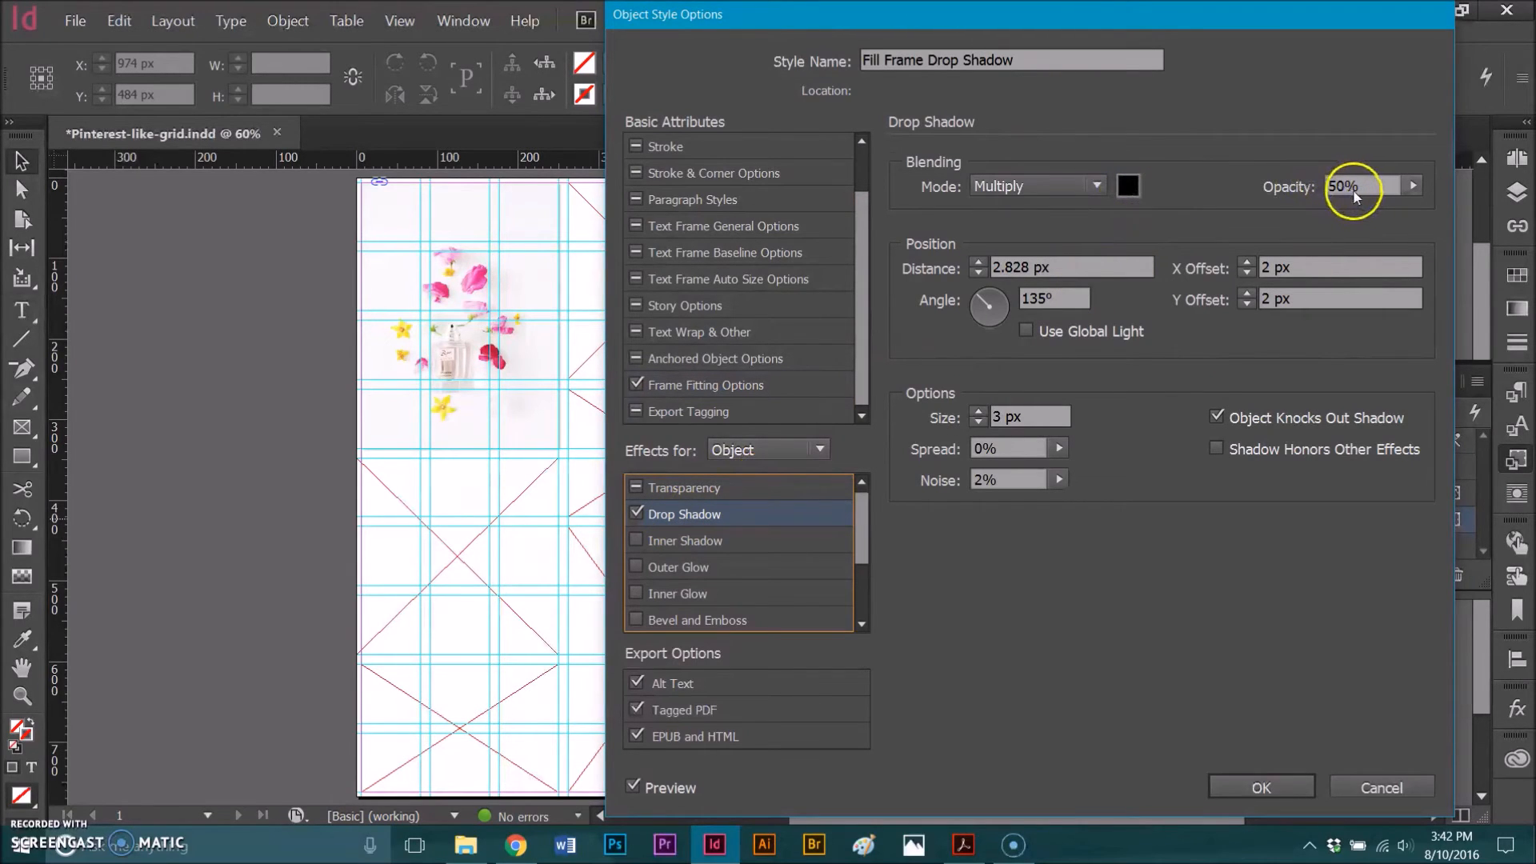
{"action": "left_click_drag", "start_coordinate": [1052, 268], "coordinate": [1006, 276]}
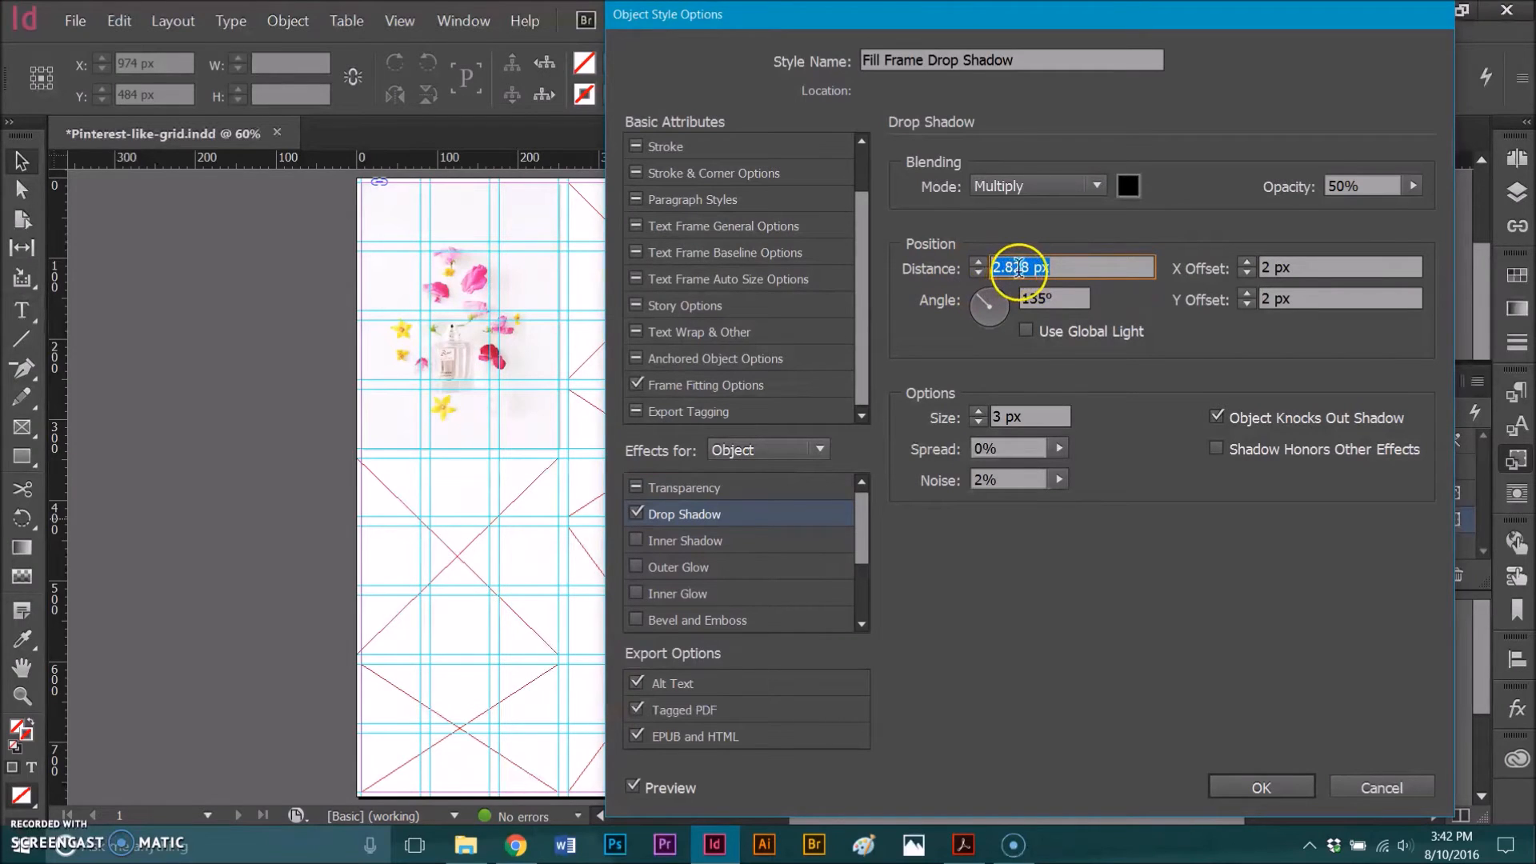
{"action": "double_click", "coordinate": [1305, 267]}
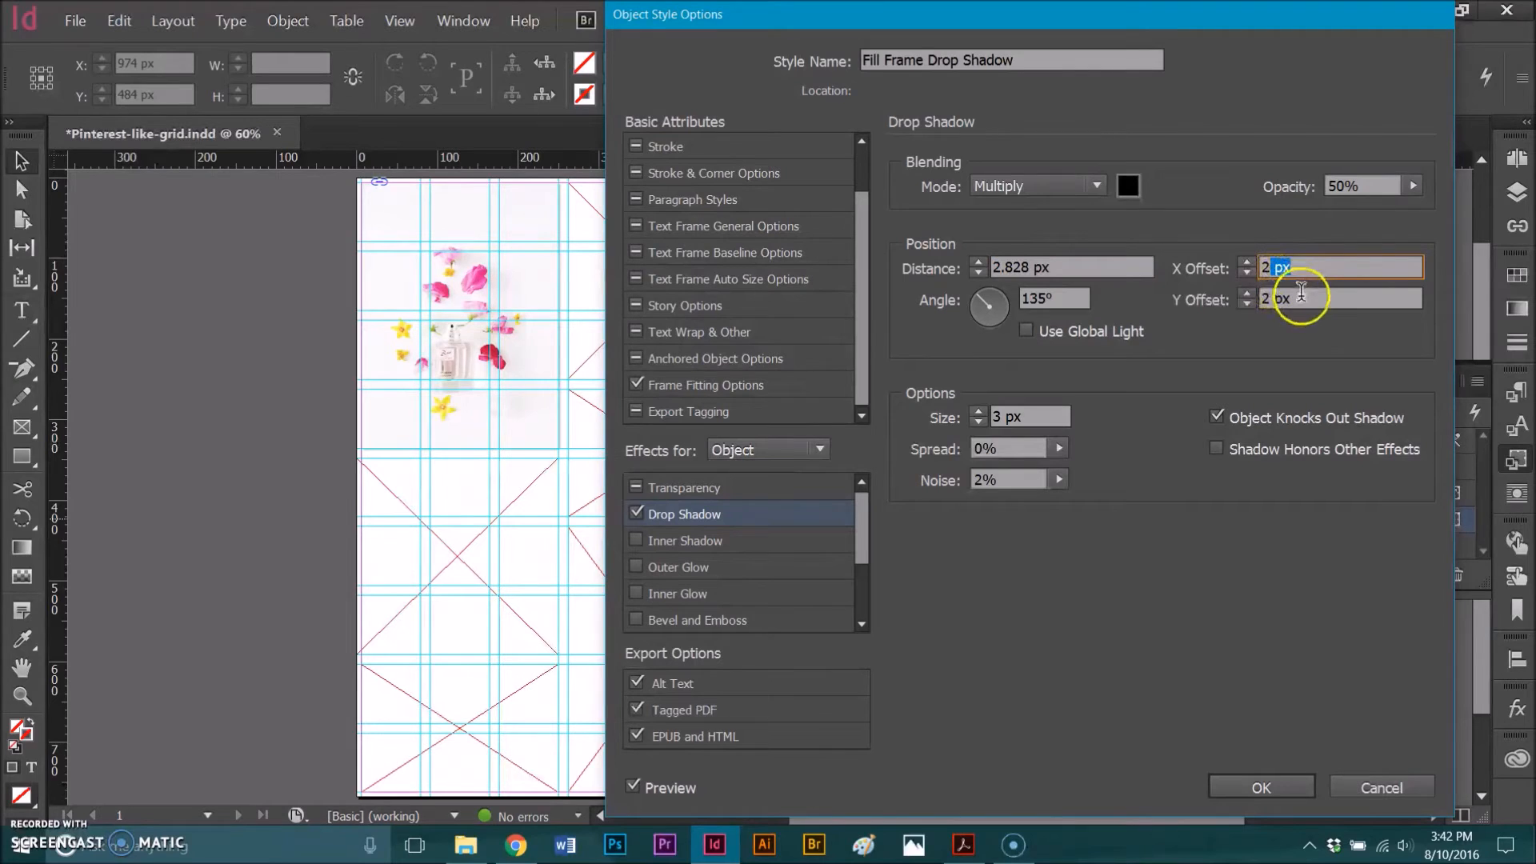
{"action": "left_click_drag", "start_coordinate": [1298, 308], "coordinate": [1260, 302]}
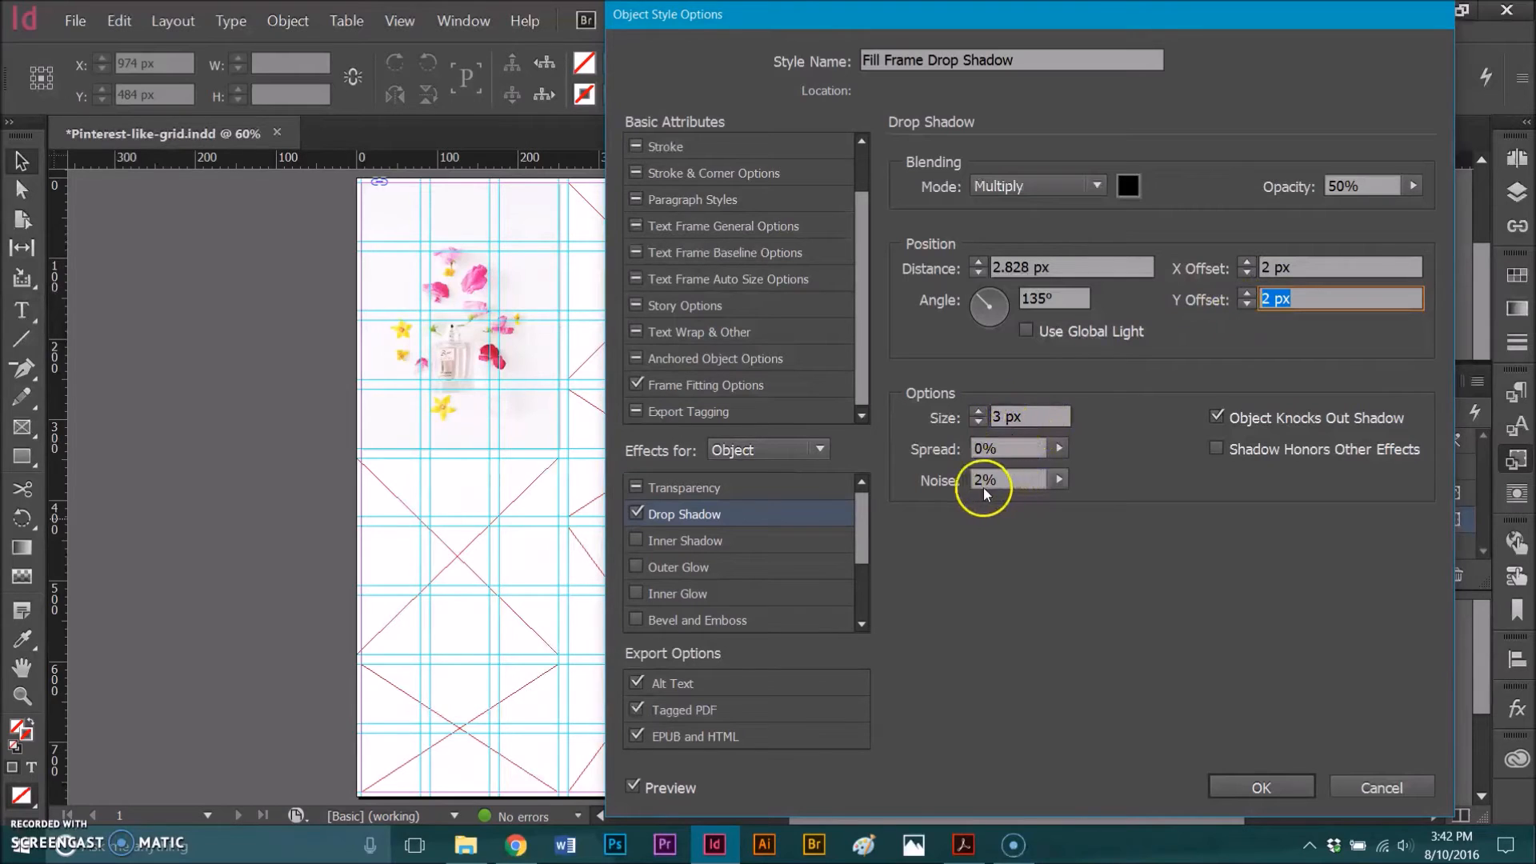
{"action": "left_click_drag", "start_coordinate": [995, 482], "coordinate": [976, 480]}
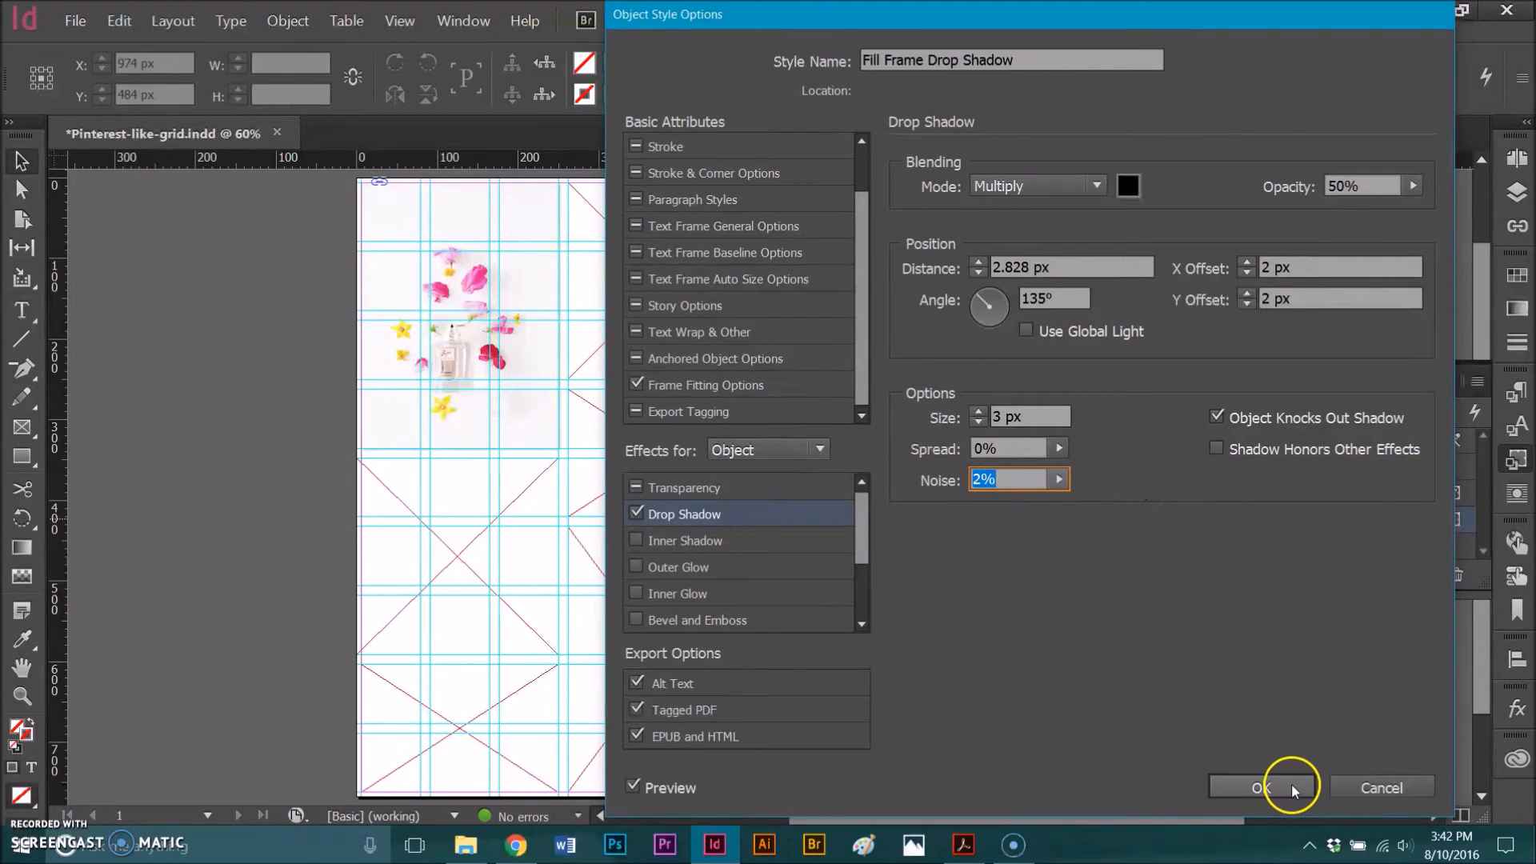
{"action": "left_click", "coordinate": [1261, 788]}
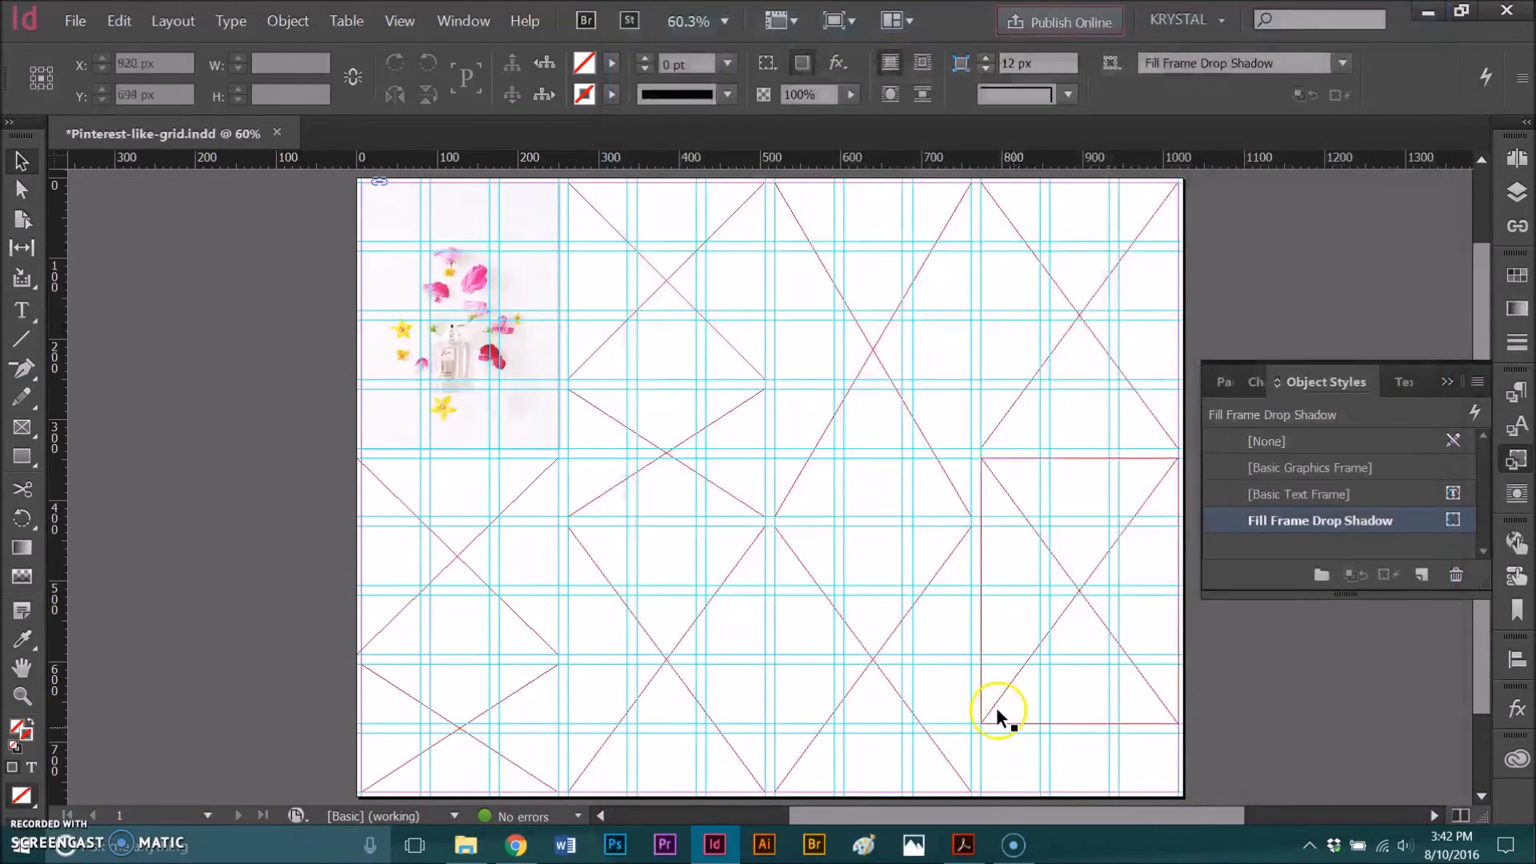
- Apply the Fill Frame Drop Shadow style to all frames in columns two to four and the first column's two lower frames
{"action": "left_click", "coordinate": [859, 331]}
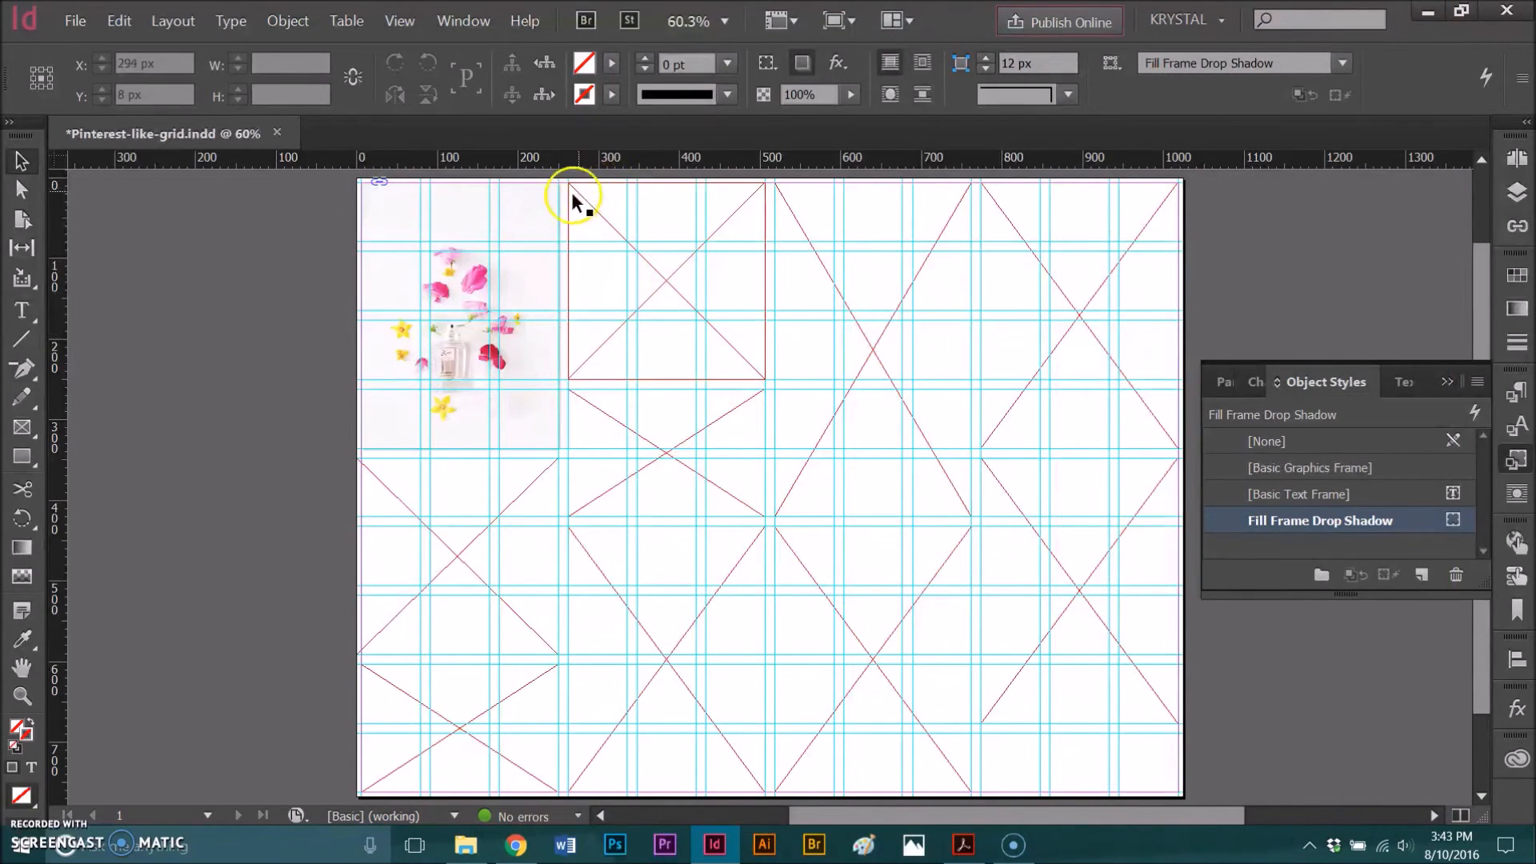
{"action": "left_click_drag", "start_coordinate": [1203, 741], "coordinate": [623, 248]}
{"action": "left_click", "coordinate": [1344, 520]}
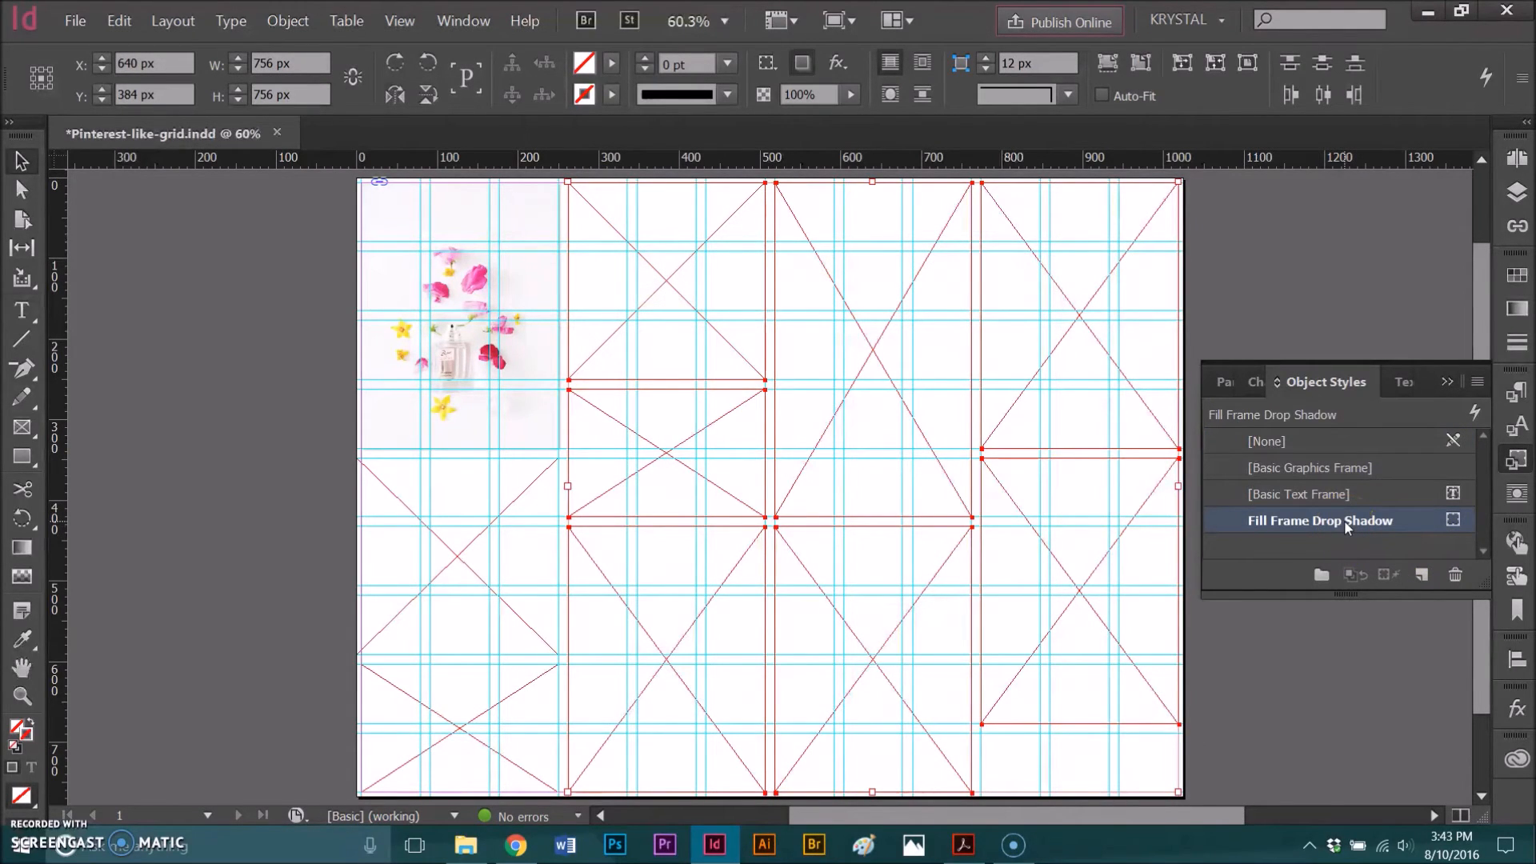
{"action": "left_click", "coordinate": [280, 565]}
{"action": "left_click_drag", "start_coordinate": [310, 533], "coordinate": [482, 715]}
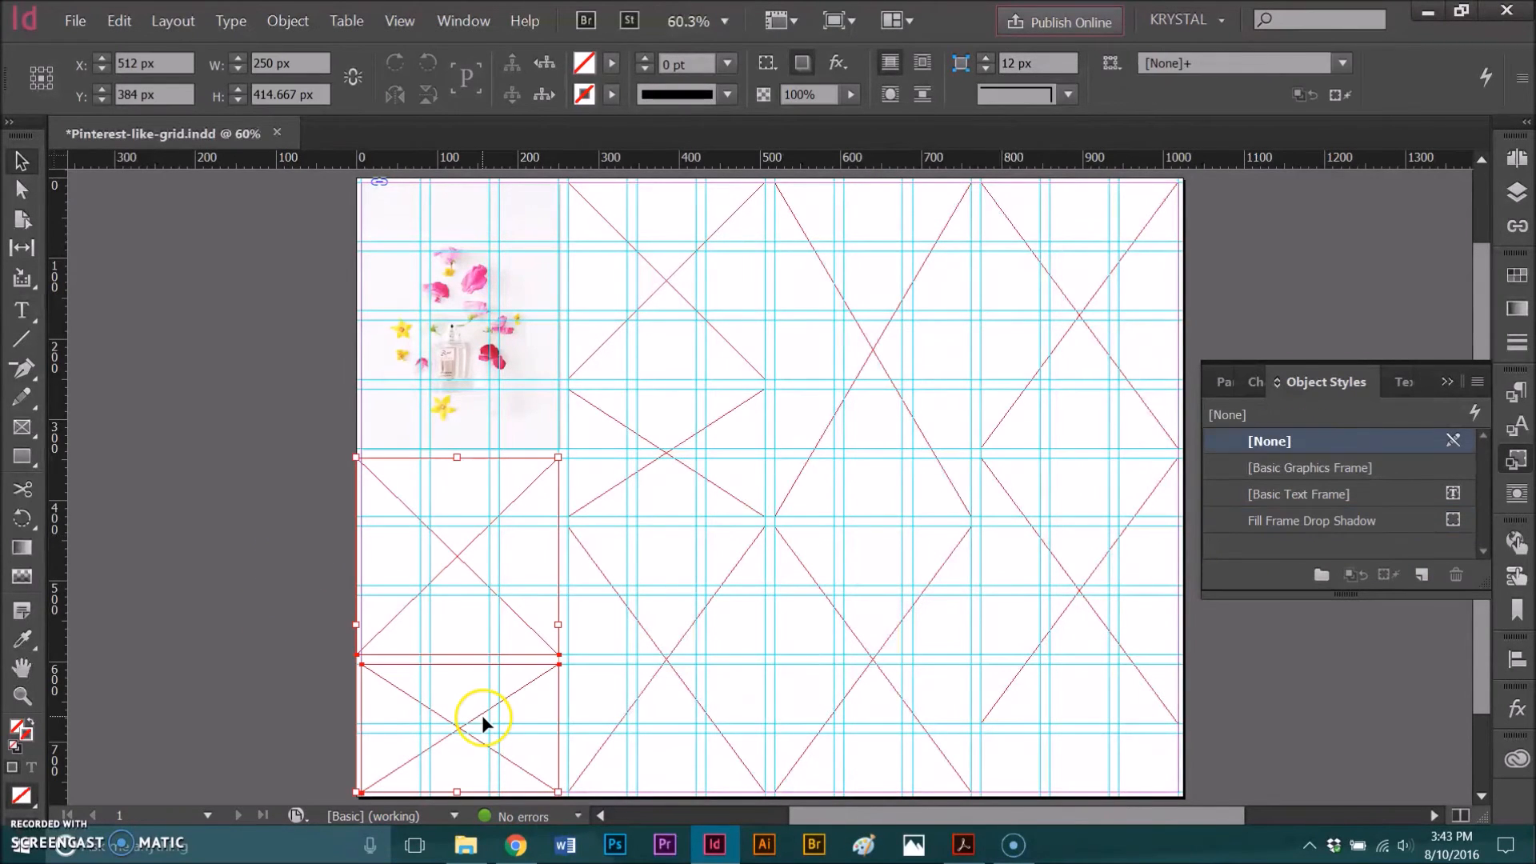
{"action": "left_click", "coordinate": [1299, 525]}
- Place the sweet pea stems photo from the Landscape folder in the second column's upper frame
{"action": "left_click", "coordinate": [759, 340]}
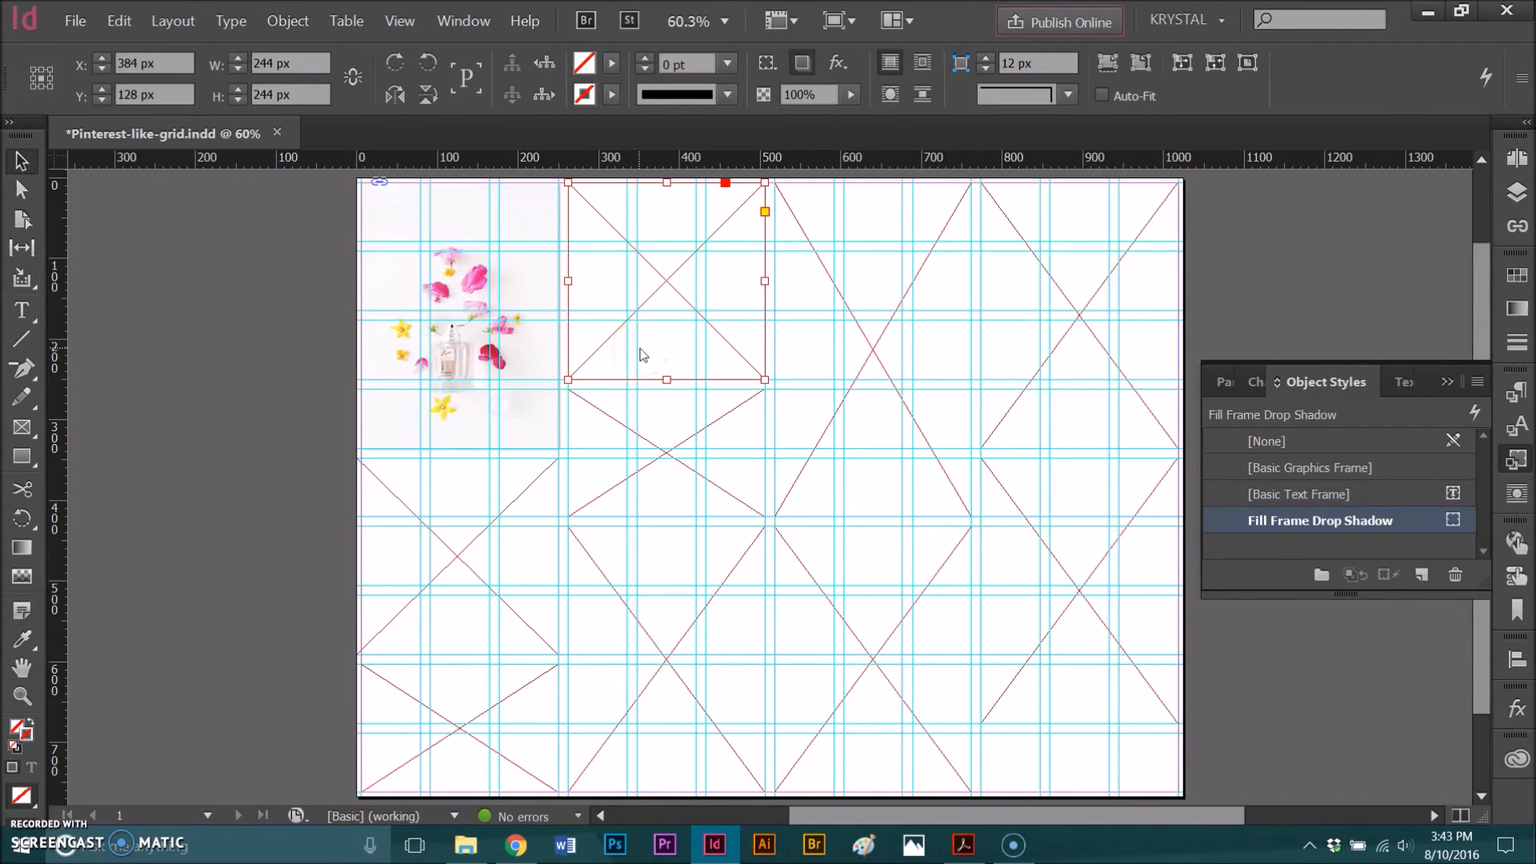
{"action": "key", "text": "ctrl+d"}
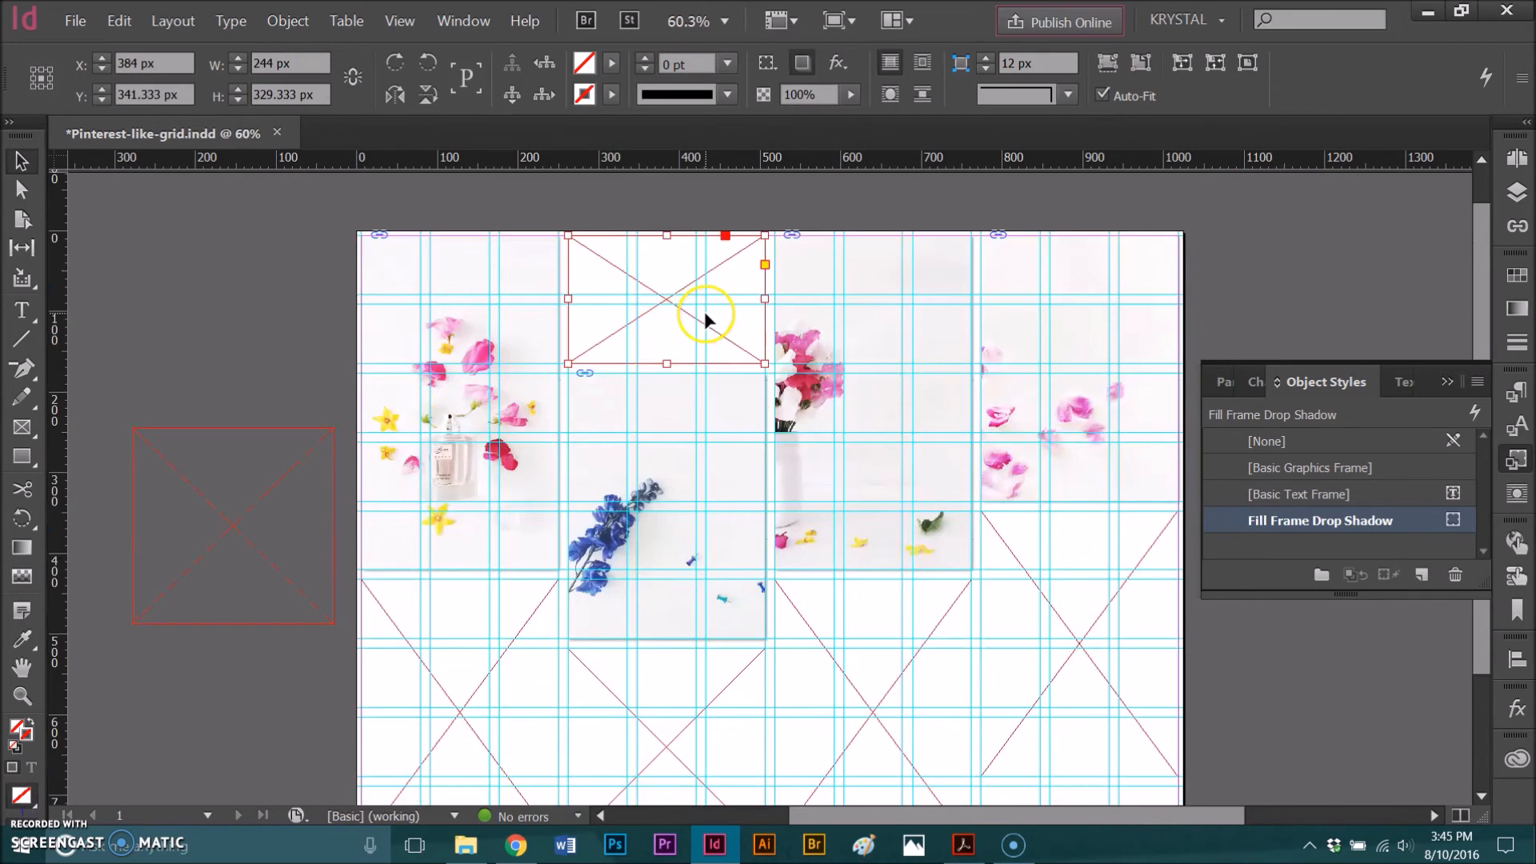
{"action": "key", "text": "ctrl+d"}
{"action": "scroll", "coordinate": [774, 456], "scroll_direction": "down", "scroll_amount": 1}
{"action": "double_click", "coordinate": [774, 456]}
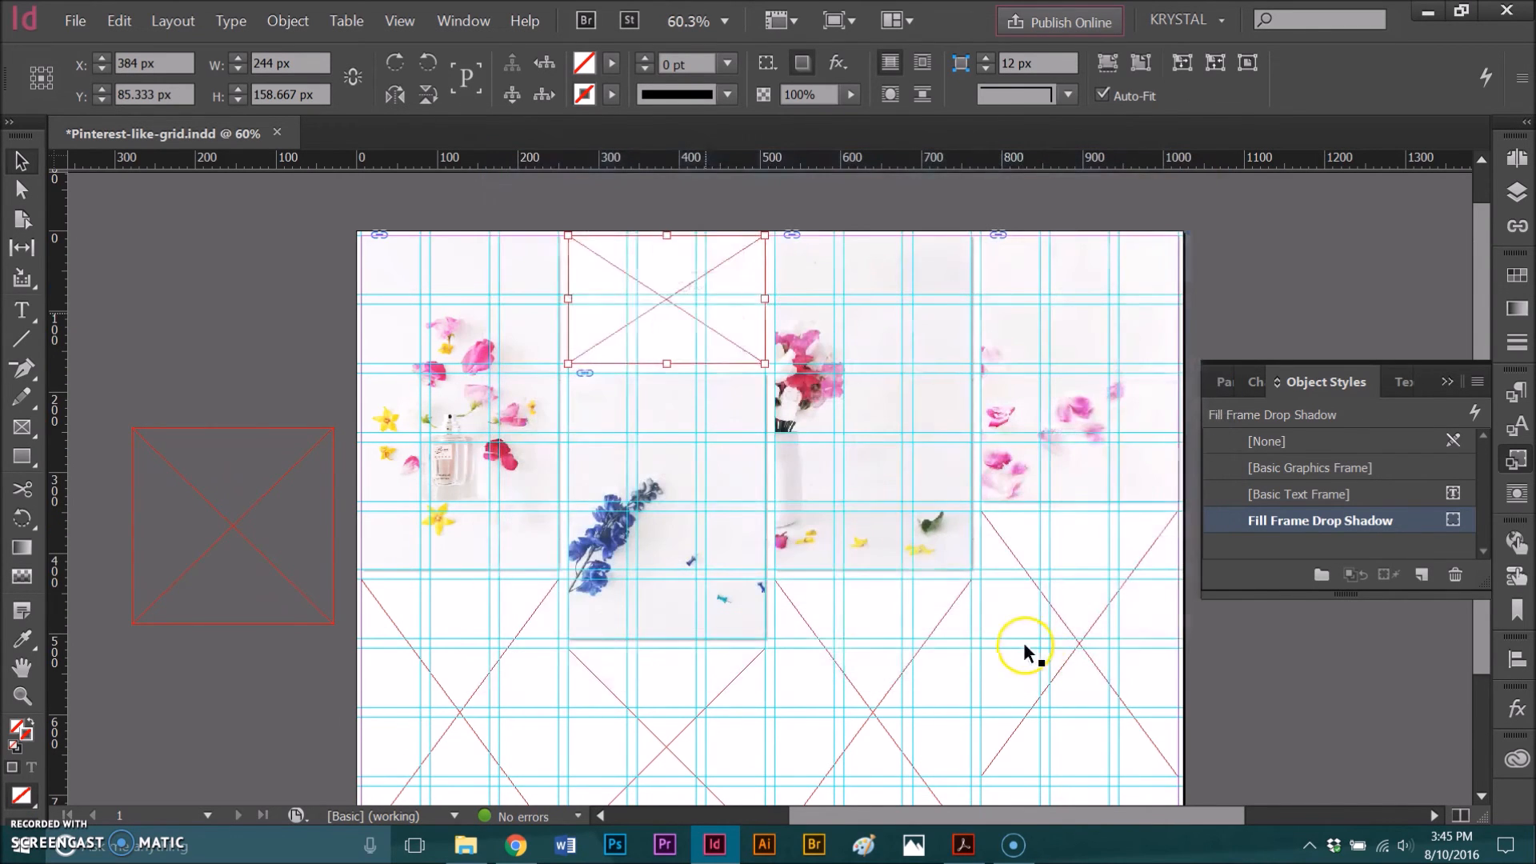
- Place the CC_Floral_H6 image in the third column's lower frame
{"action": "scroll", "coordinate": [840, 638], "scroll_direction": "down", "scroll_amount": 1}
{"action": "left_click", "coordinate": [858, 613]}
{"action": "key", "text": "ctrl+d"}
{"action": "left_click", "coordinate": [1008, 384]}
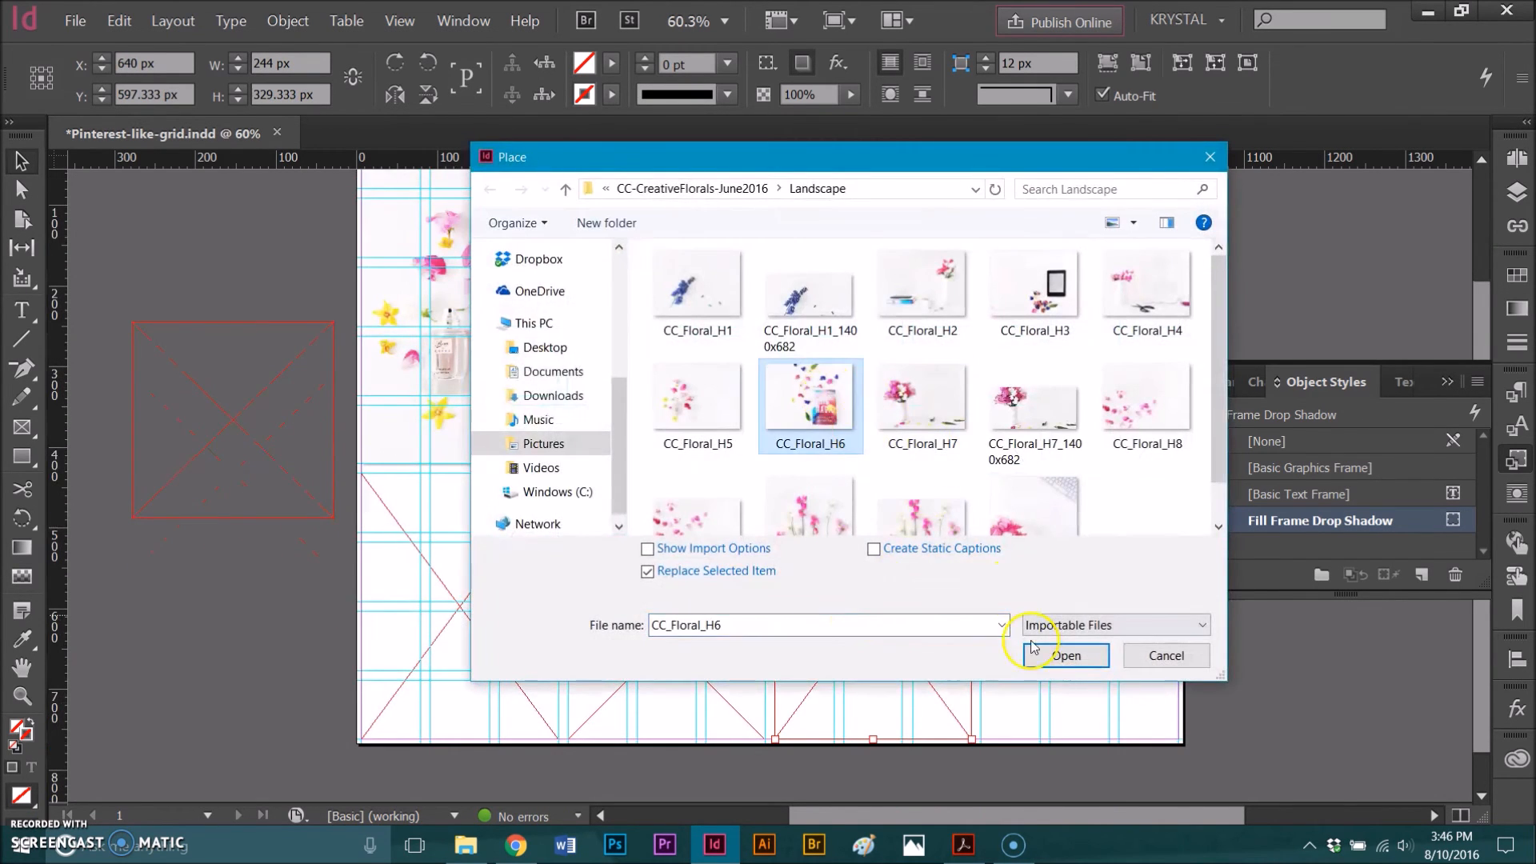
{"action": "left_click", "coordinate": [1060, 560]}
- Place the CC_Floral_H4 image in the fourth column's lower frame
{"action": "left_click", "coordinate": [1023, 566]}
{"action": "key", "text": "ctrl+d"}
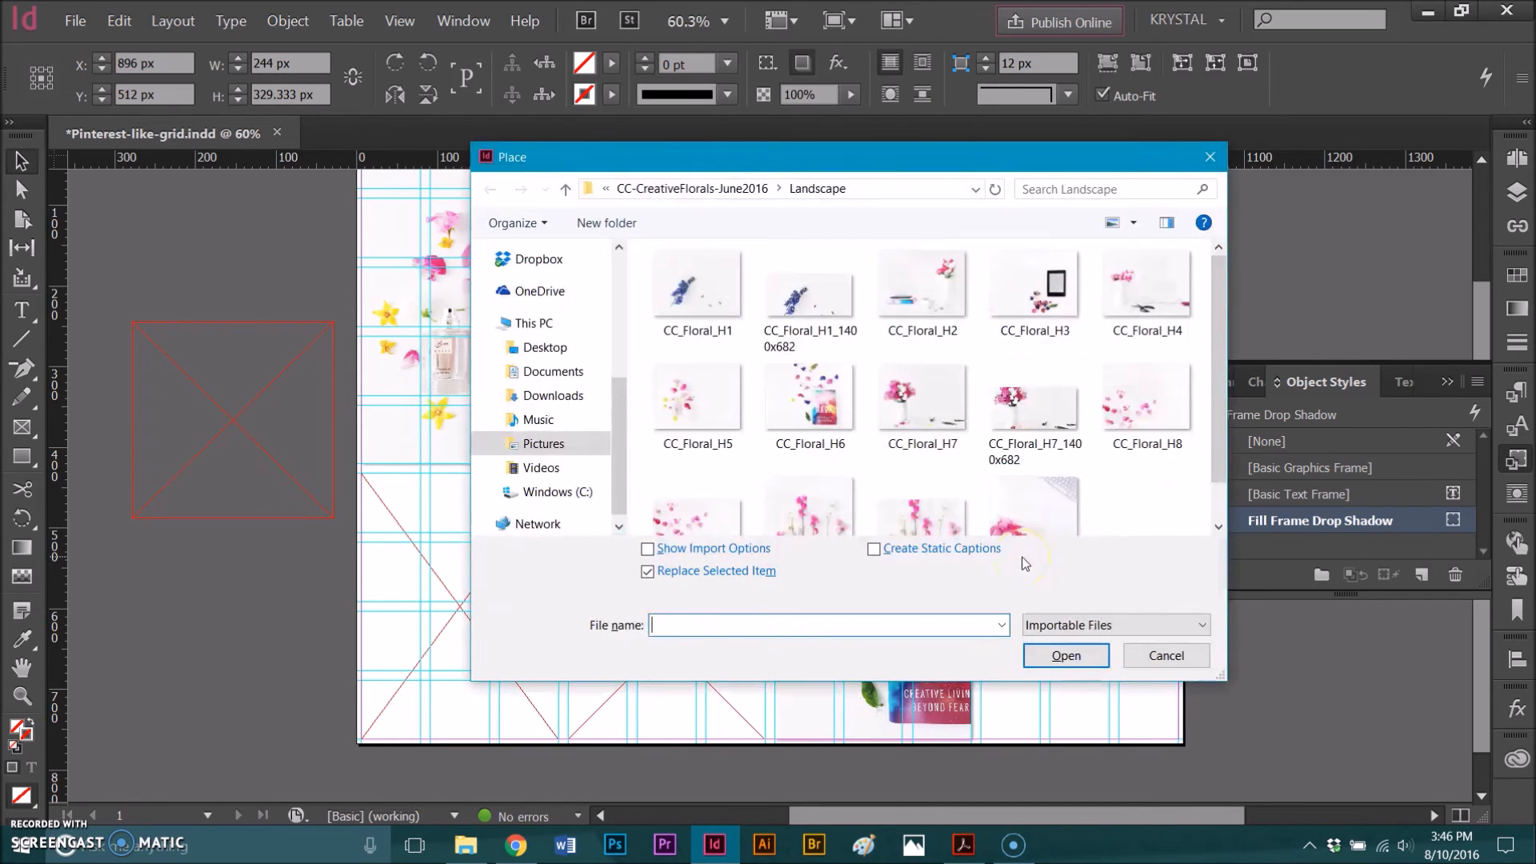
{"action": "left_click", "coordinate": [1146, 292]}
{"action": "left_click", "coordinate": [1067, 650]}
- Place the CC_Floral_H2 image in the second column's bottom frame
{"action": "left_click", "coordinate": [685, 669]}
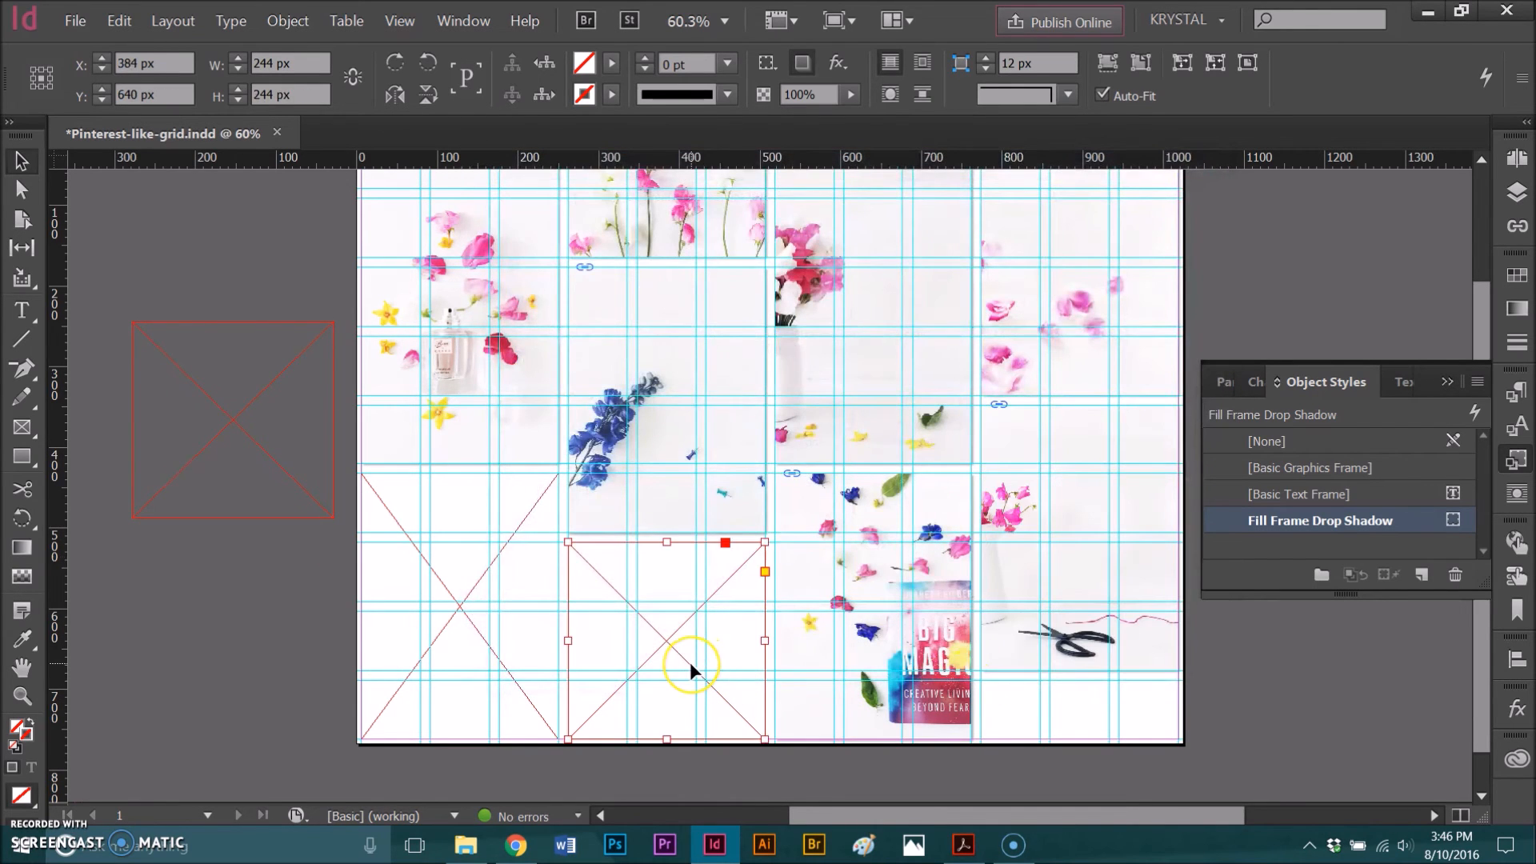
{"action": "key", "text": "ctrl+d"}
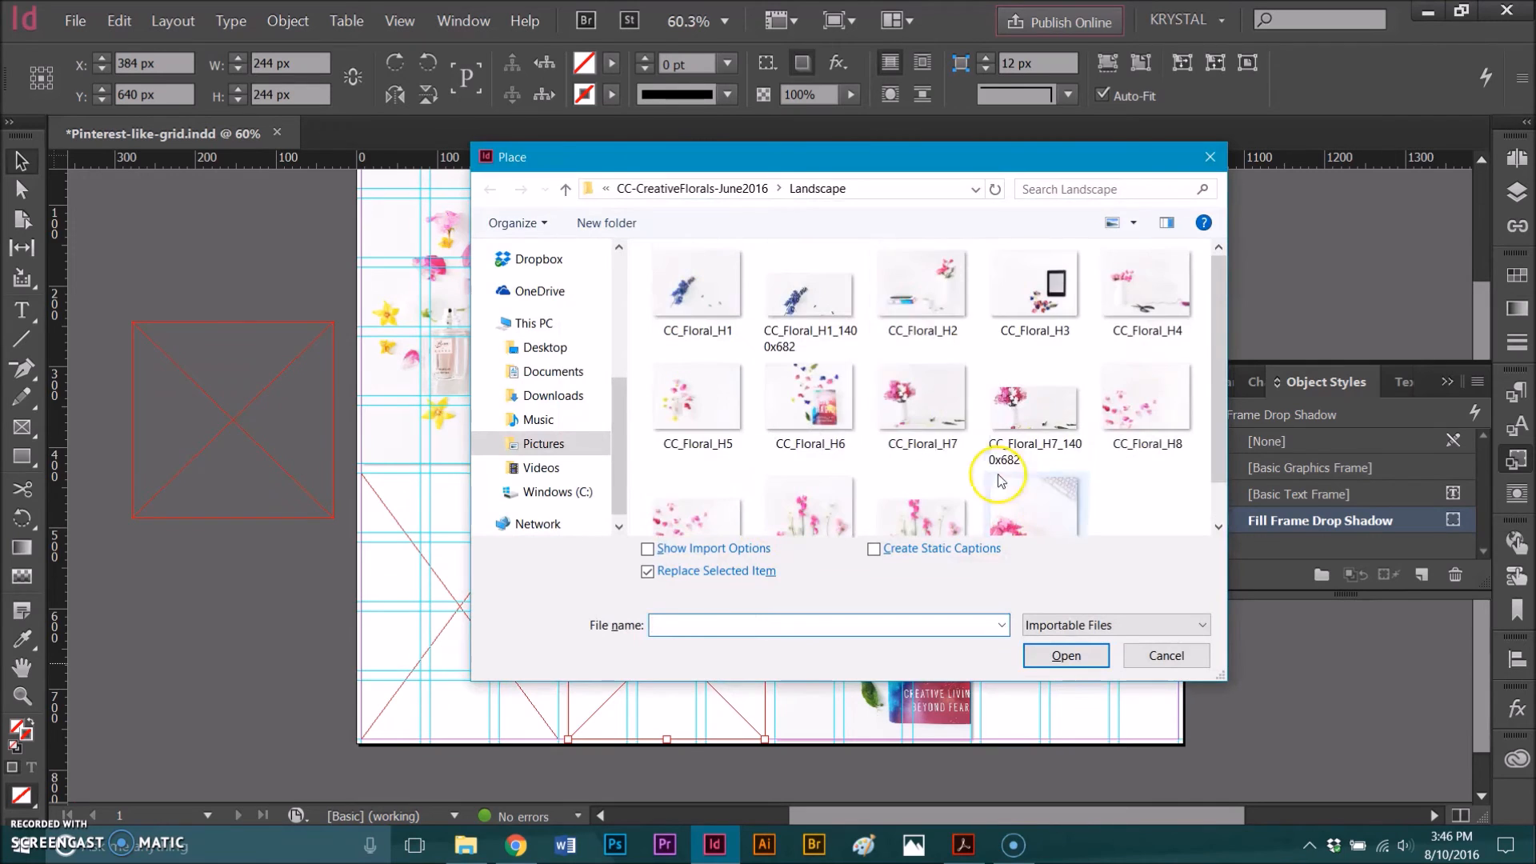
{"action": "left_click", "coordinate": [926, 288]}
{"action": "left_click", "coordinate": [1066, 655]}
- Place the CC_Floral_H3 image in the first column's lower frame and shift the photo sideways within it to show the tablet and flowers
{"action": "left_click", "coordinate": [438, 621]}
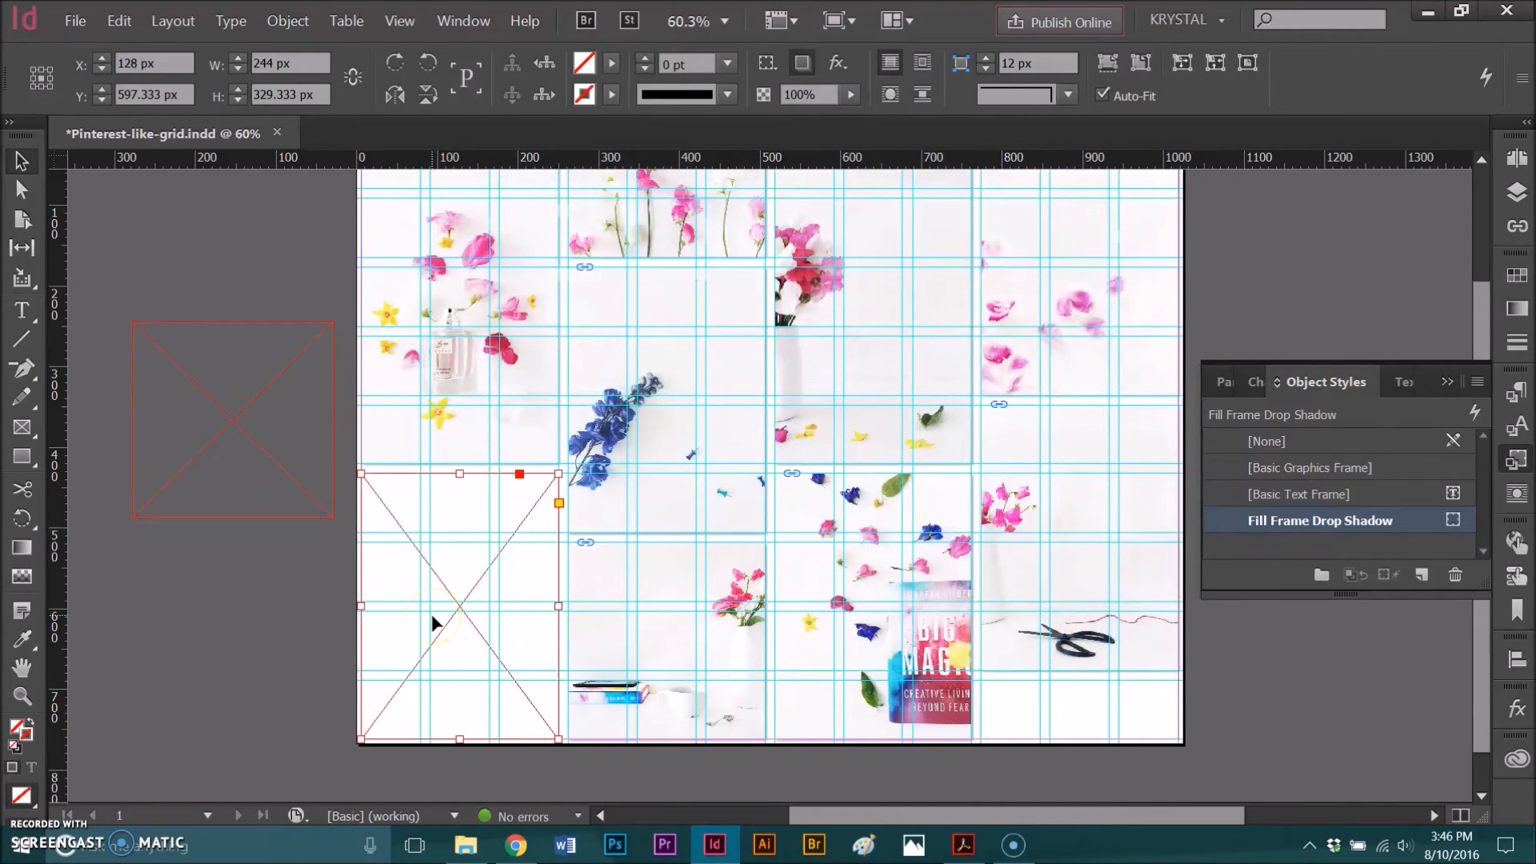
{"action": "key", "text": "ctrl+d"}
{"action": "left_click", "coordinate": [1035, 288]}
{"action": "left_click", "coordinate": [1040, 655]}
{"action": "left_click_drag", "start_coordinate": [448, 612], "coordinate": [368, 620]}
- Enlarge the photo inside the second column's bottom frame to about 497 by 373 px and reposition it to show the stacked books
{"action": "left_click", "coordinate": [635, 621]}
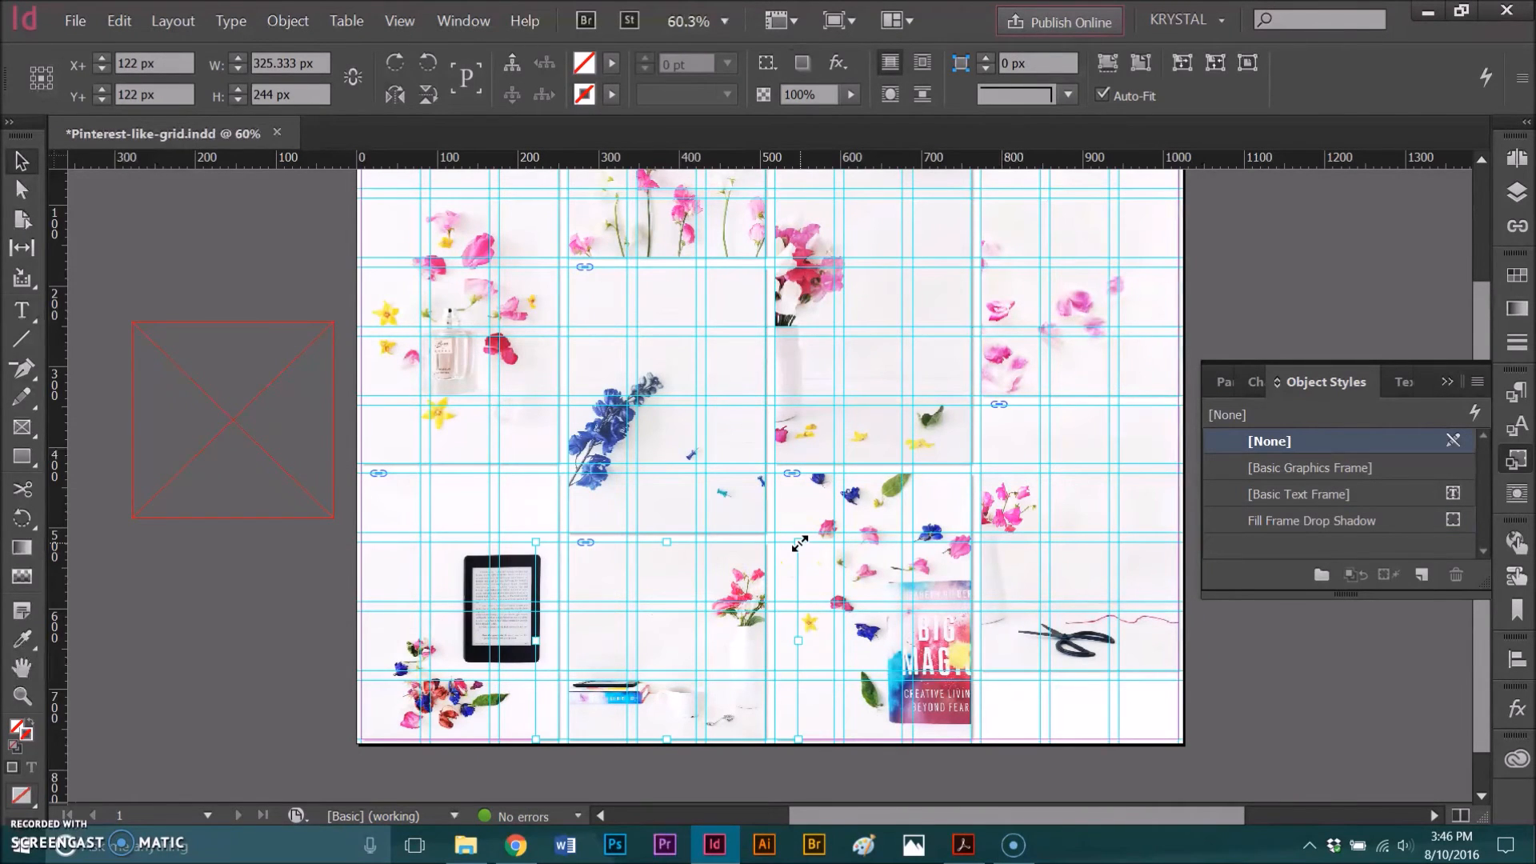
{"action": "left_click_drag", "start_coordinate": [799, 544], "coordinate": [937, 479]}
{"action": "left_click_drag", "start_coordinate": [646, 718], "coordinate": [652, 717]}
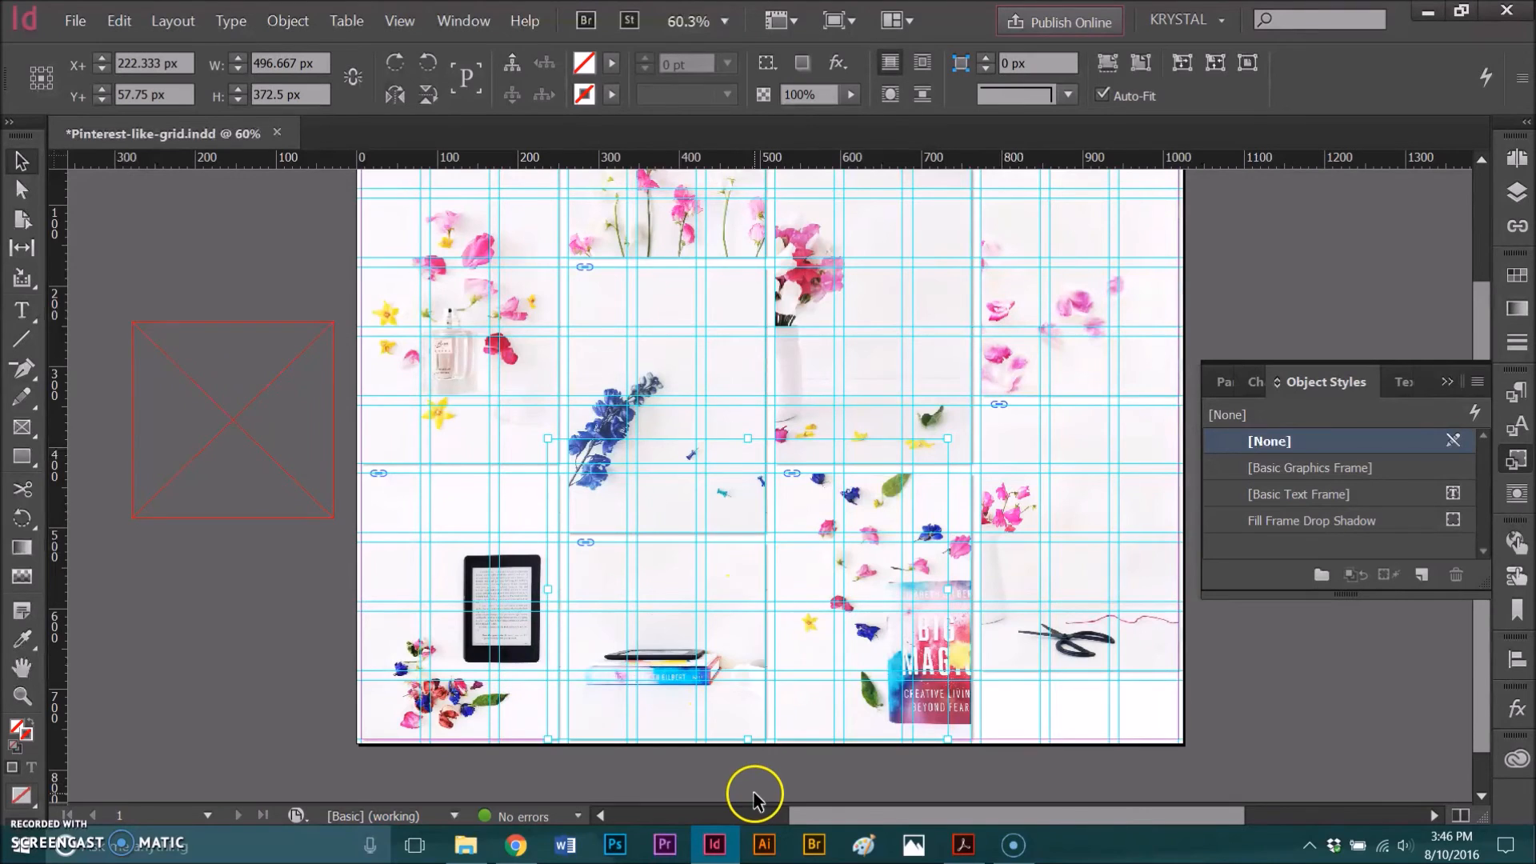
- Swap the fourth column's upper petals frame with the second column's books frame, extending the books frame to fill its new slot
{"action": "scroll", "coordinate": [816, 697], "scroll_direction": "up", "scroll_amount": 1}
{"action": "scroll", "coordinate": [783, 598], "scroll_direction": "up", "scroll_amount": 1}
{"action": "scroll", "coordinate": [781, 597], "scroll_direction": "down", "scroll_amount": 1}
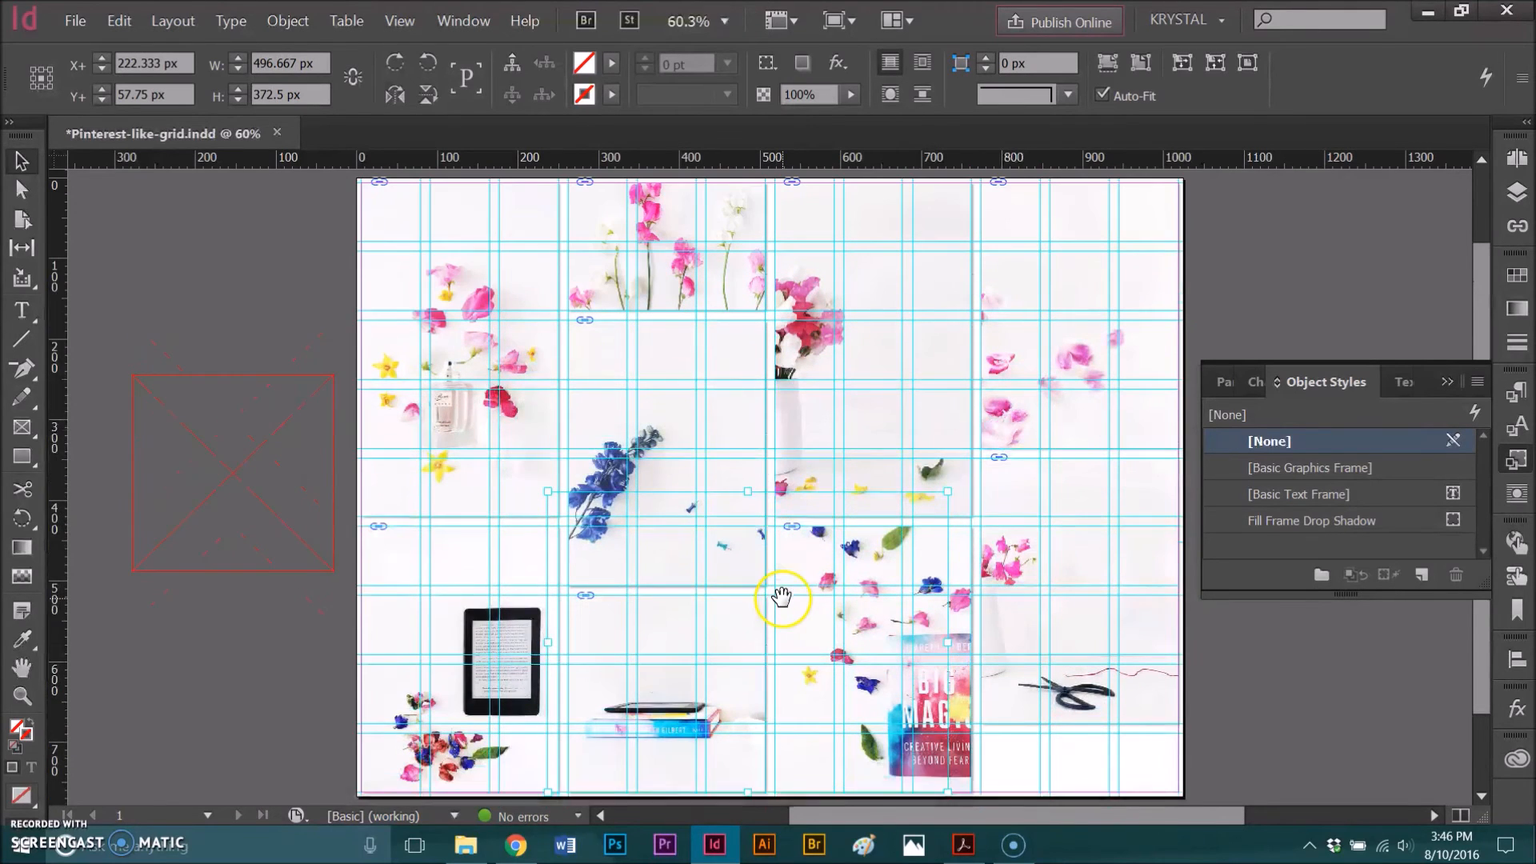
{"action": "scroll", "coordinate": [756, 627], "scroll_direction": "down", "scroll_amount": 1}
{"action": "scroll", "coordinate": [734, 634], "scroll_direction": "up", "scroll_amount": 1}
{"action": "scroll", "coordinate": [747, 627], "scroll_direction": "down", "scroll_amount": 1}
{"action": "scroll", "coordinate": [744, 638], "scroll_direction": "up", "scroll_amount": 1}
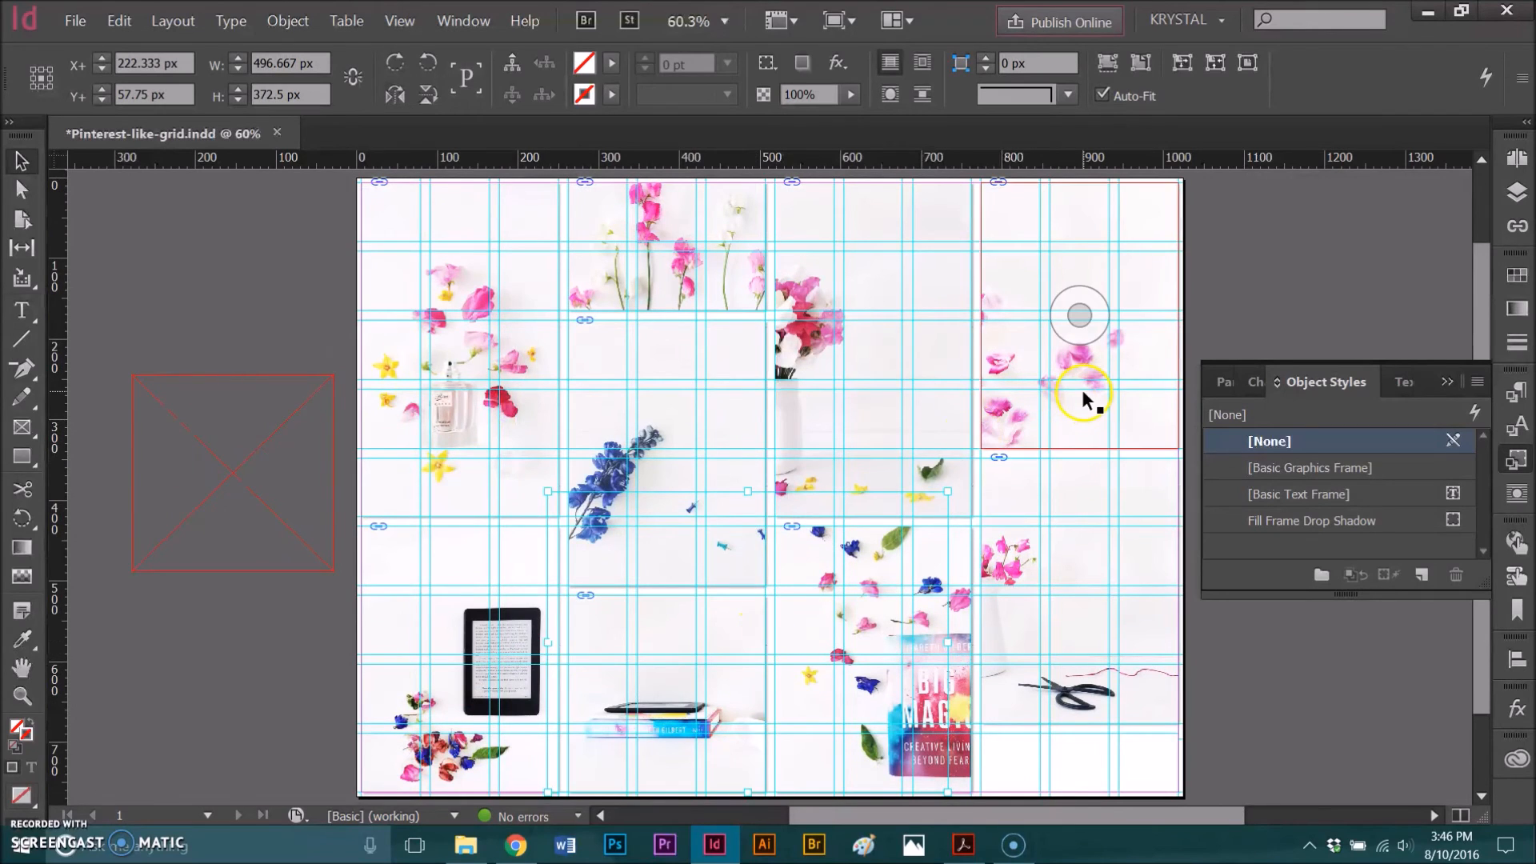
{"action": "left_click_drag", "start_coordinate": [1098, 389], "coordinate": [606, 737]}
{"action": "left_click_drag", "start_coordinate": [732, 632], "coordinate": [1145, 229]}
{"action": "left_click_drag", "start_coordinate": [1077, 384], "coordinate": [1073, 457]}
- Align the petals frame in the second column's bottom slot and shorten it to the bottom margin, 244 px high
{"action": "left_click", "coordinate": [591, 660]}
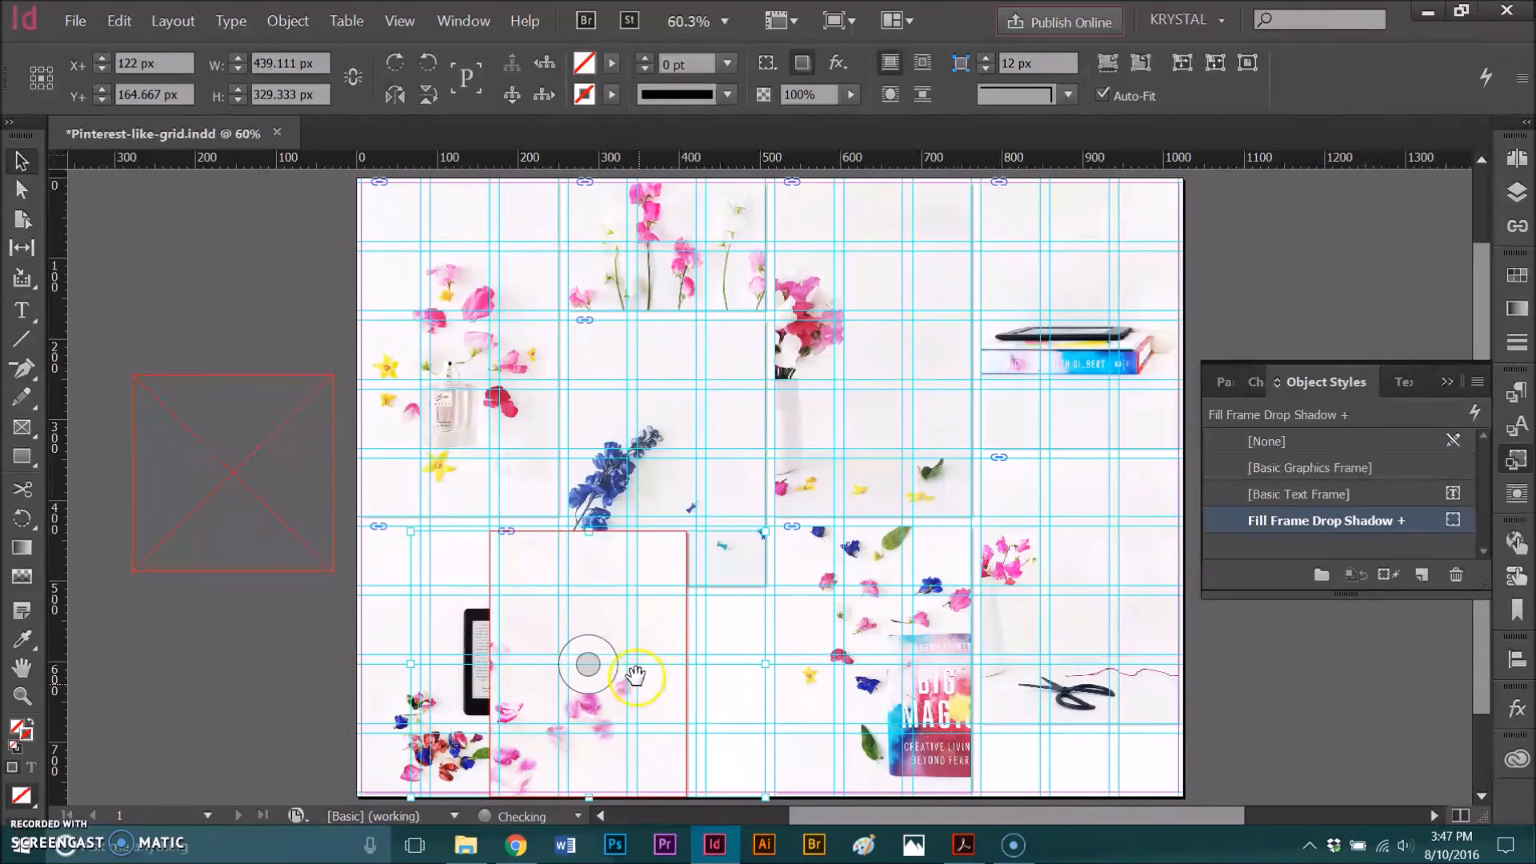
{"action": "left_click", "coordinate": [621, 598]}
{"action": "left_click_drag", "start_coordinate": [691, 668], "coordinate": [730, 710]}
{"action": "scroll", "coordinate": [714, 720], "scroll_direction": "down", "scroll_amount": 2}
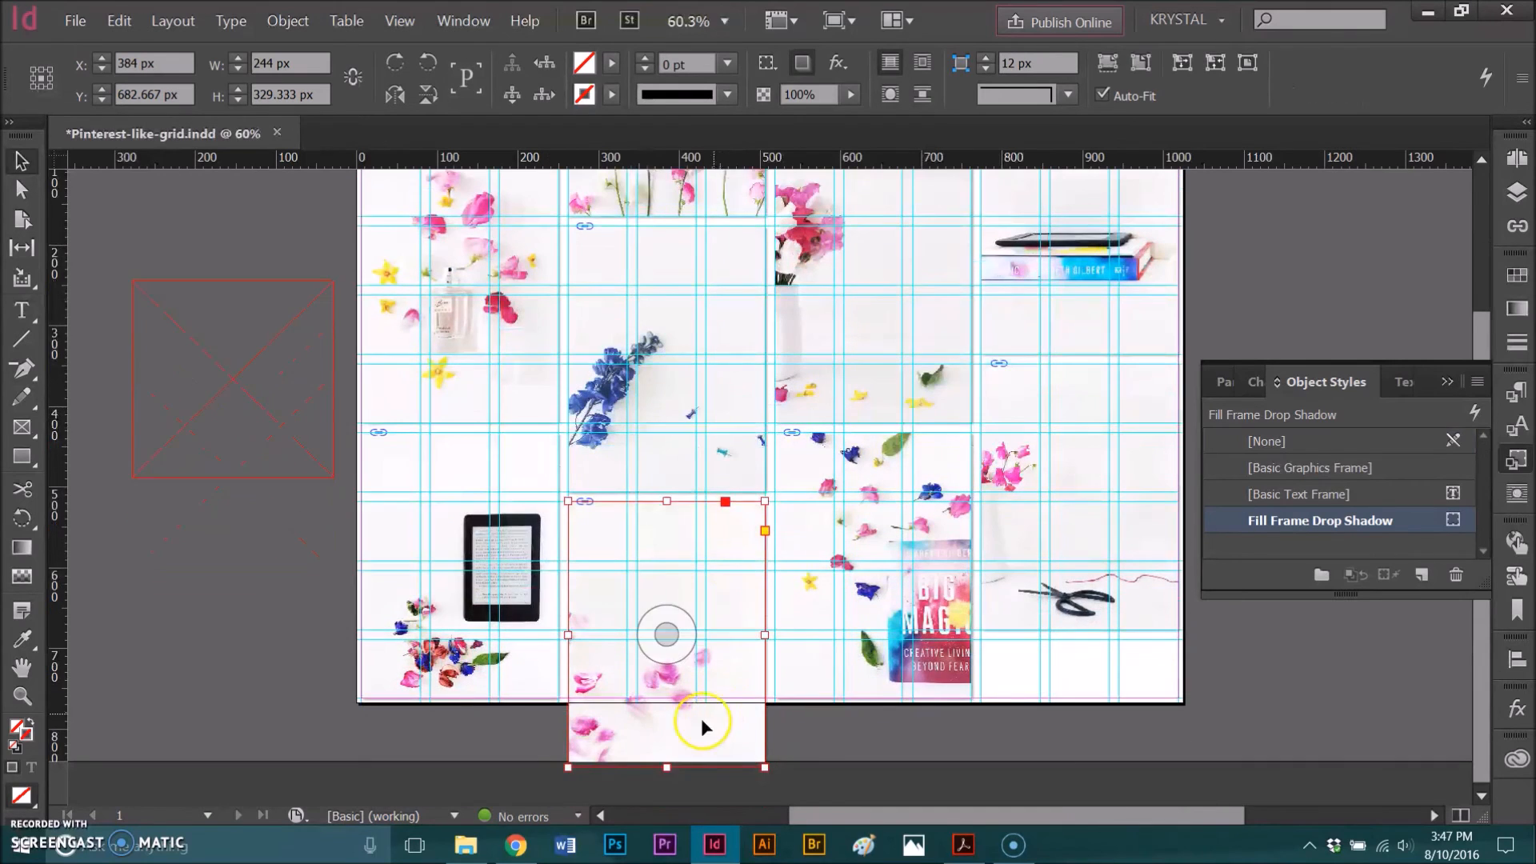
{"action": "left_click_drag", "start_coordinate": [663, 768], "coordinate": [665, 700]}
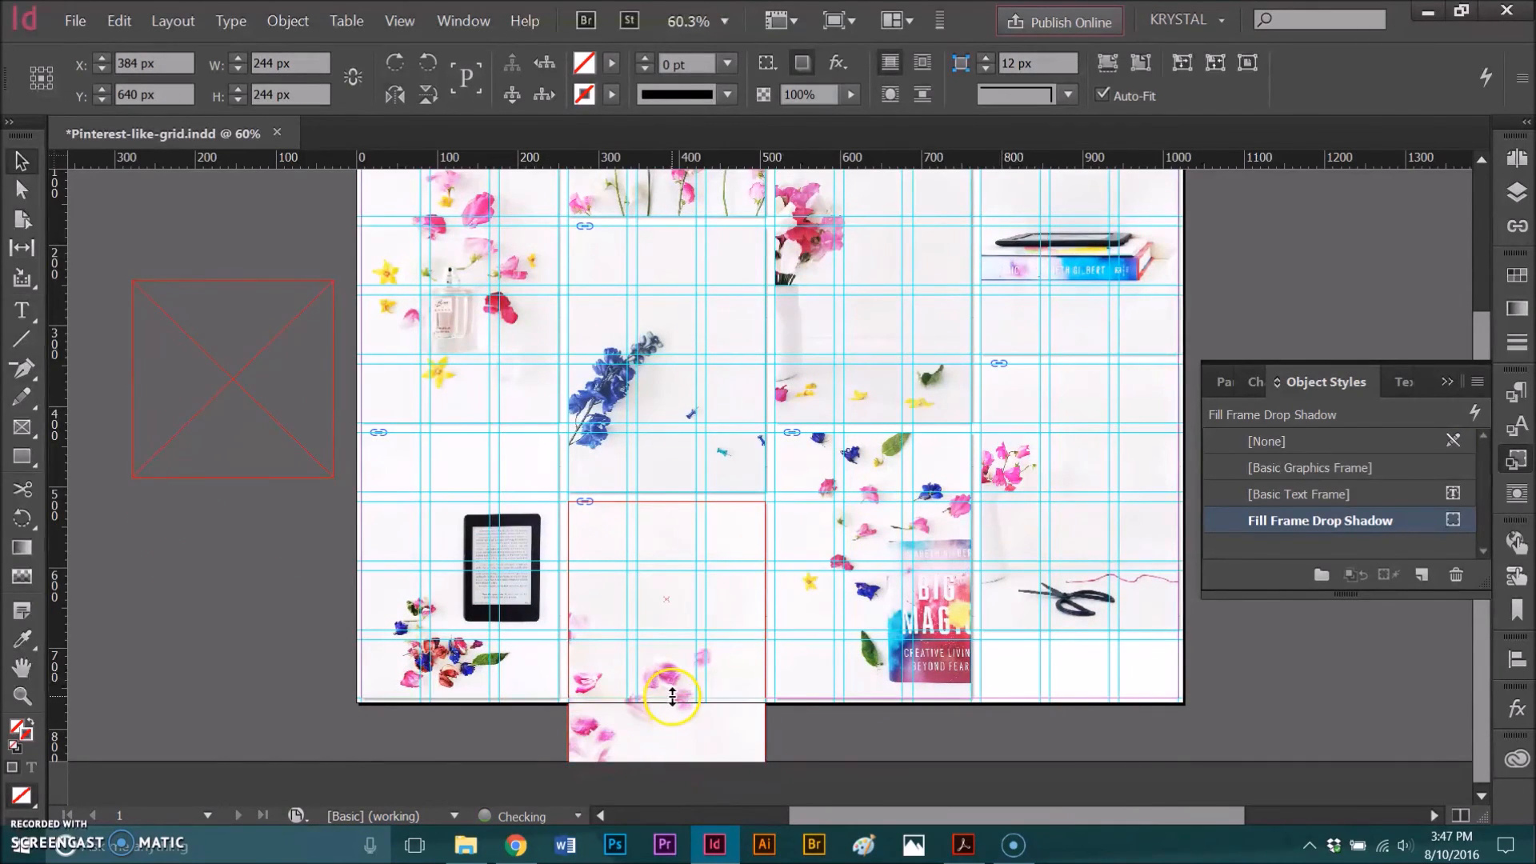
- Show the grid in Preview mode, collapse the object styles and deselect the petals frame
{"action": "scroll", "coordinate": [727, 620], "scroll_direction": "up", "scroll_amount": 1}
{"action": "scroll", "coordinate": [726, 621], "scroll_direction": "up", "scroll_amount": 1}
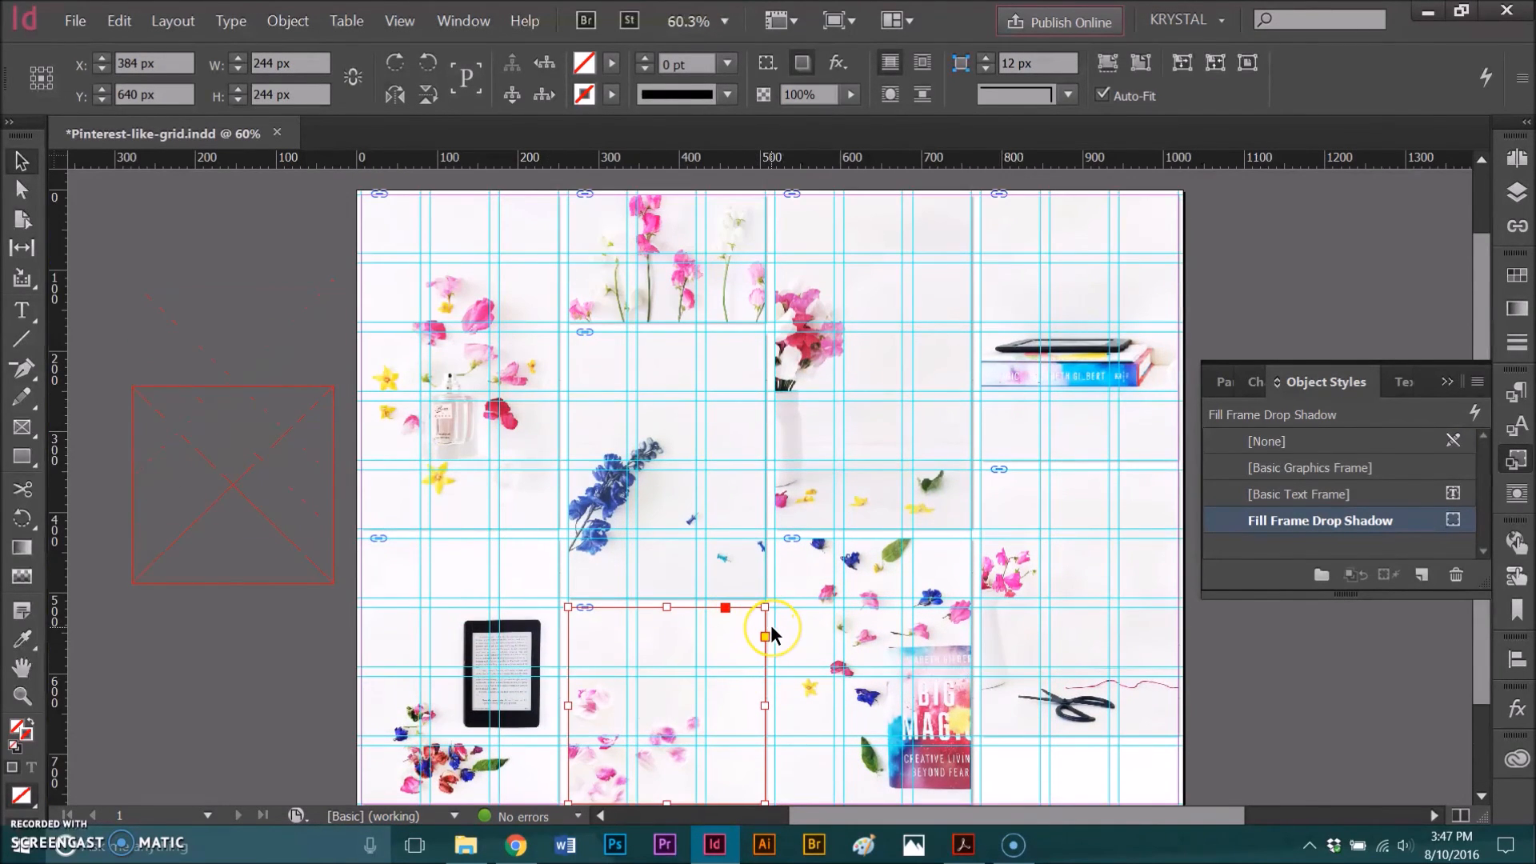
{"action": "scroll", "coordinate": [780, 632], "scroll_direction": "down", "scroll_amount": 1}
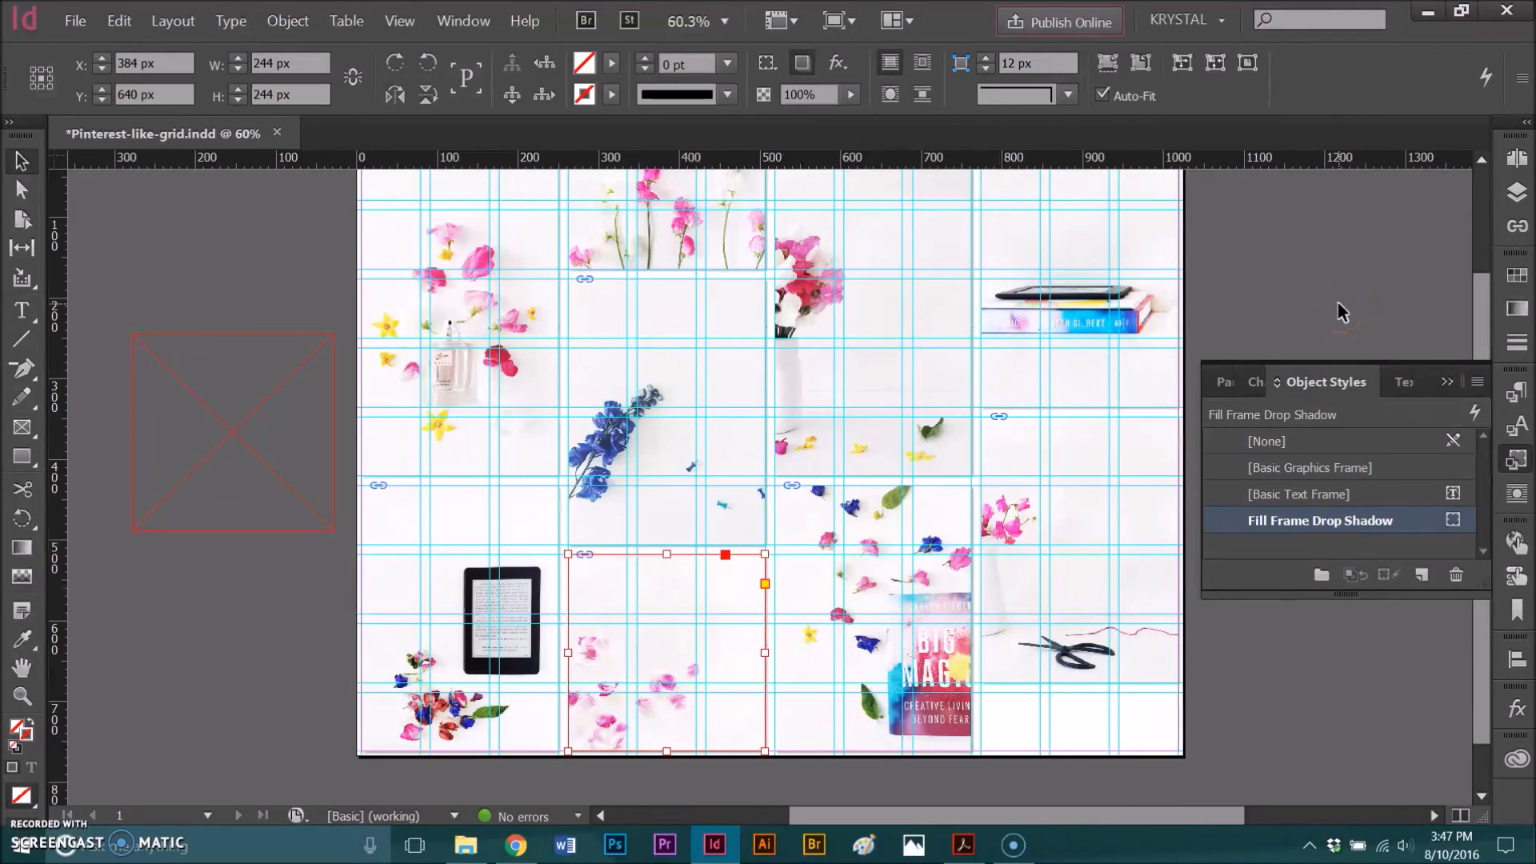
{"action": "key", "text": "w"}
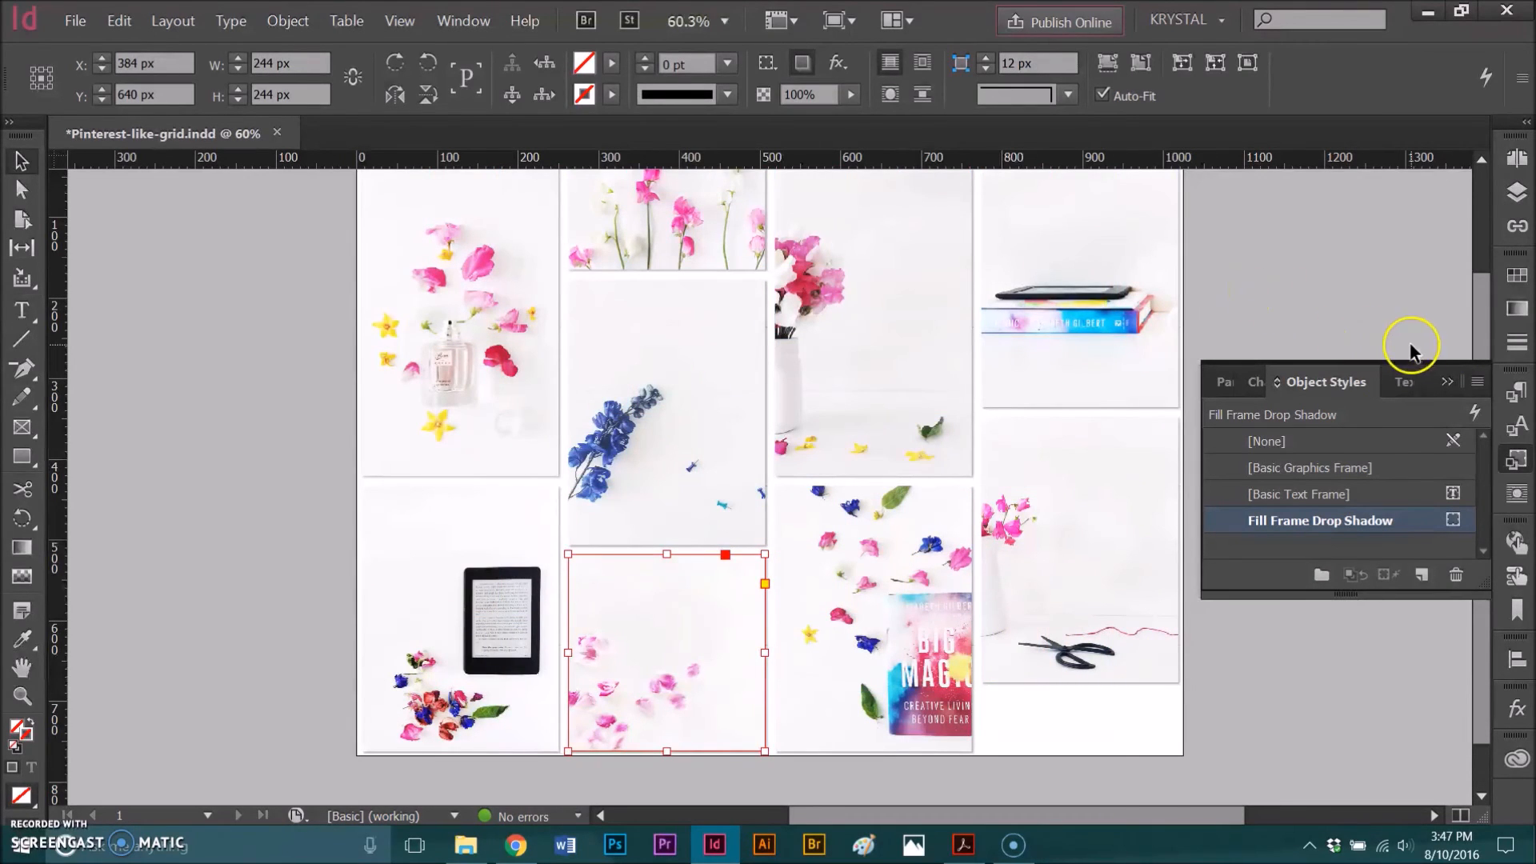
{"action": "left_click", "coordinate": [1449, 384]}
{"action": "scroll", "coordinate": [1366, 396], "scroll_direction": "up", "scroll_amount": 2}
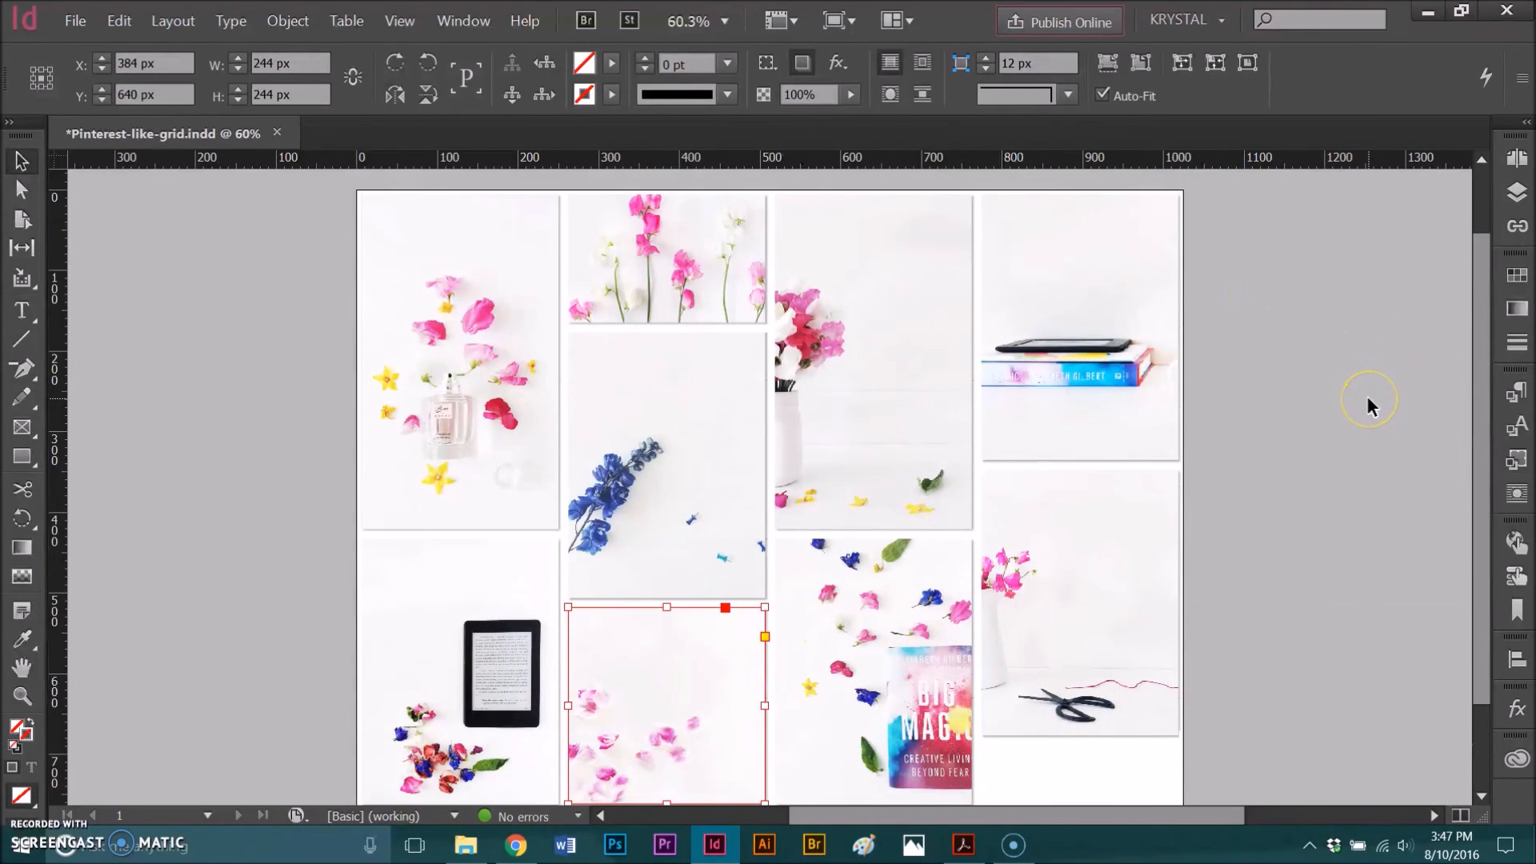
{"action": "scroll", "coordinate": [1366, 396], "scroll_direction": "down", "scroll_amount": 2}
{"action": "left_click", "coordinate": [1339, 440]}
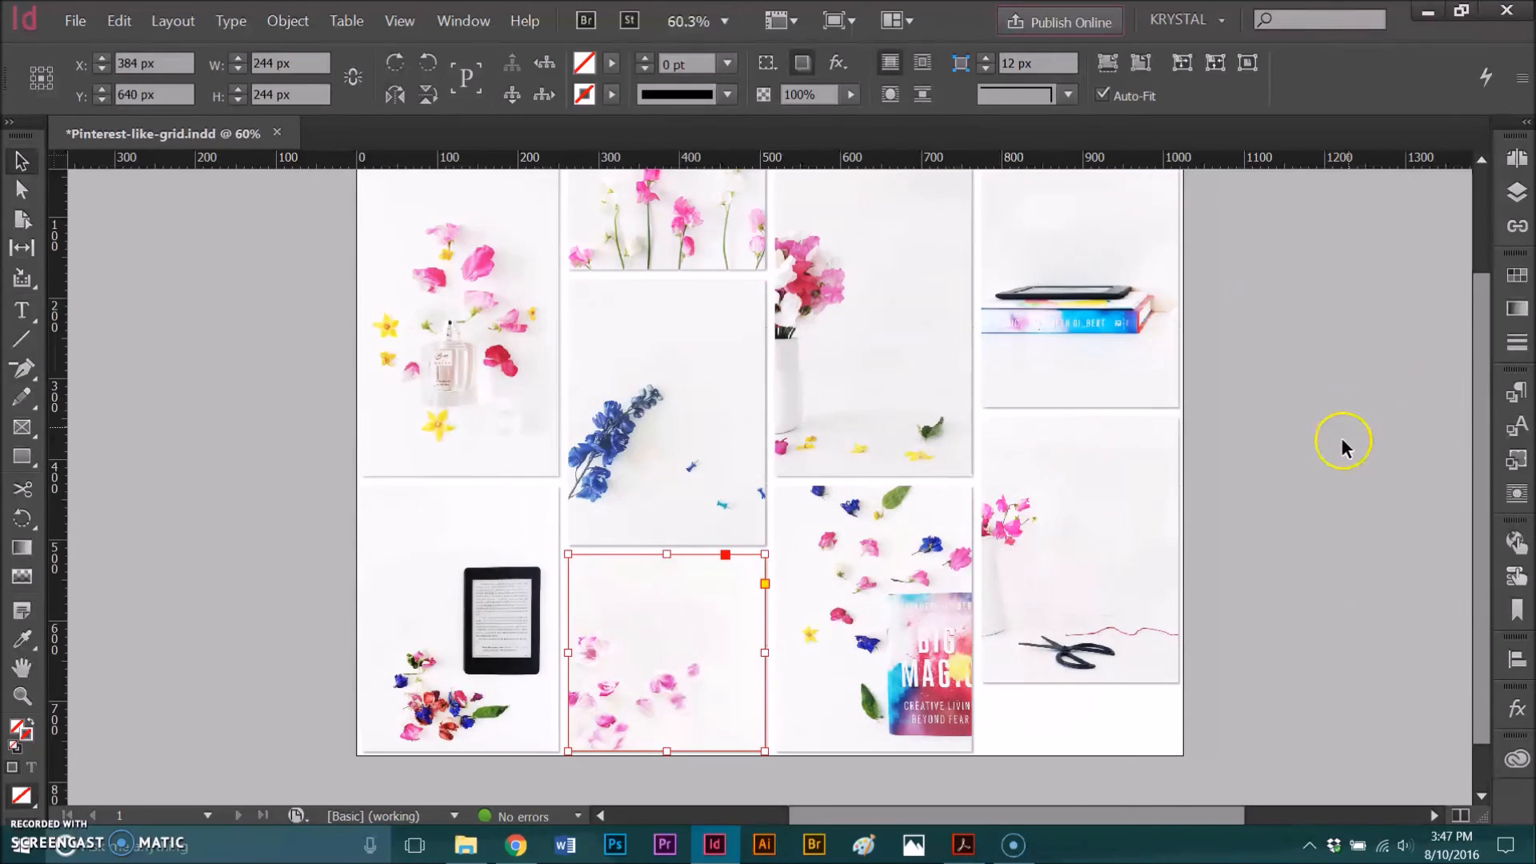
{"action": "left_click", "coordinate": [1255, 566]}
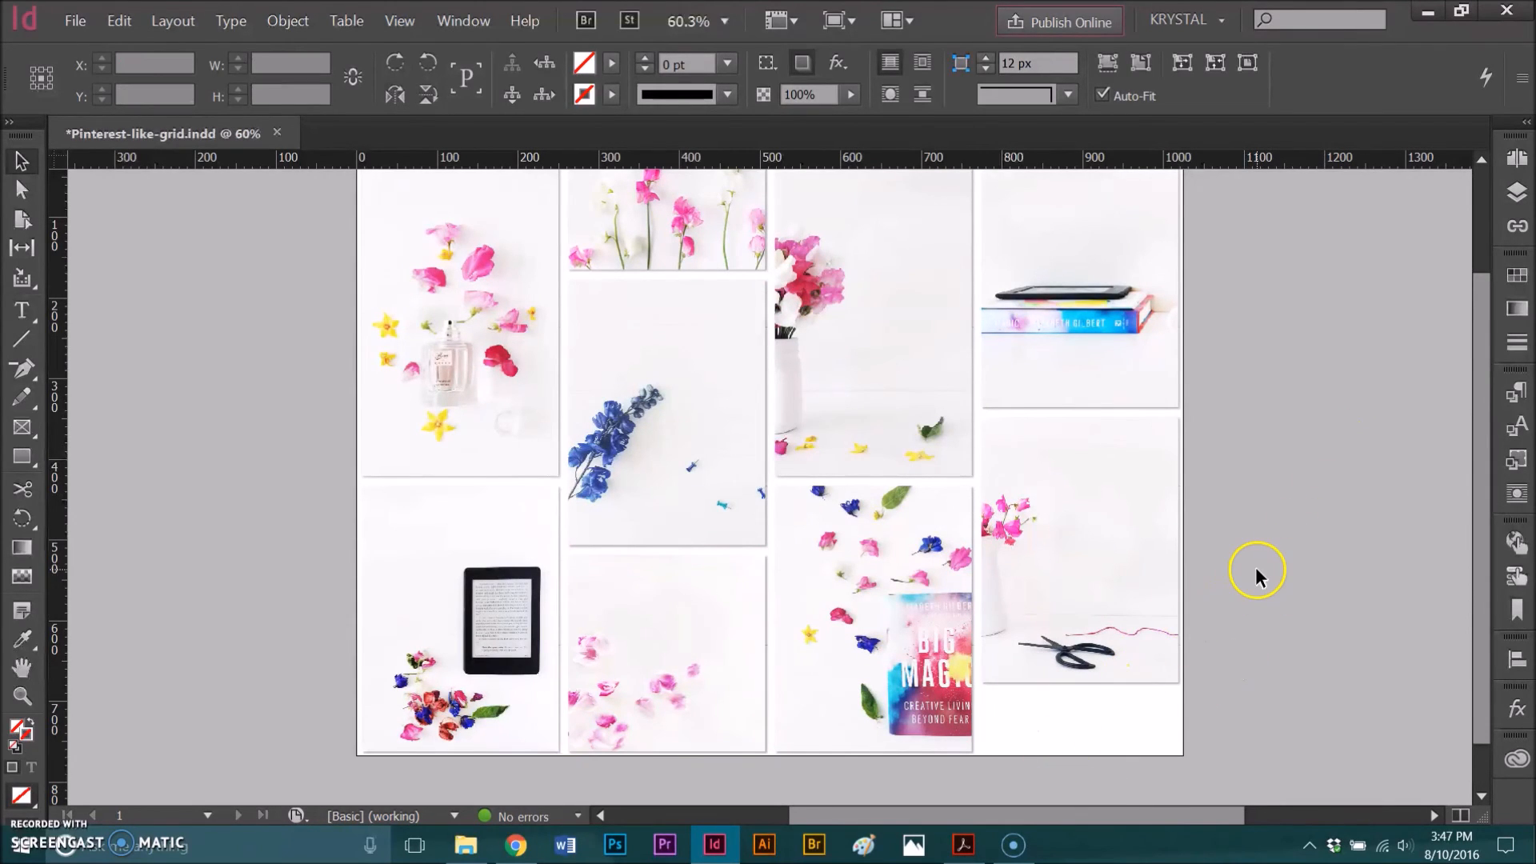
- Shift the photo inside the fourth column's lower frame to the right so the whole white vase shows
{"action": "left_click_drag", "start_coordinate": [1080, 549], "coordinate": [1132, 550]}
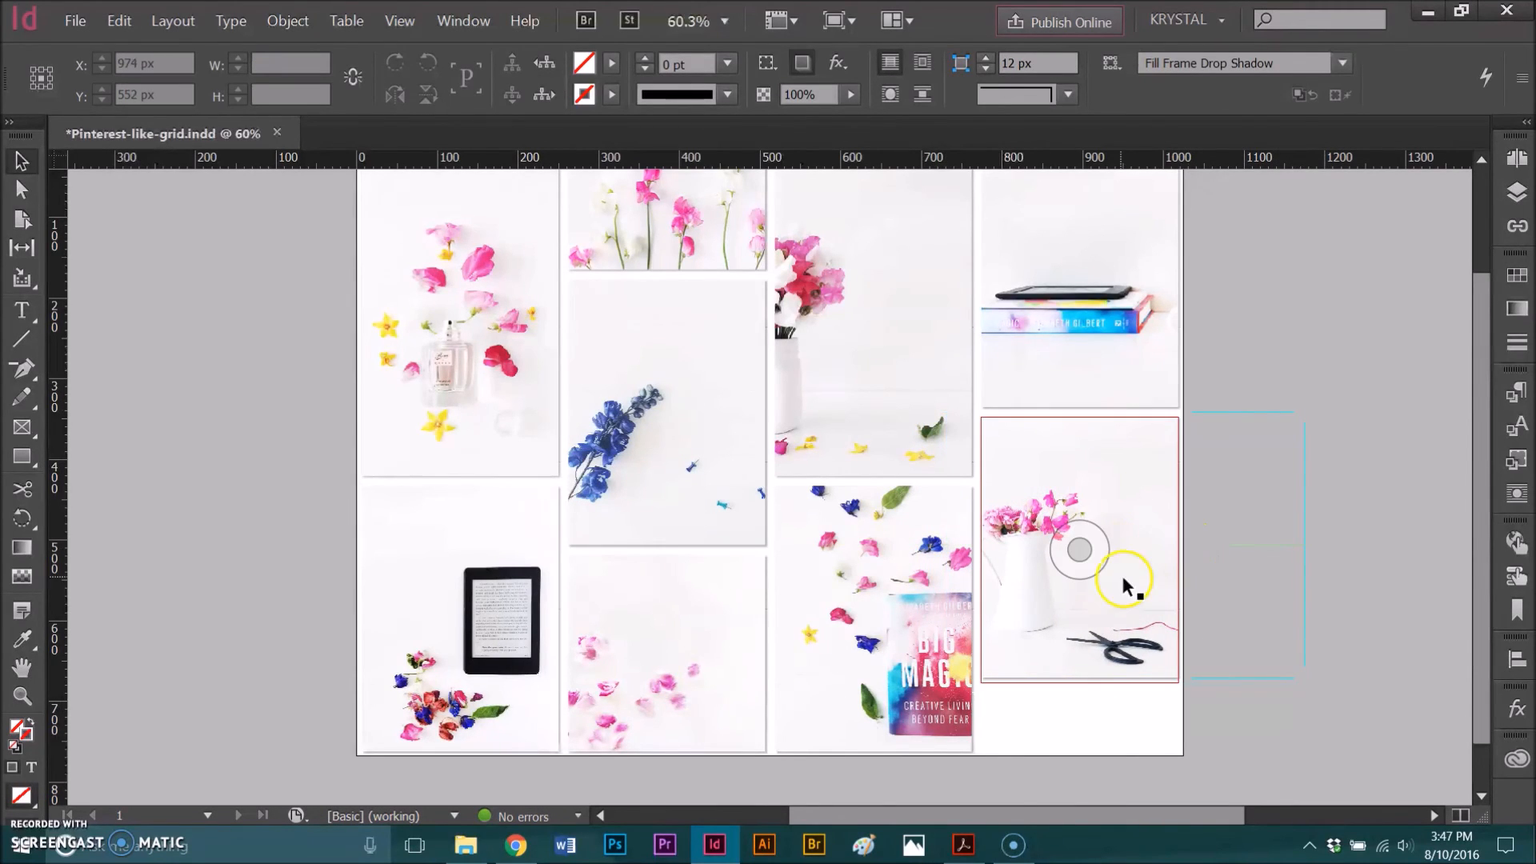
{"action": "left_click_drag", "start_coordinate": [1107, 541], "coordinate": [1112, 553]}
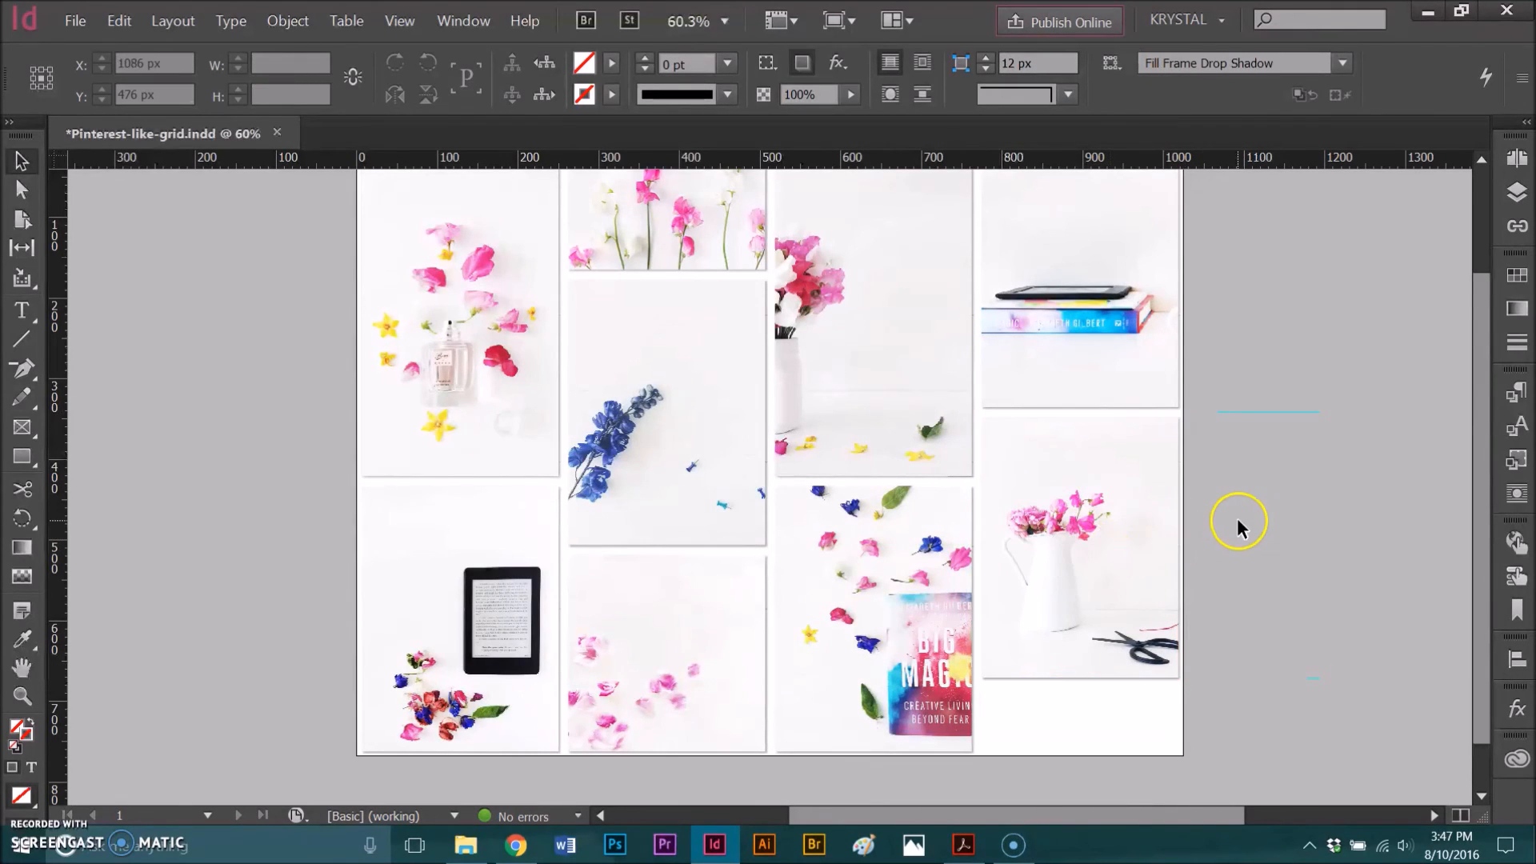
{"action": "scroll", "coordinate": [1289, 487], "scroll_direction": "up", "scroll_amount": 1}
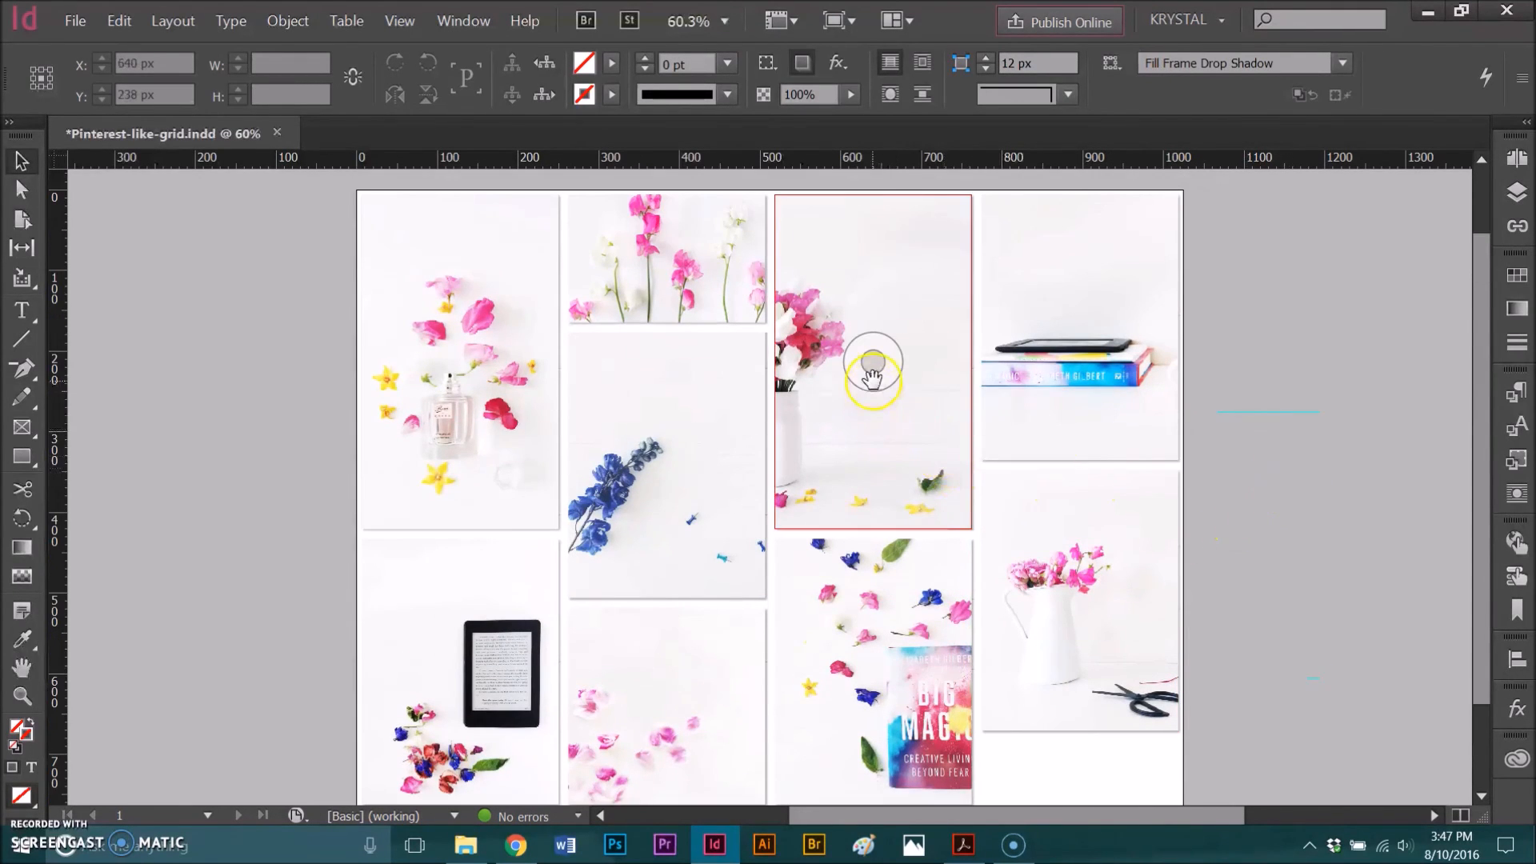
- Shift the flower vase photo inside the third column's upper frame to the right to show more of the vase, and deselect it
{"action": "left_click_drag", "start_coordinate": [872, 376], "coordinate": [893, 378]}
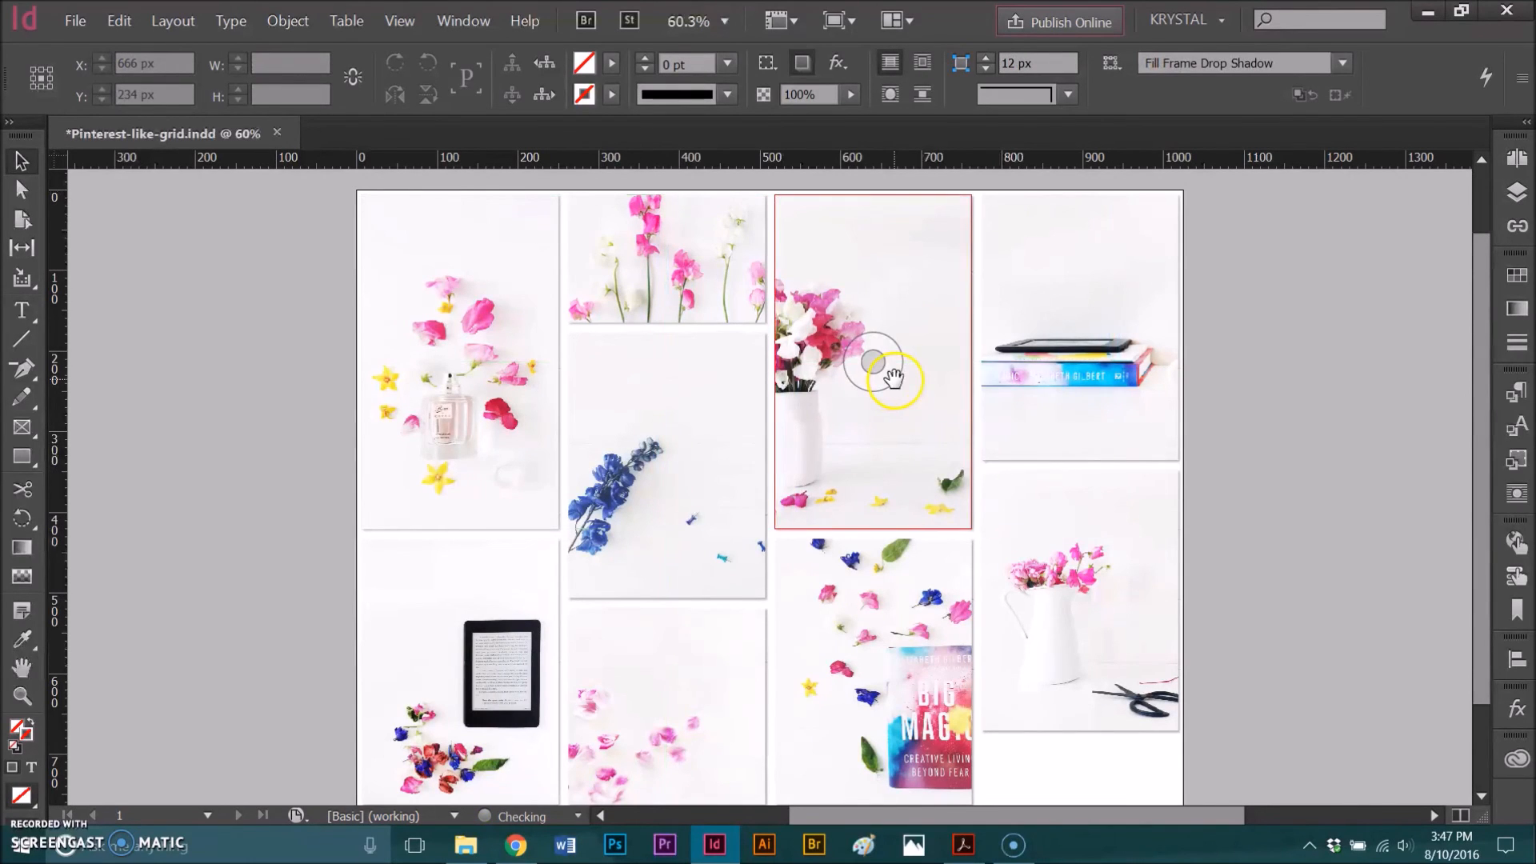
{"action": "left_click", "coordinate": [1212, 411]}
- Review the whole image grid from top to bottom and in full-screen presentation mode, and return to the normal workspace
{"action": "scroll", "coordinate": [1212, 411], "scroll_direction": "down", "scroll_amount": 2}
{"action": "scroll", "coordinate": [1215, 421], "scroll_direction": "up", "scroll_amount": 1}
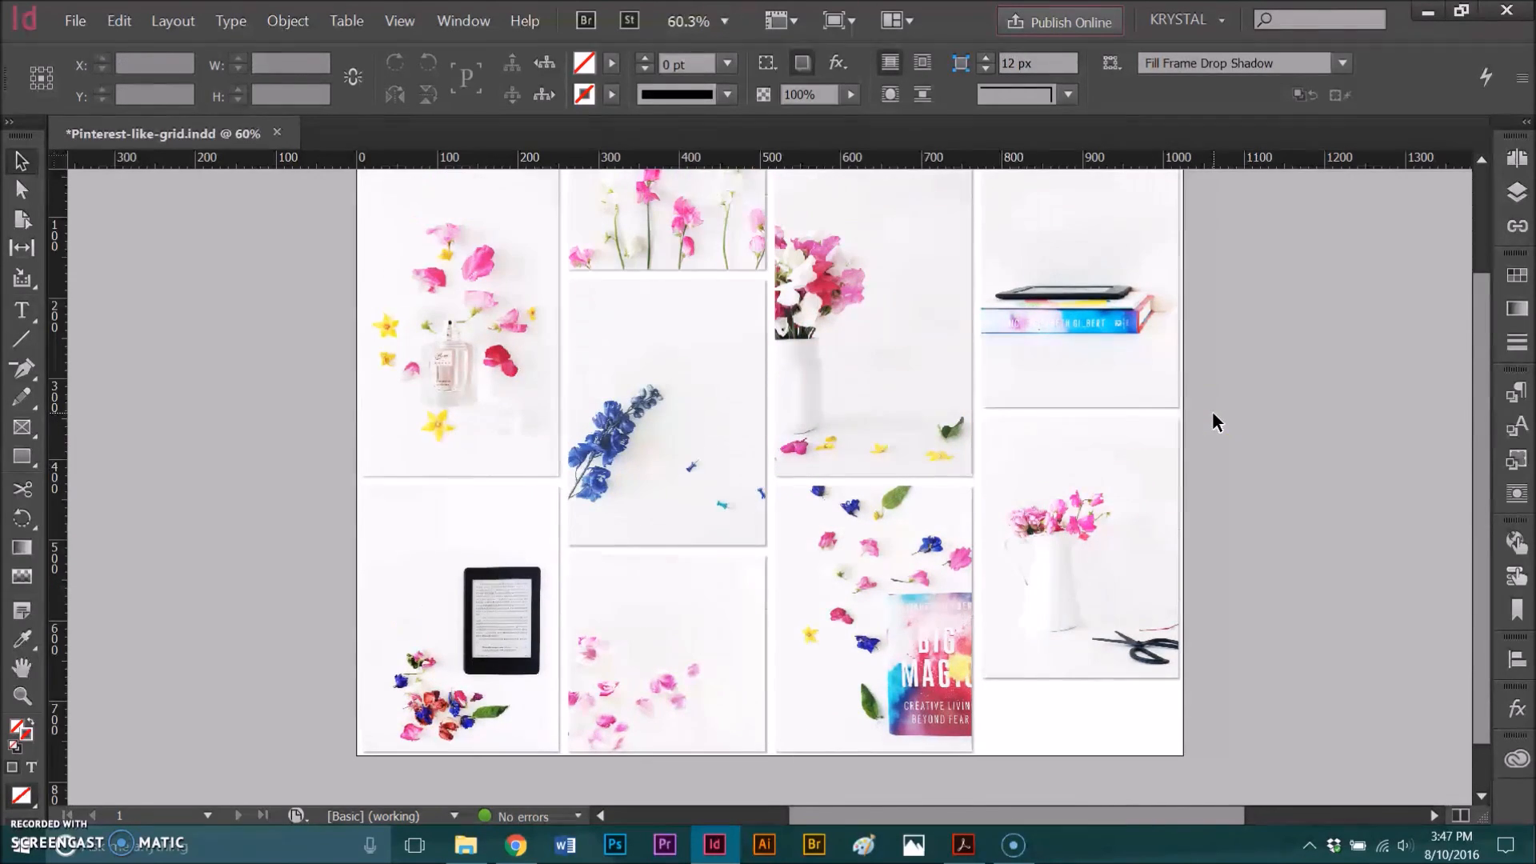
{"action": "scroll", "coordinate": [1198, 412], "scroll_direction": "up", "scroll_amount": 1}
{"action": "scroll", "coordinate": [1198, 412], "scroll_direction": "down", "scroll_amount": 1}
{"action": "scroll", "coordinate": [1197, 411], "scroll_direction": "up", "scroll_amount": 1}
{"action": "scroll", "coordinate": [1196, 411], "scroll_direction": "down", "scroll_amount": 1}
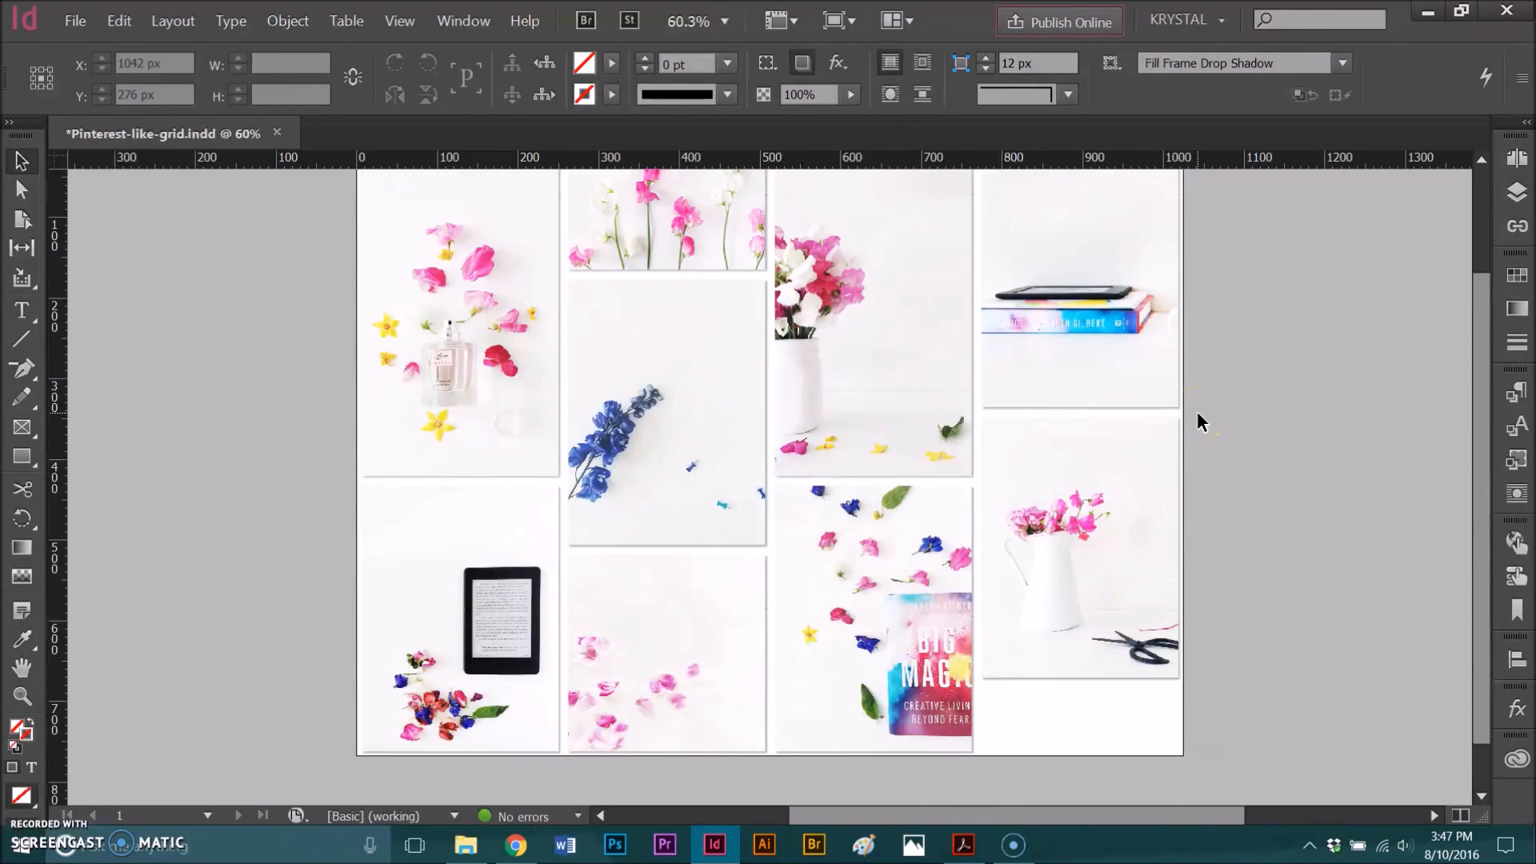
{"action": "left_click", "coordinate": [1160, 408]}
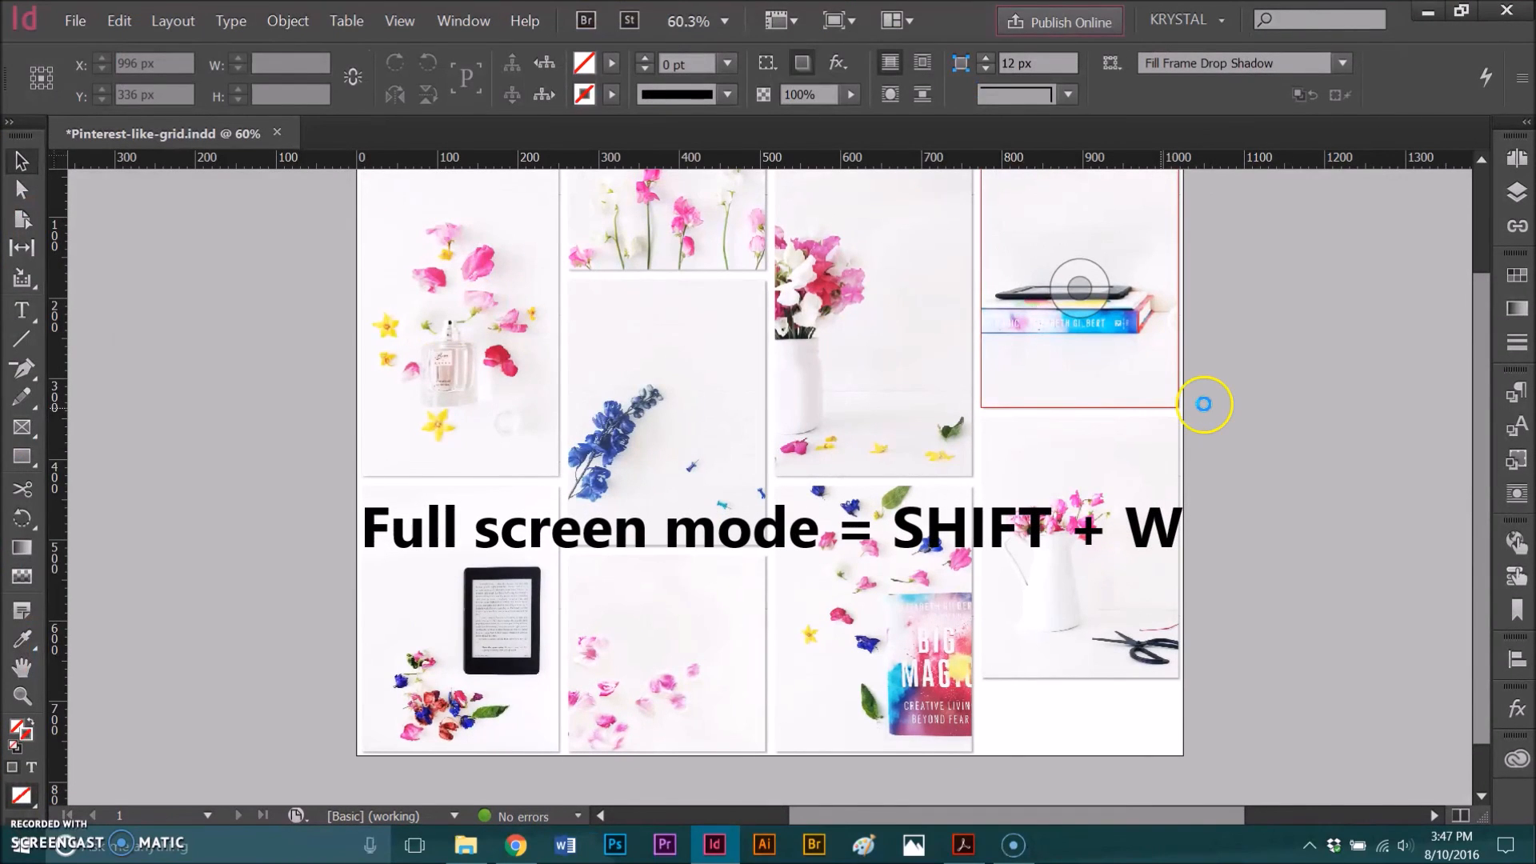
{"action": "key", "text": "shift+w"}
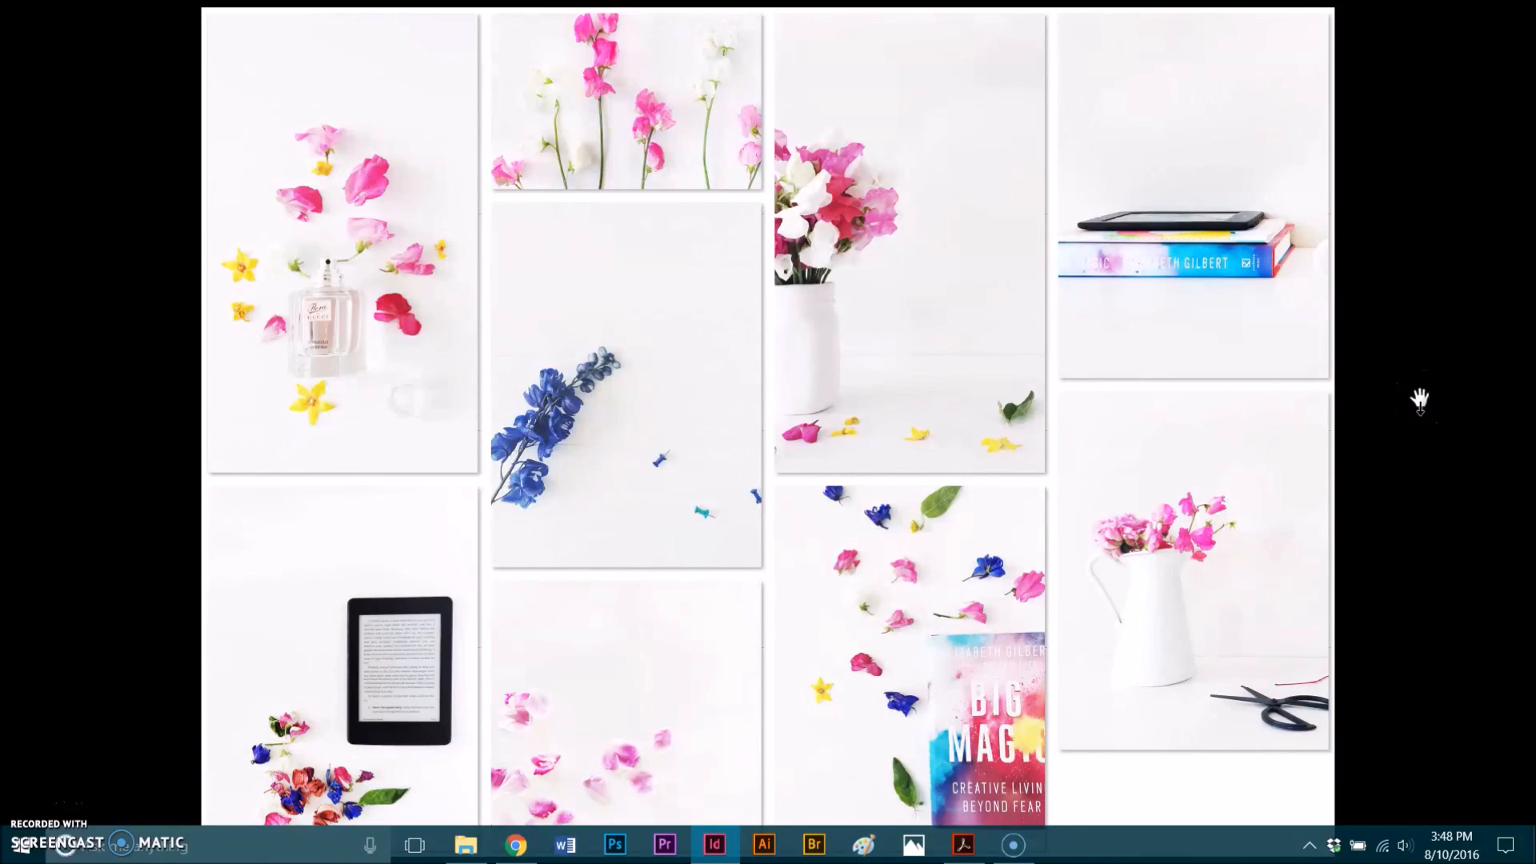
{"action": "key", "text": "Escape"}
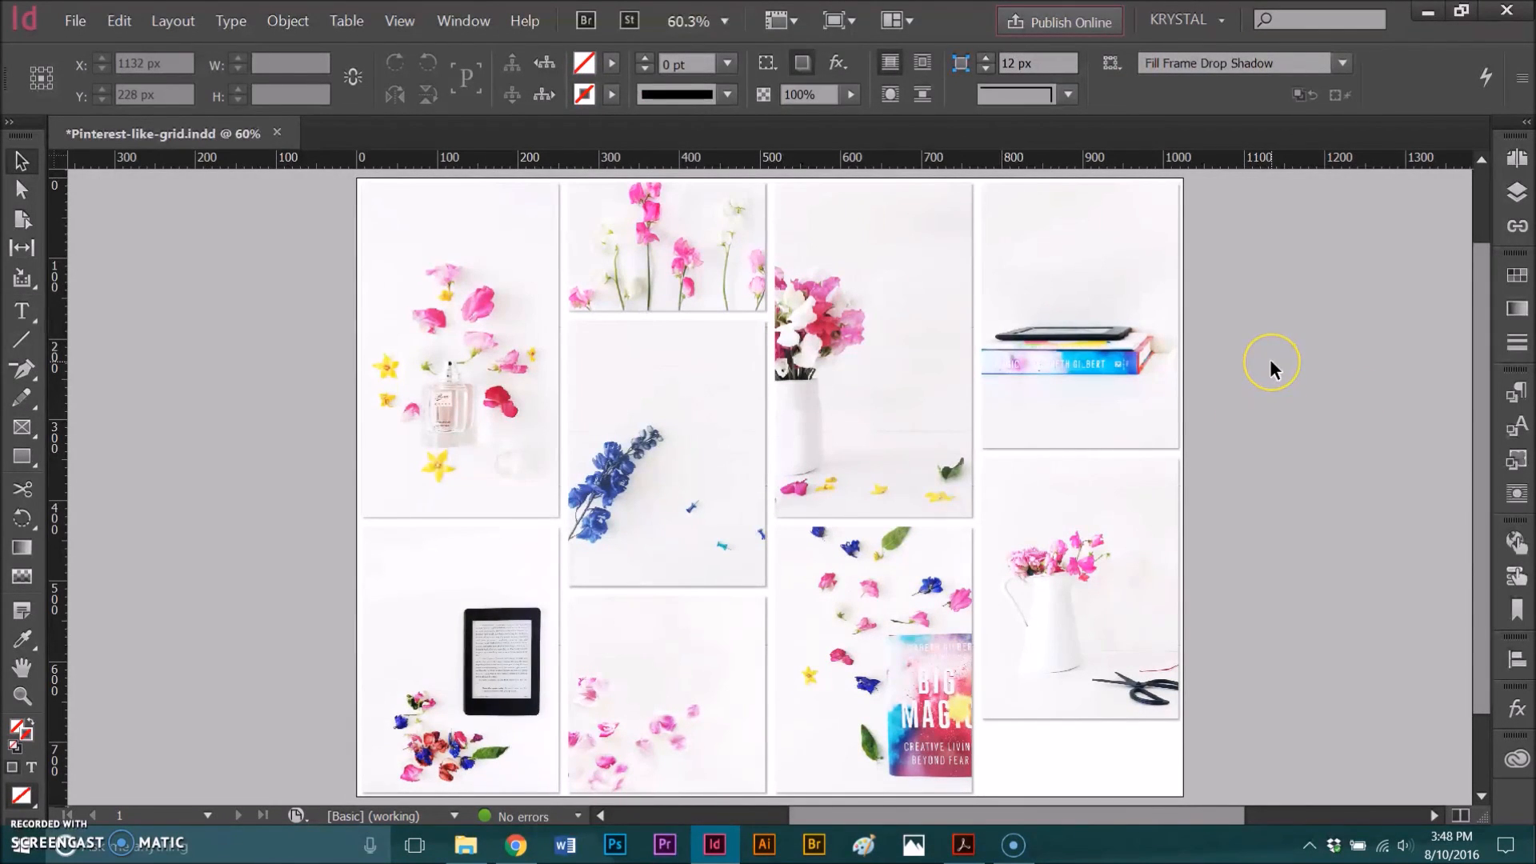
- Save the finished grid document with nothing selected
{"action": "key", "text": "ctrl+s"}
{"action": "left_click", "coordinate": [1263, 376]}
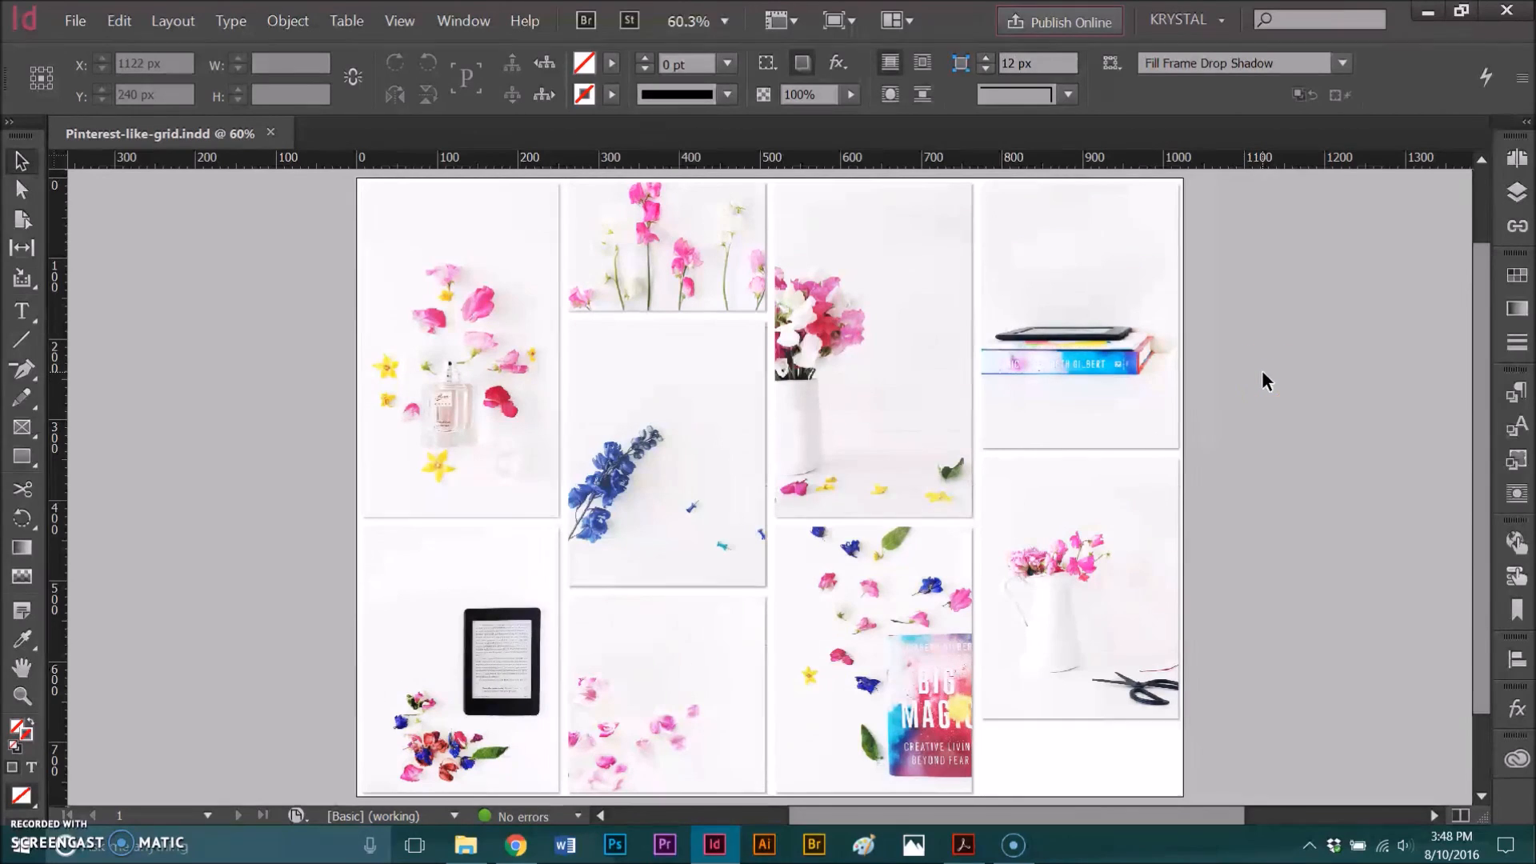
{"action": "left_click", "coordinate": [1253, 411]}
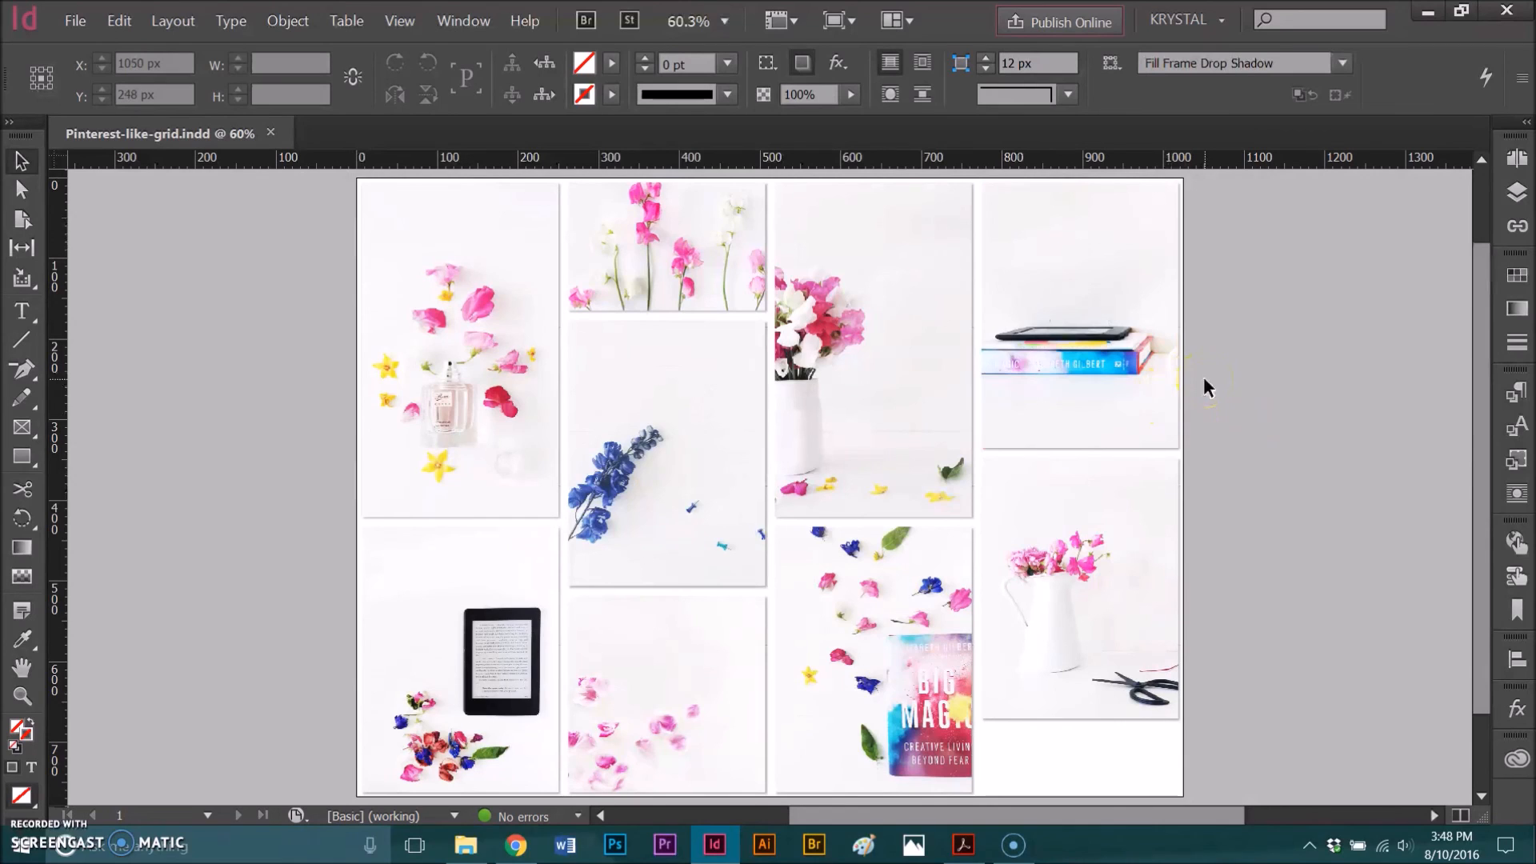